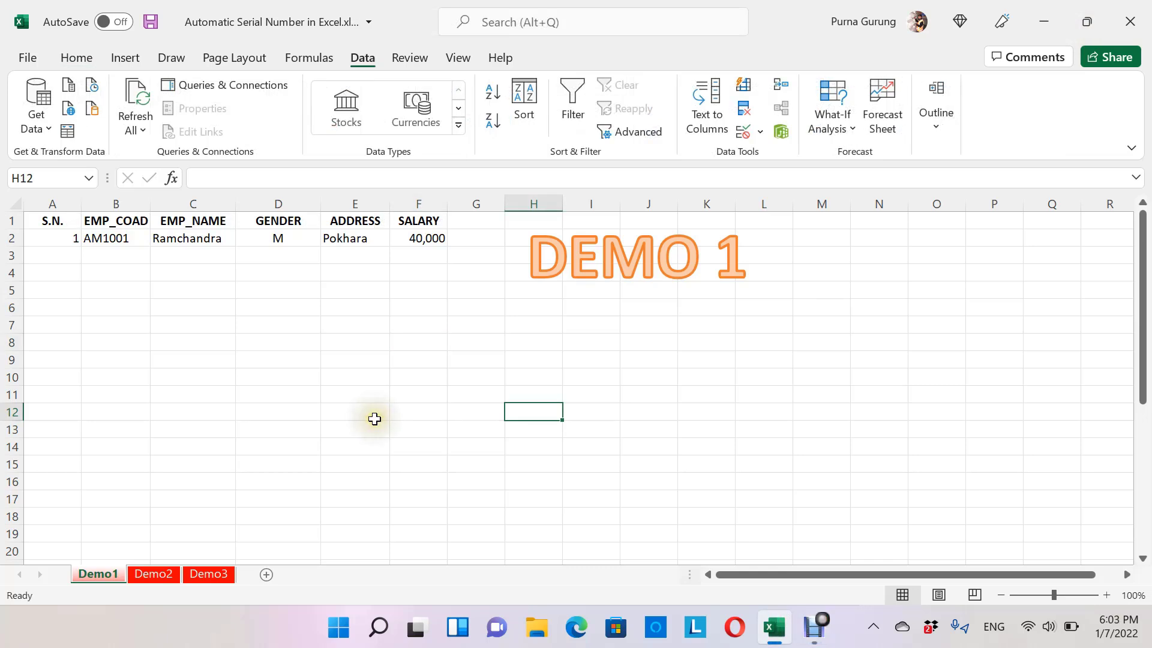
Look over the Demo2, Demo3 and Demo1 sheets and the employee table, ending on cell A3.
left_click(152, 570)
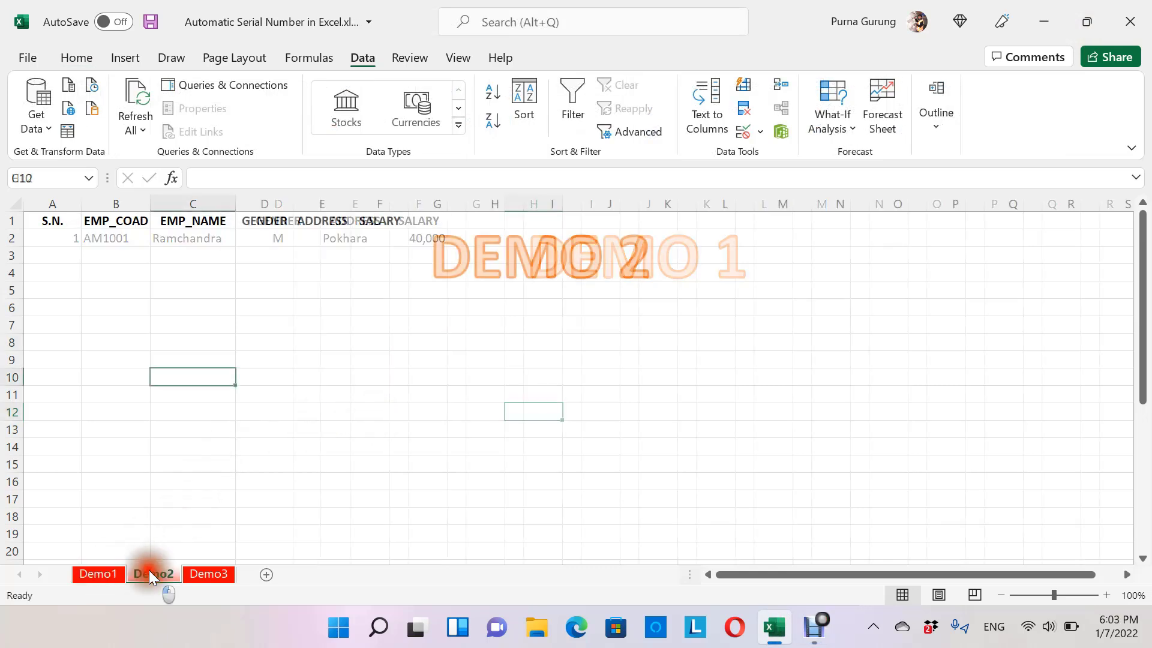
left_click(197, 572)
left_click(98, 573)
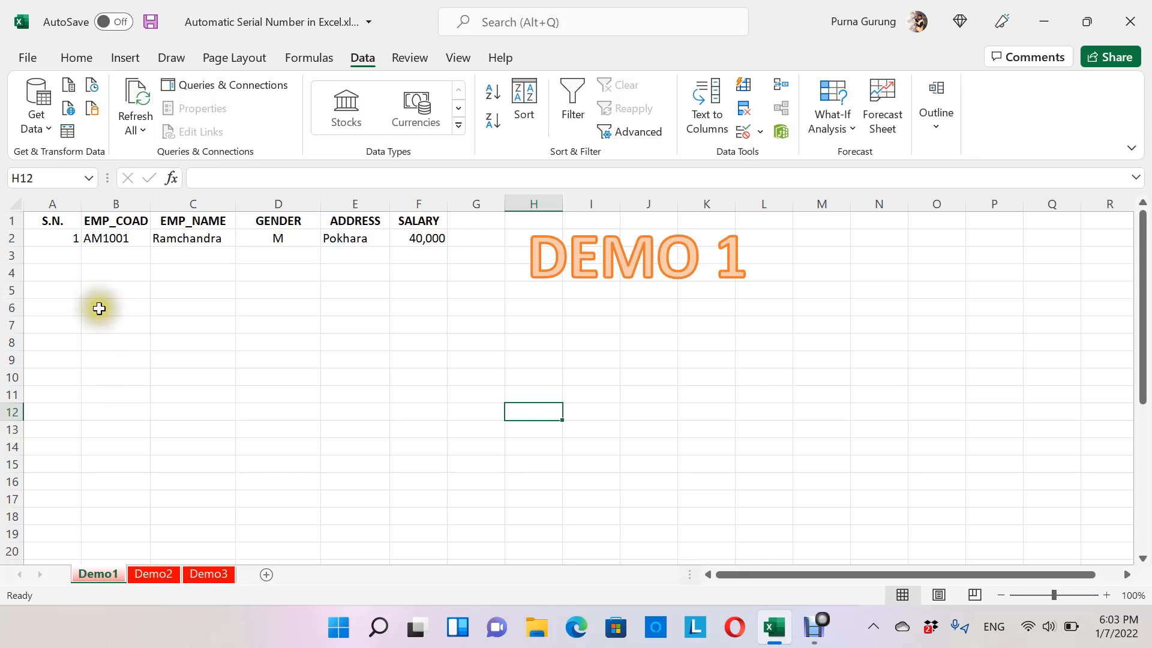
left_click_drag(45, 221, 420, 225)
left_click_drag(48, 243, 419, 239)
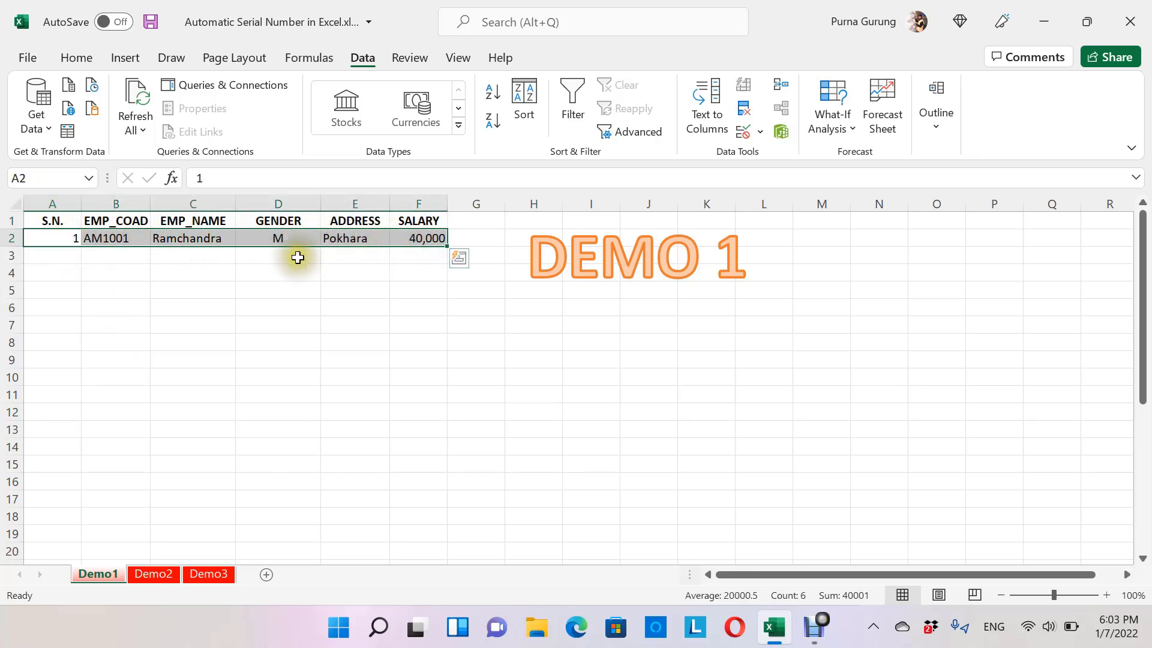
left_click(60, 237)
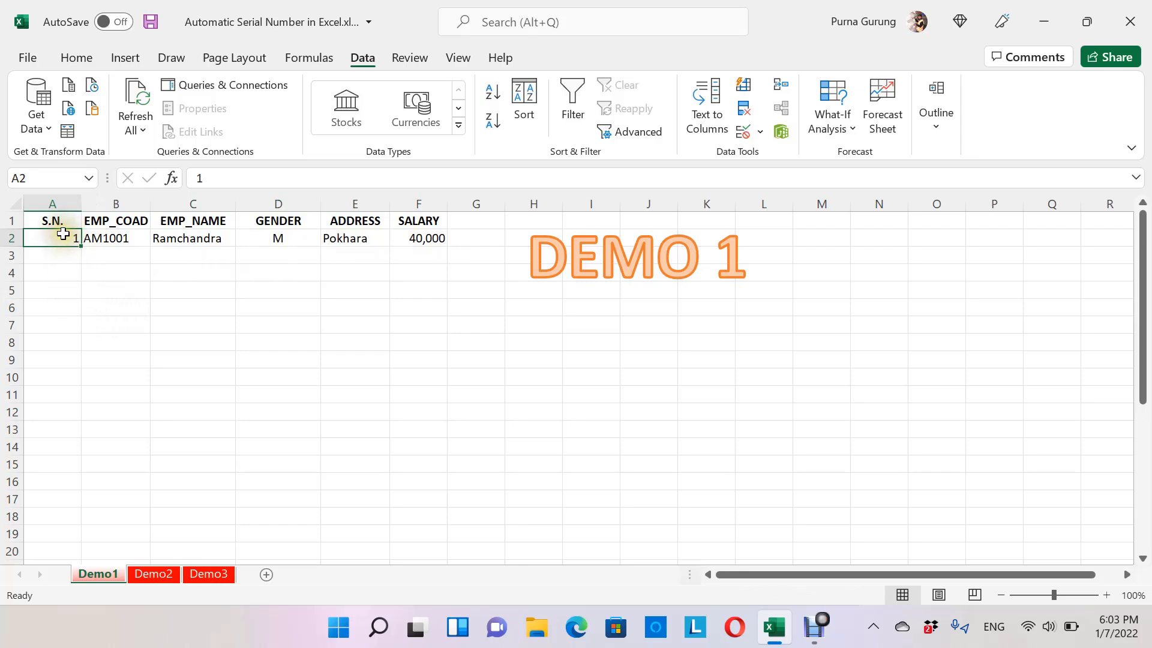
left_click(57, 256)
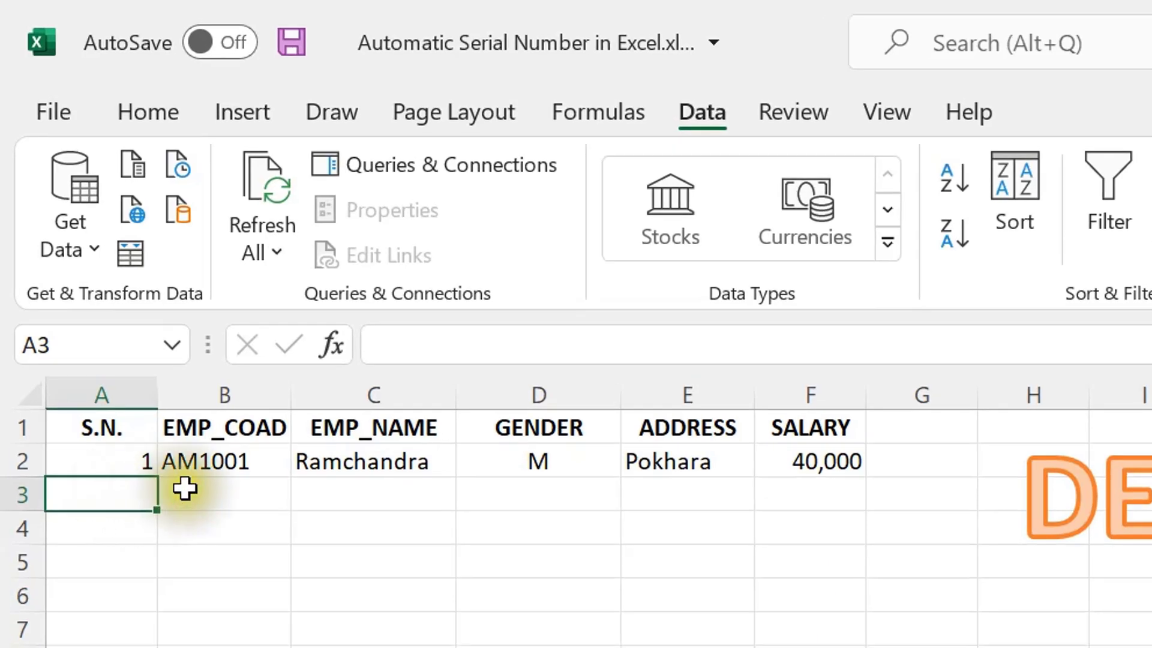
Enter =IF(B3=ISBLANK(FALSE),"",A2+1) in A3, referencing B3 and A2 by clicking them.
left_click(423, 324)
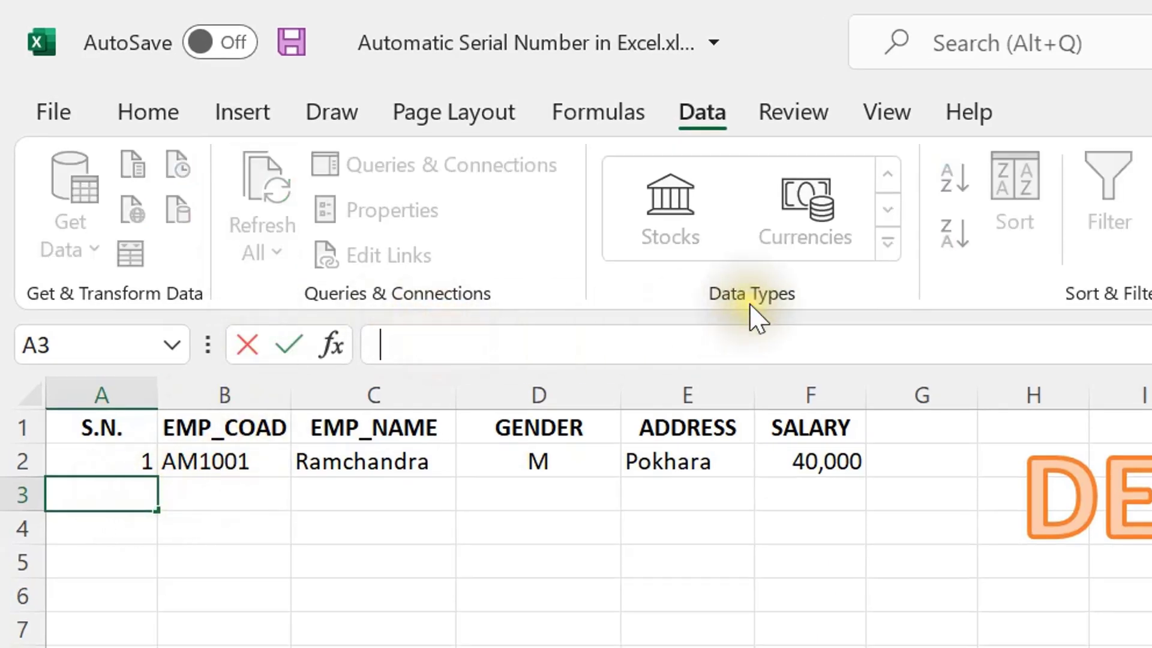
type("=")
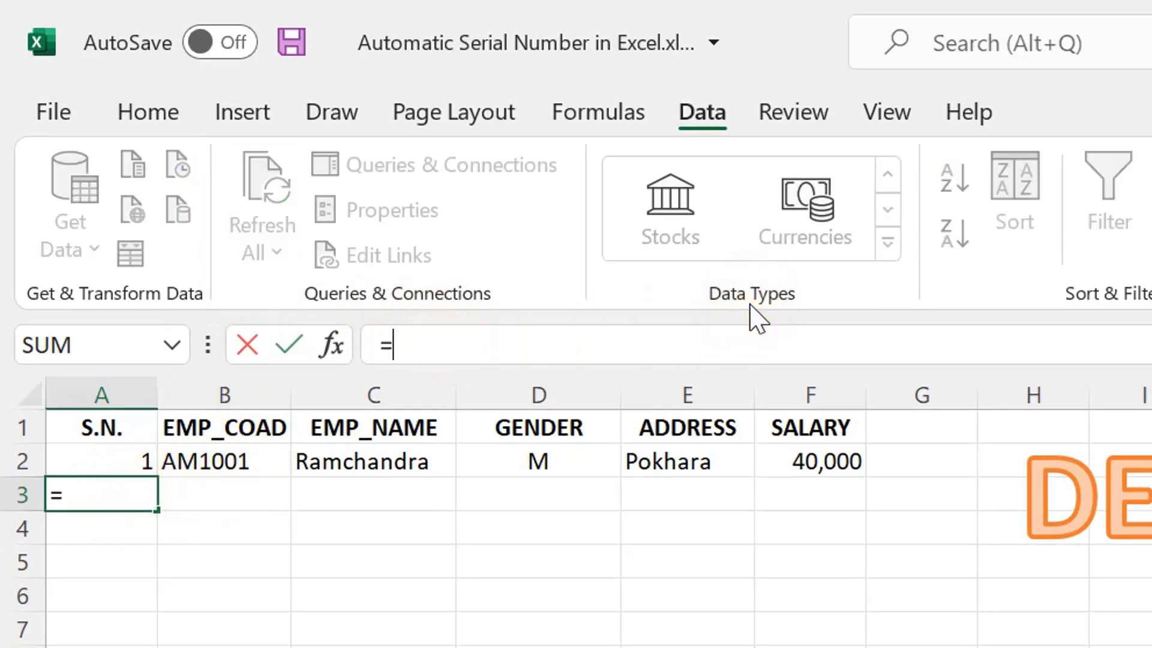
type("if")
key("Tab")
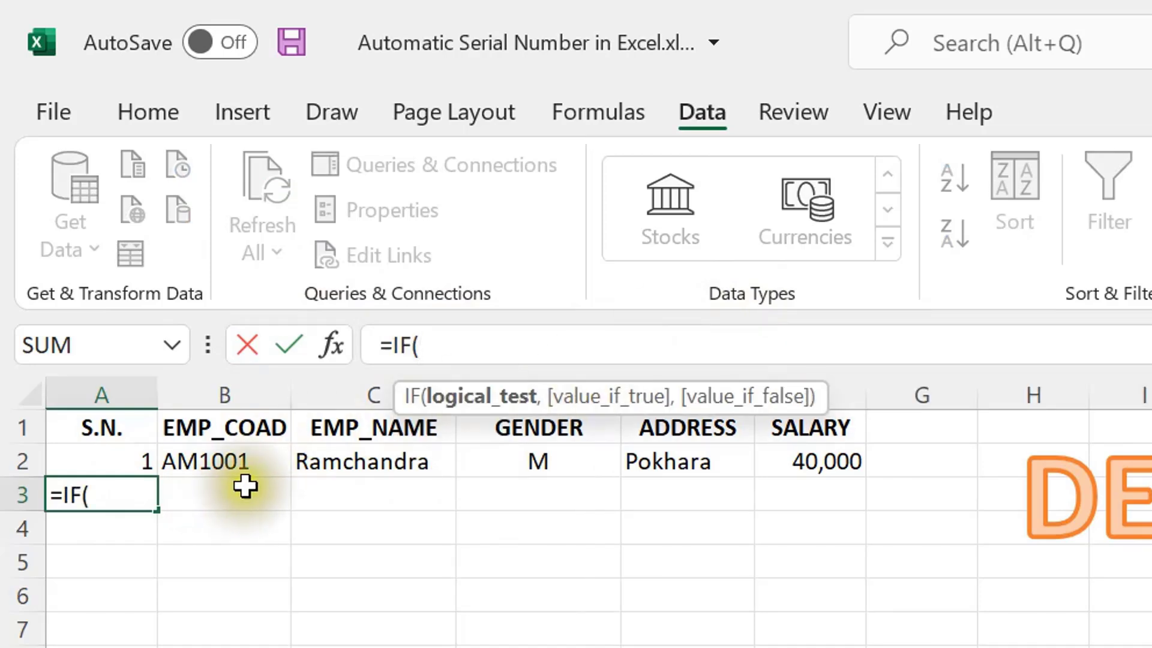
left_click(206, 493)
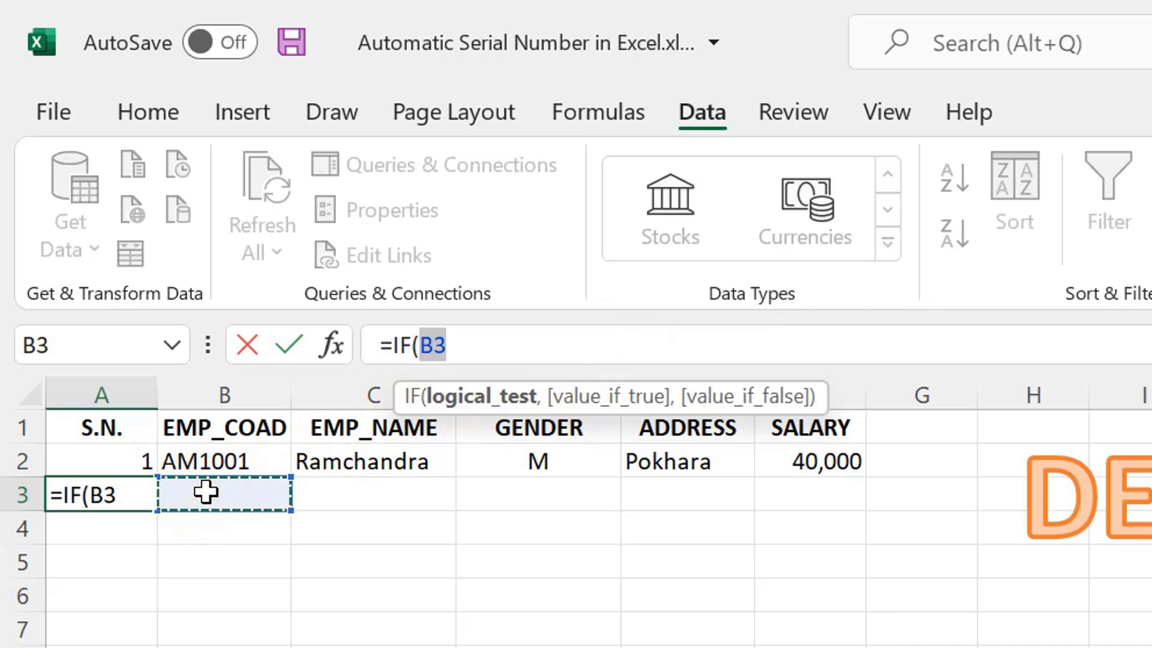
type("=is")
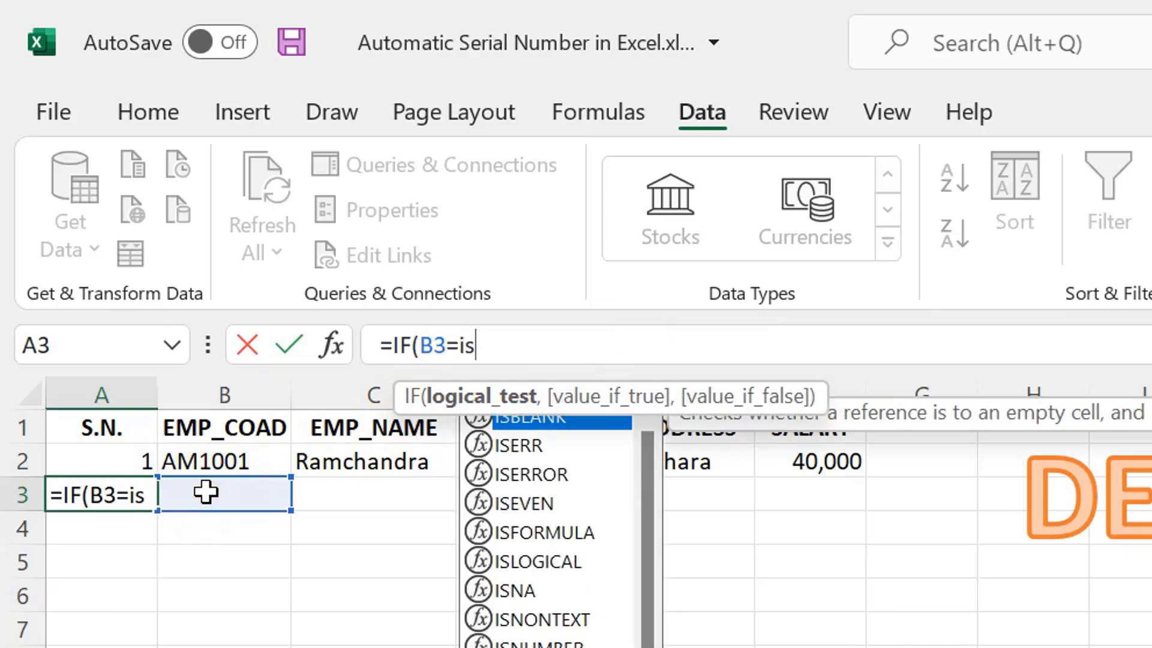
type("b")
key("Tab")
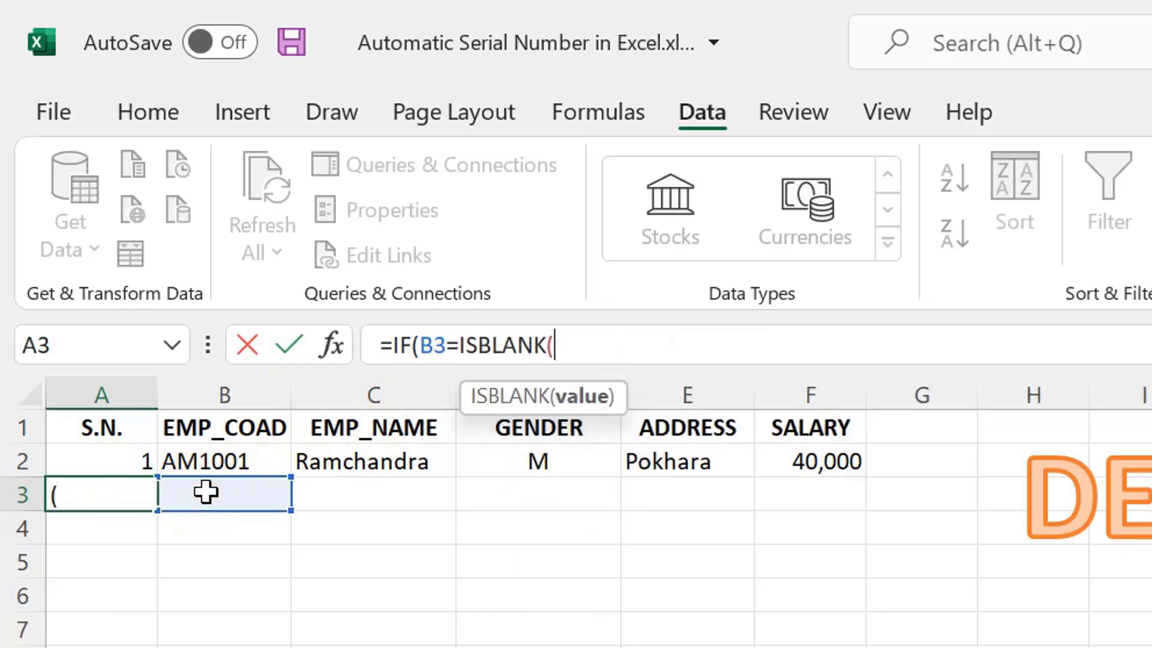
type("fal")
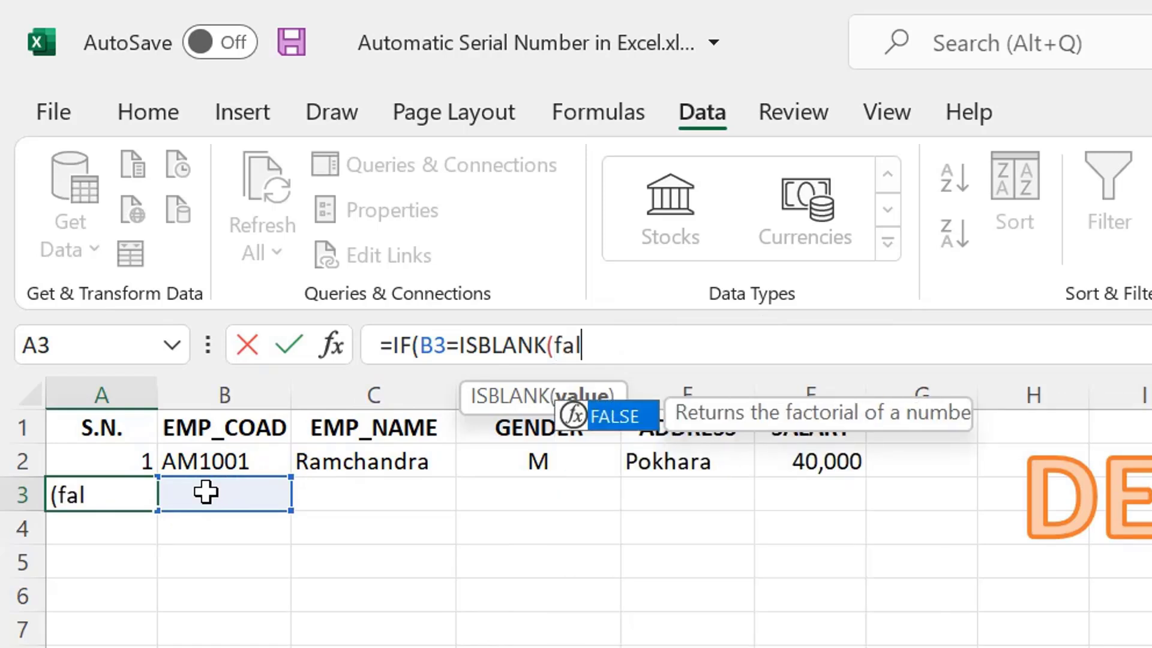
key("Tab")
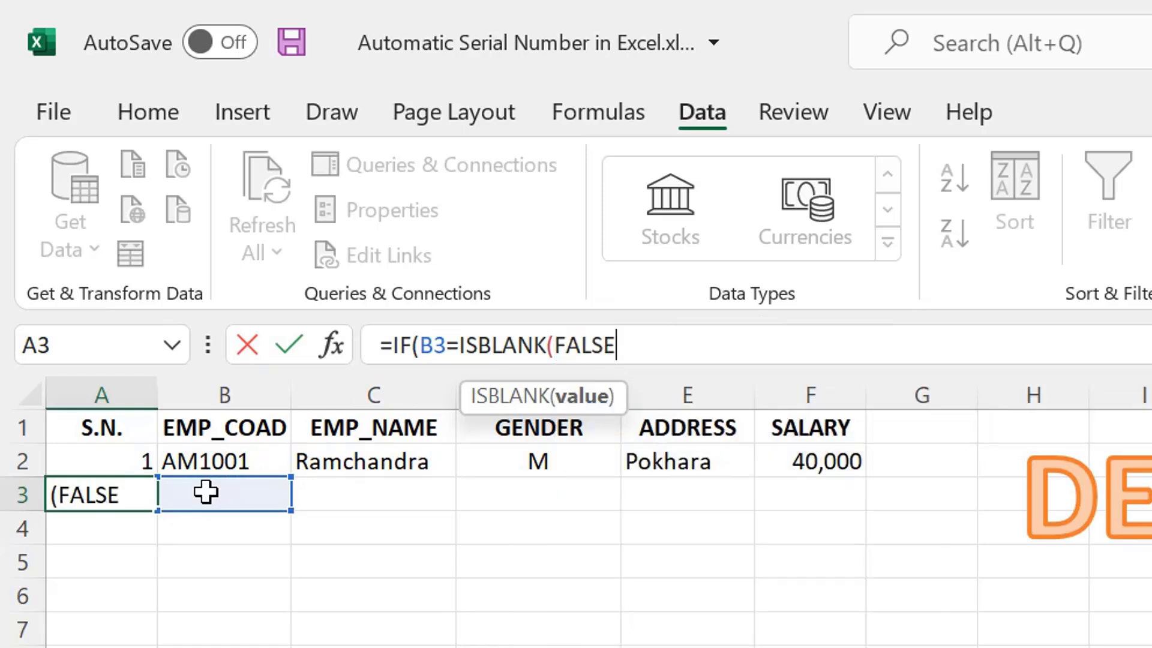
type("),")
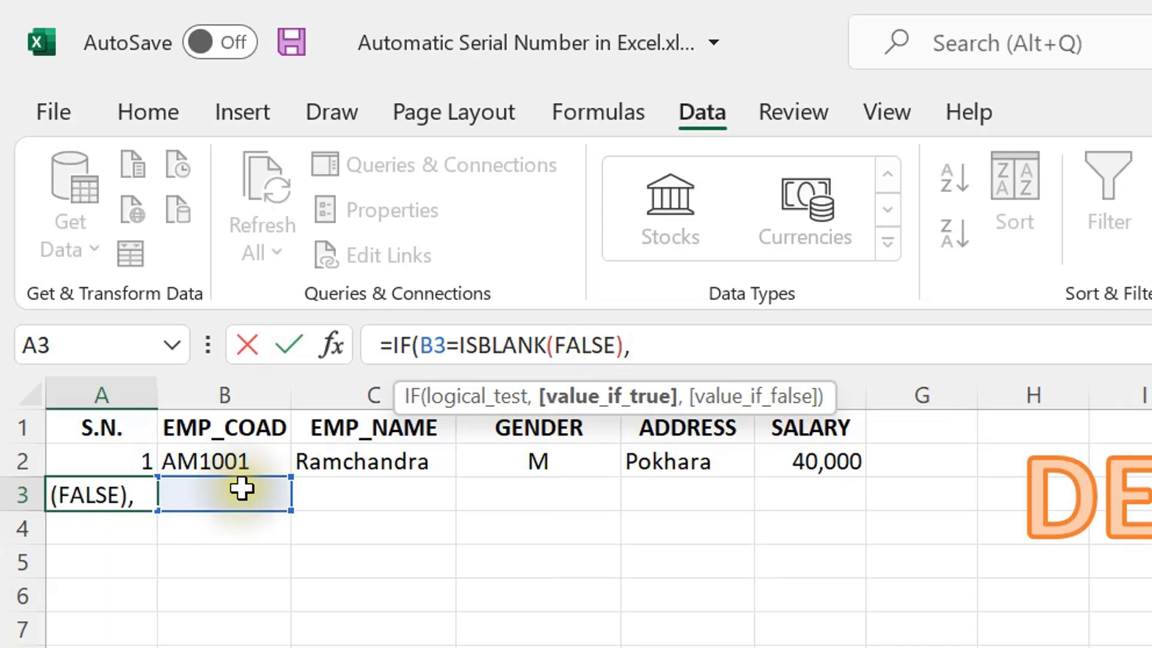
type("\"\"")
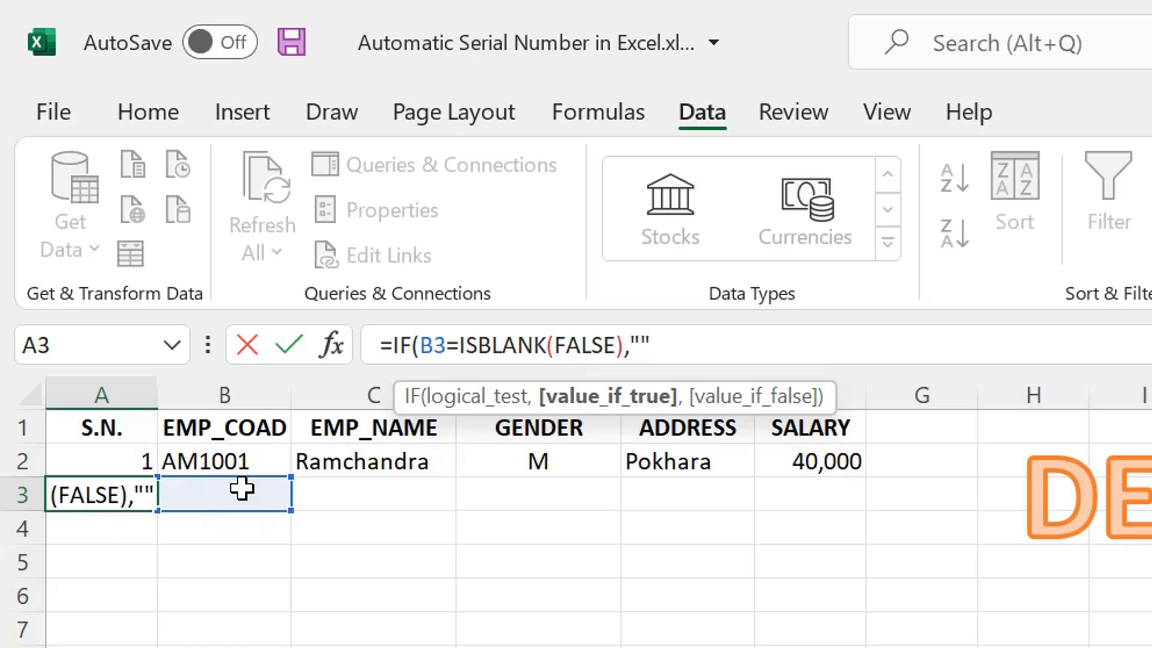
type(",")
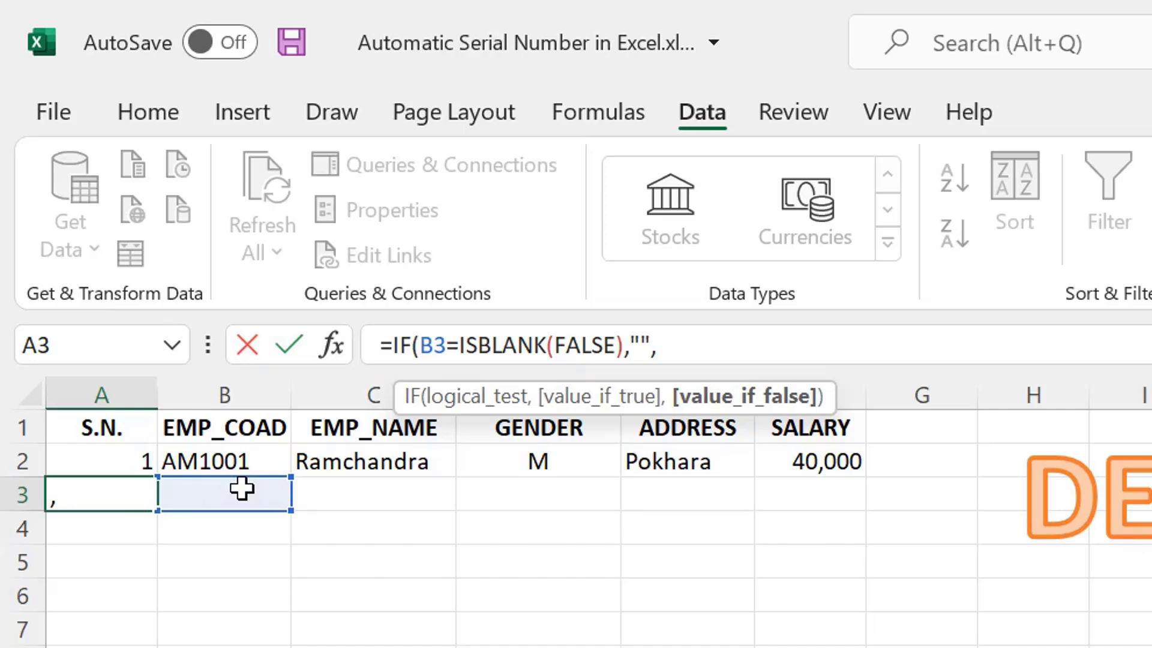
left_click(86, 463)
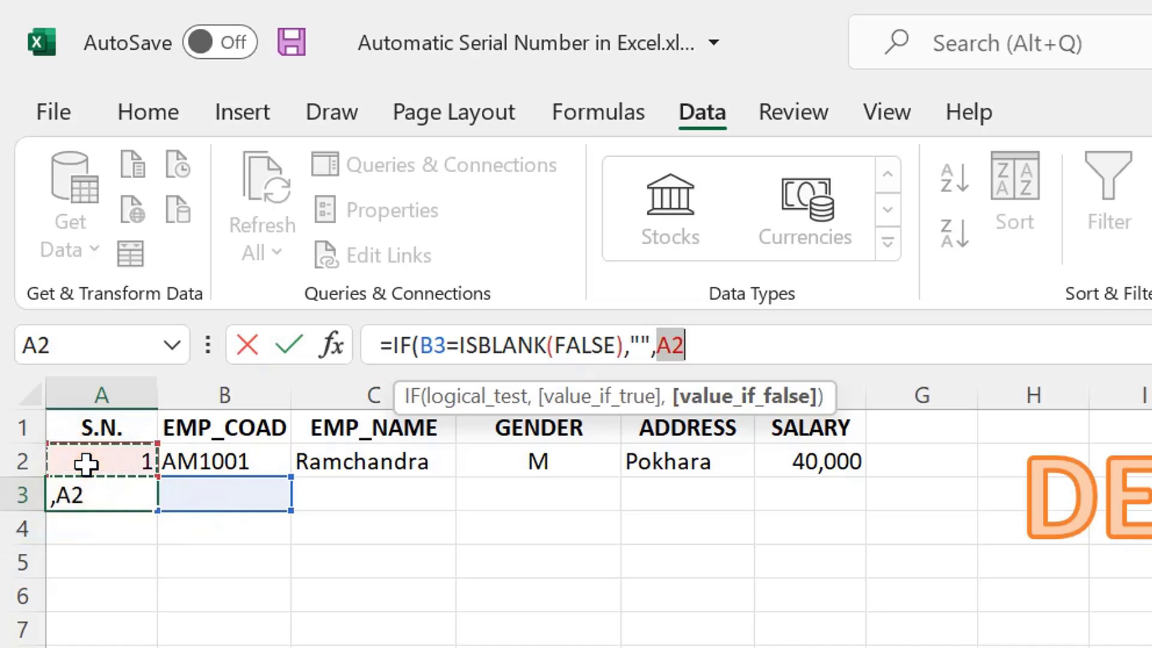
type("+1)")
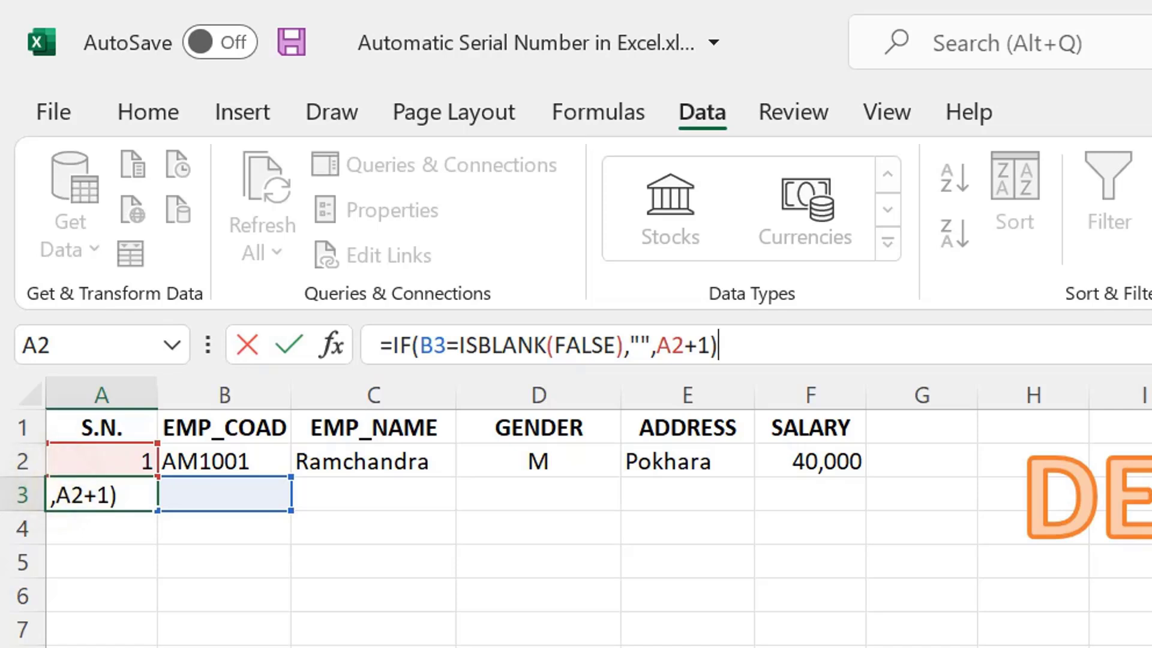
key("Return")
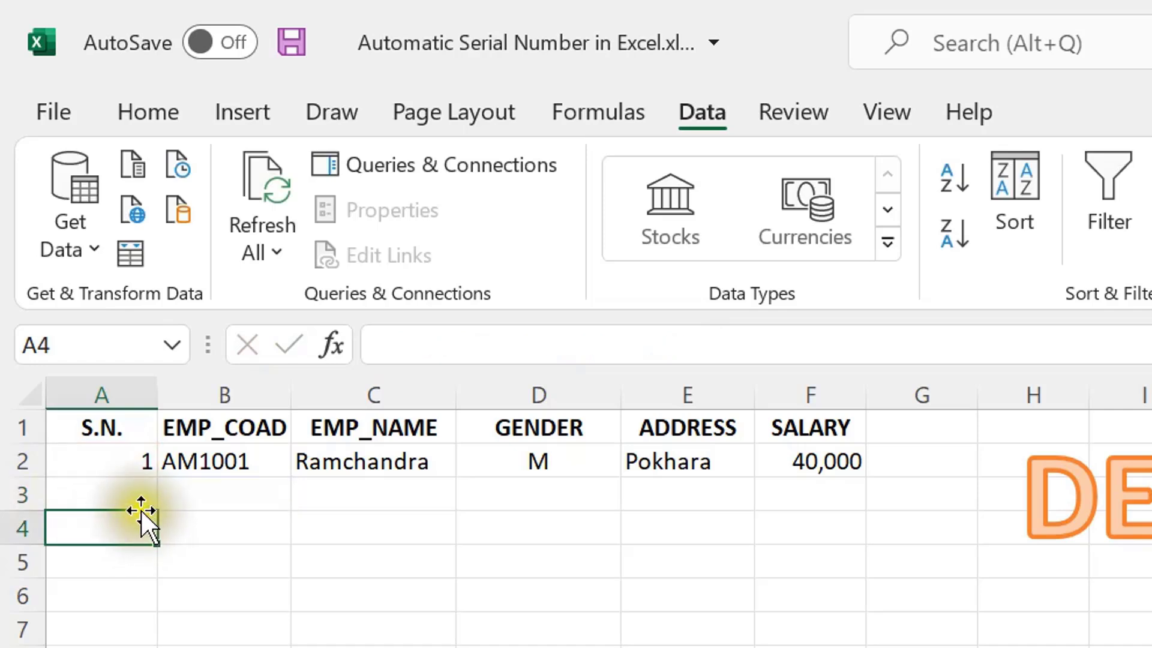
Check A3's formula and fill it down the S.N. column through A7.
left_click(137, 486)
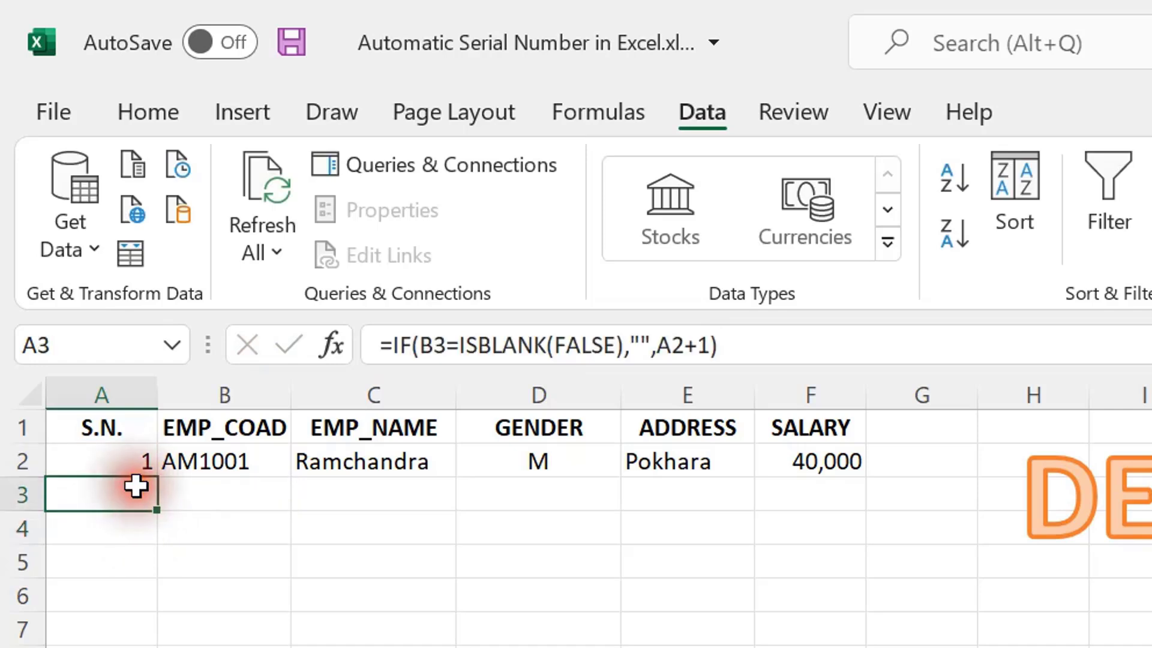
left_click(183, 490)
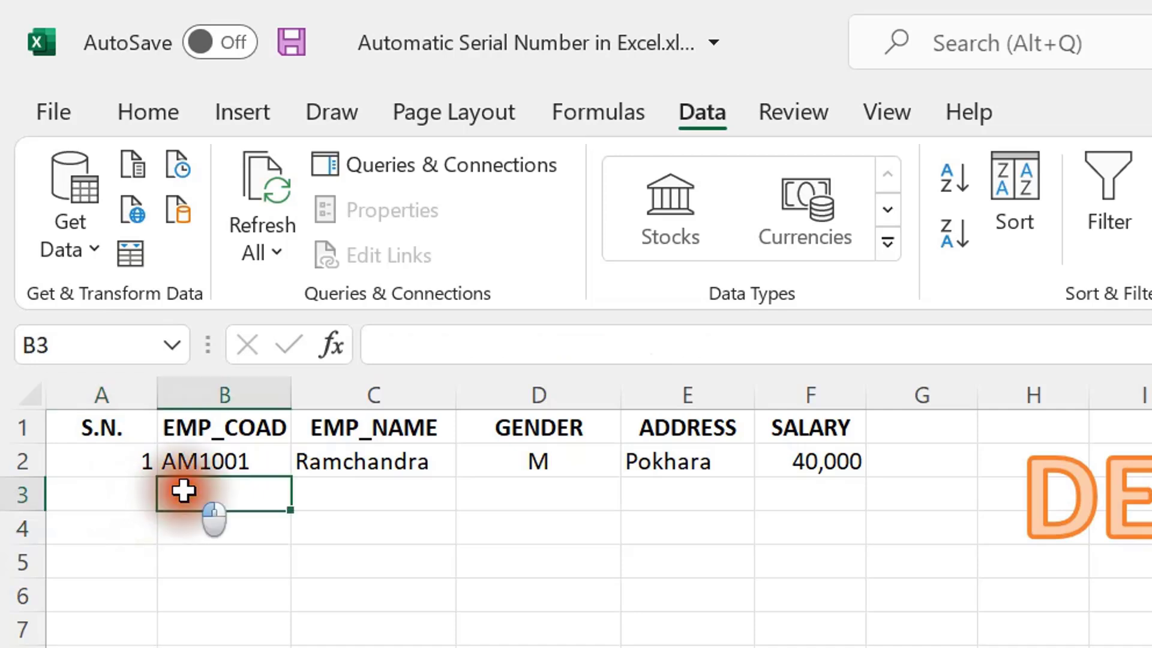
left_click(98, 498)
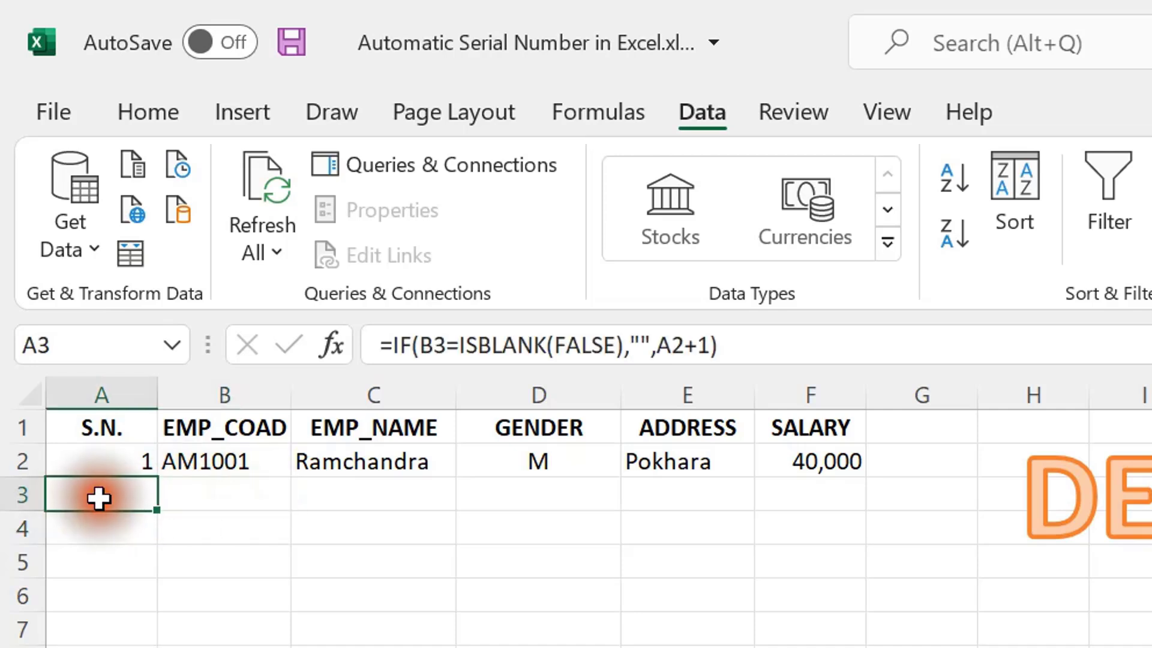
mouse_move(156, 511)
left_mouse_down()
mouse_move(168, 563)
mouse_move(158, 646)
left_mouse_up()
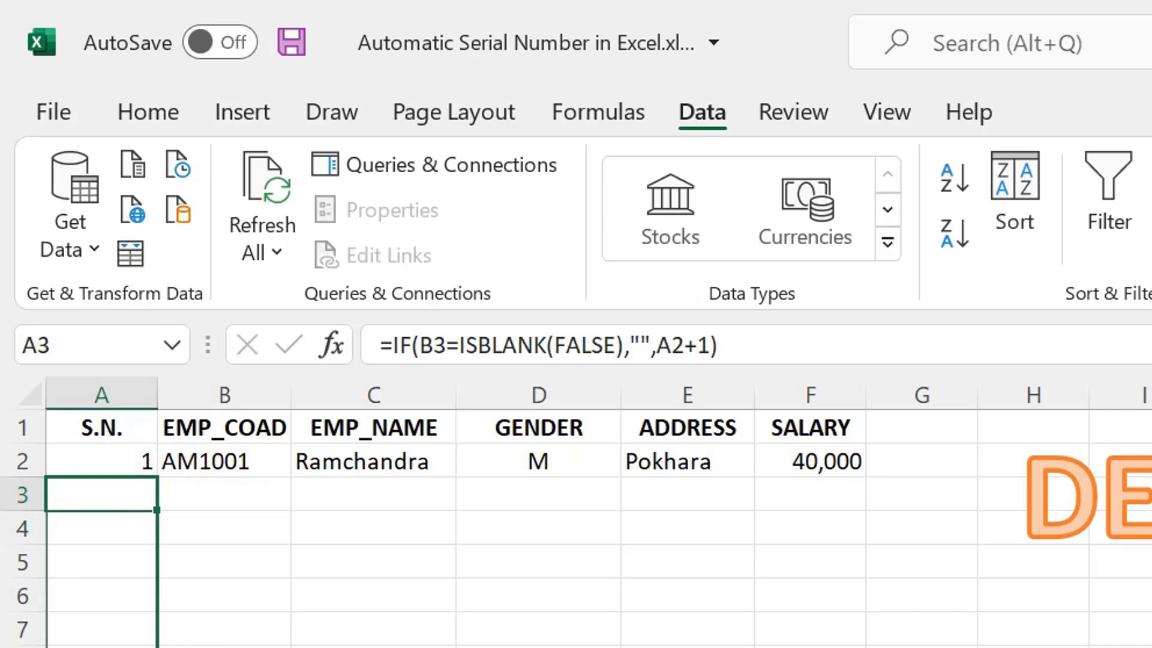
left_click_drag(157, 646, 158, 647)
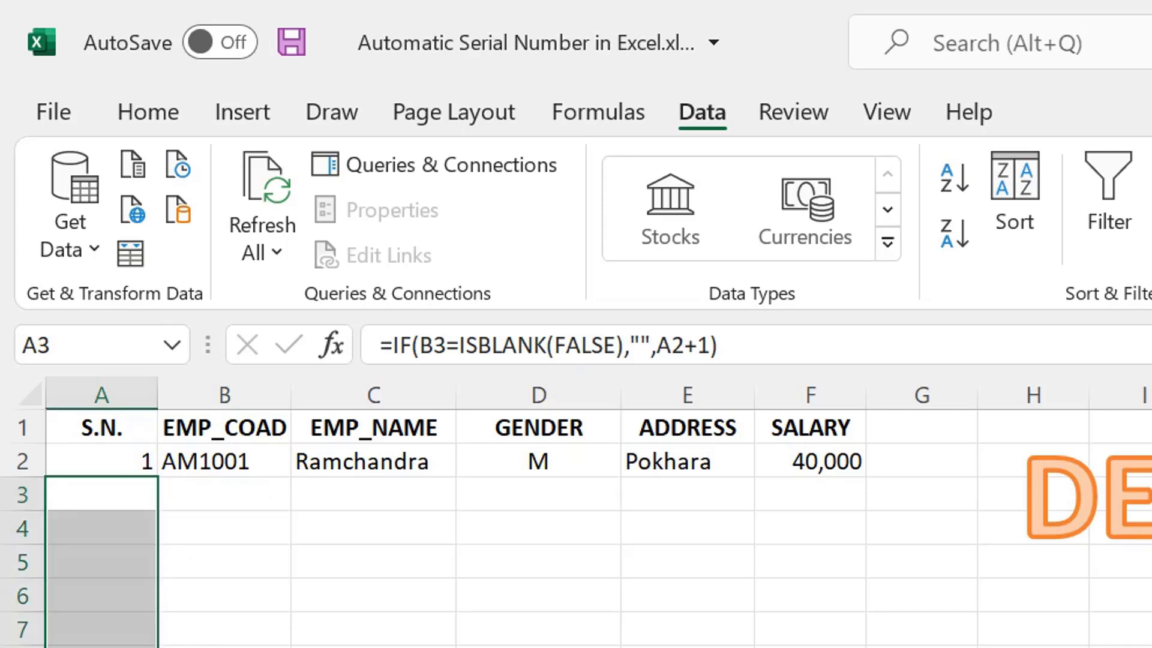
Fill row 3 with employee AM1002: the employee's name, gender M, address Pokhara, salary 30,000.
left_click(256, 500)
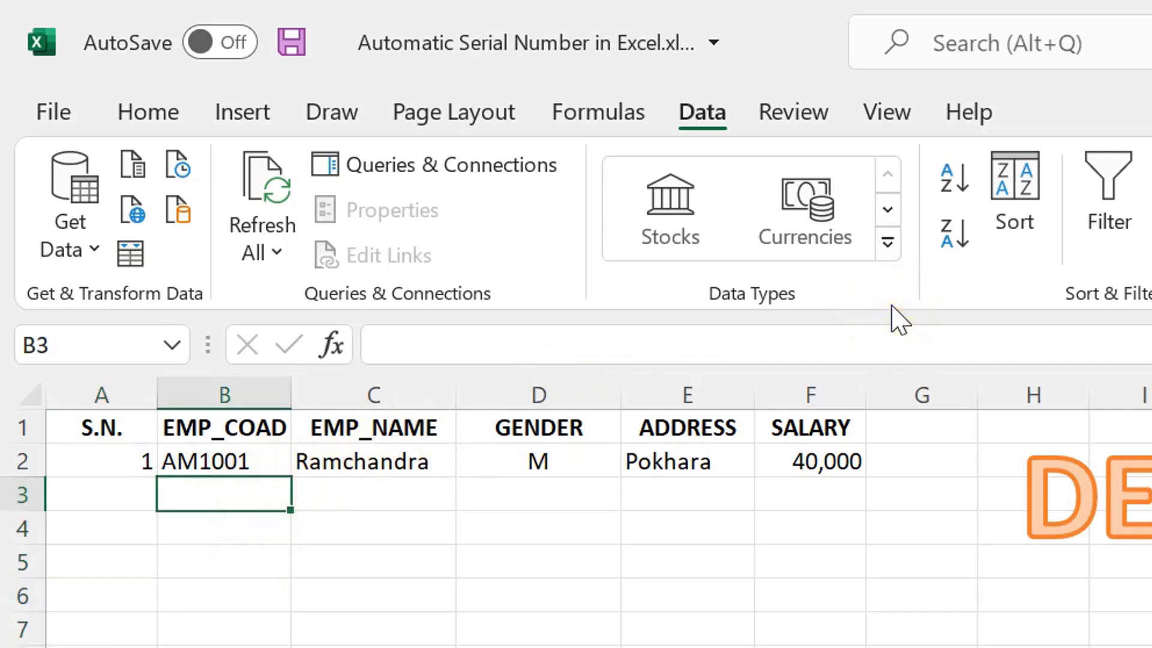
type("A")
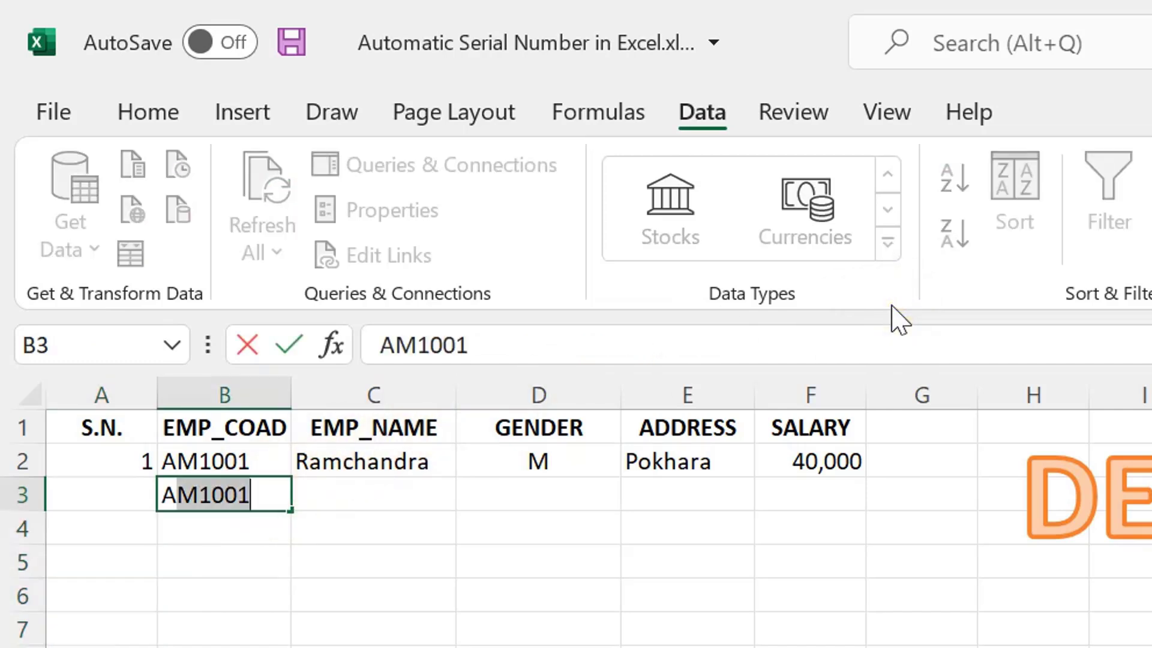
type("M100")
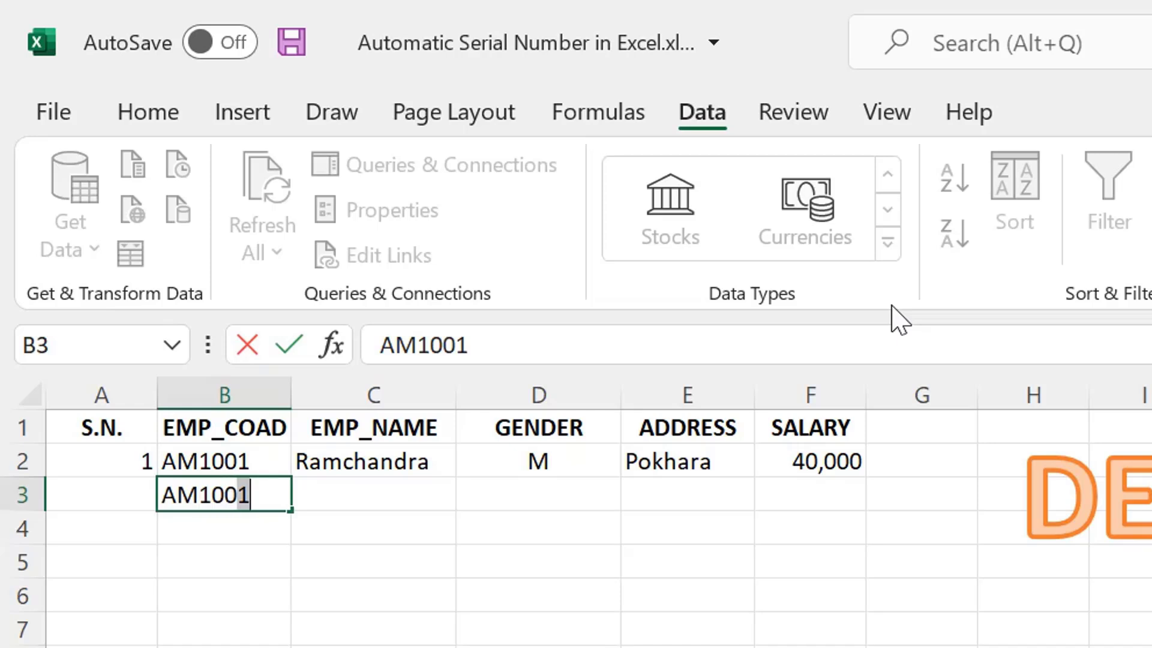
type("2")
key("Tab")
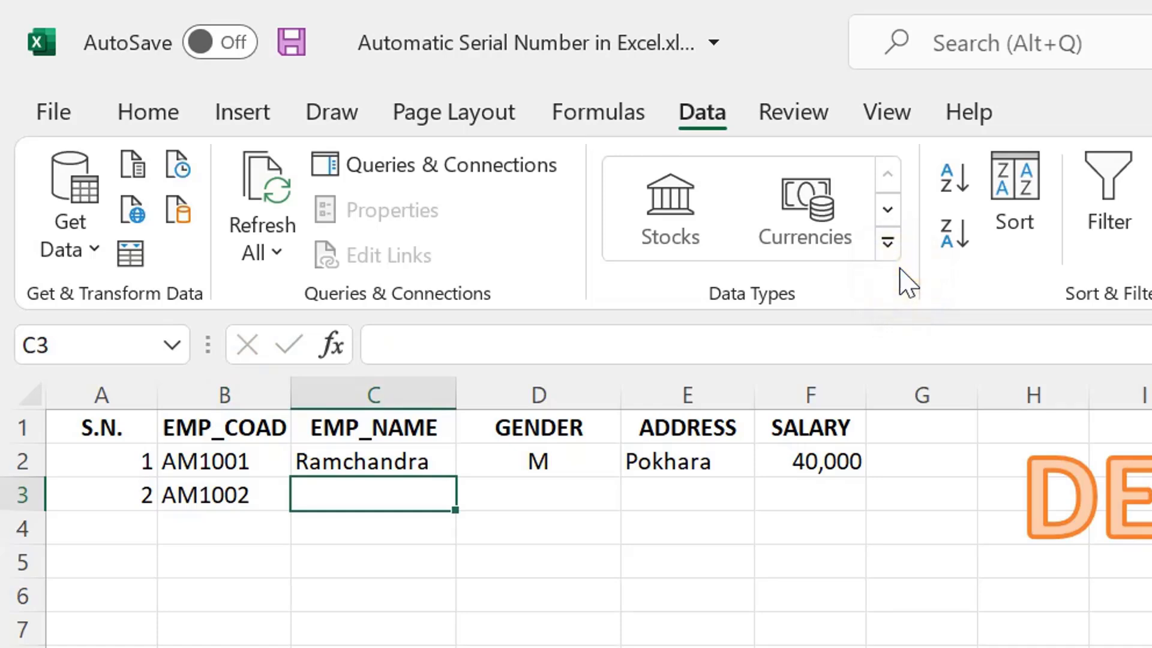
type("Gopal")
key("Tab")
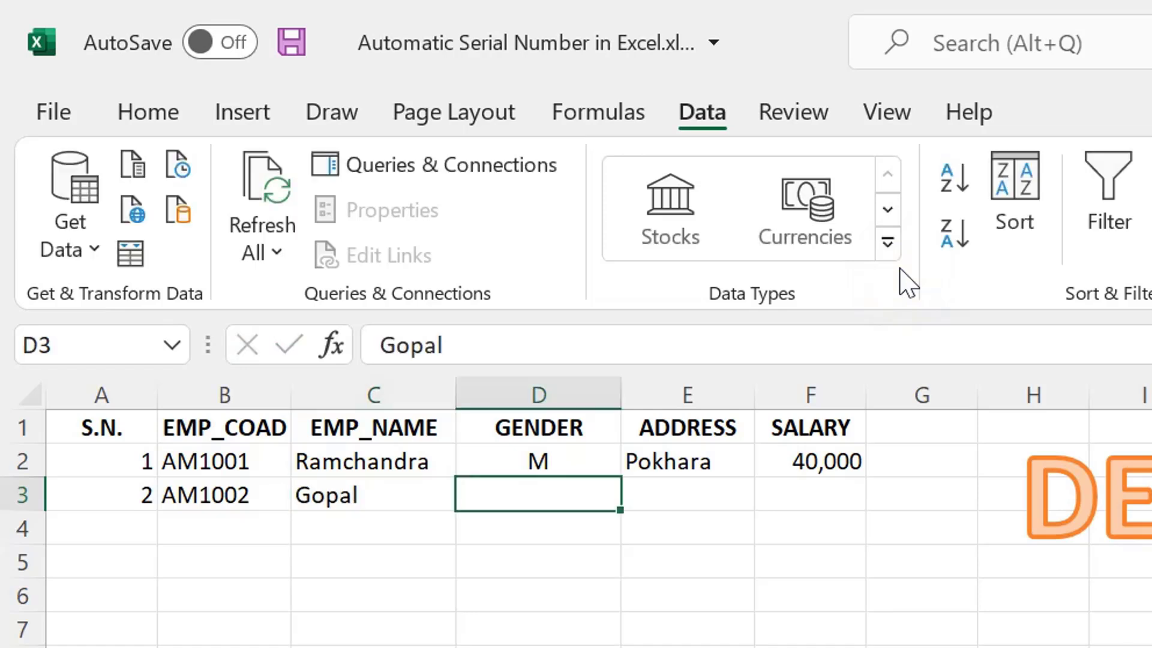
type("M")
key("Tab")
type("Po")
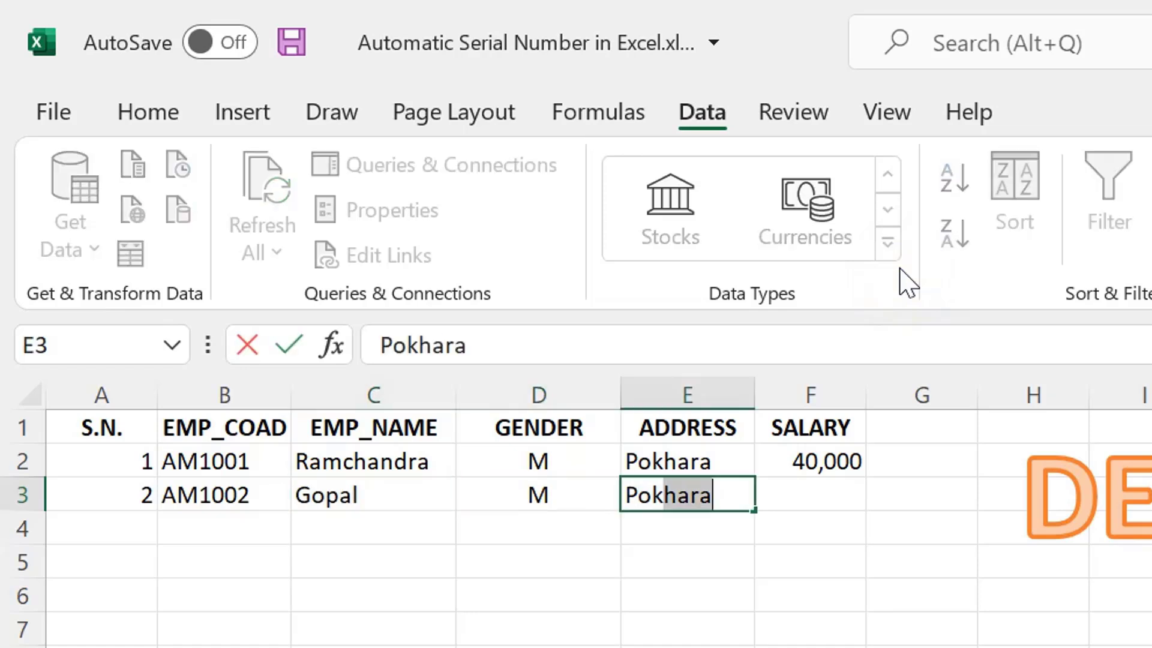
key("Tab")
type("30,")
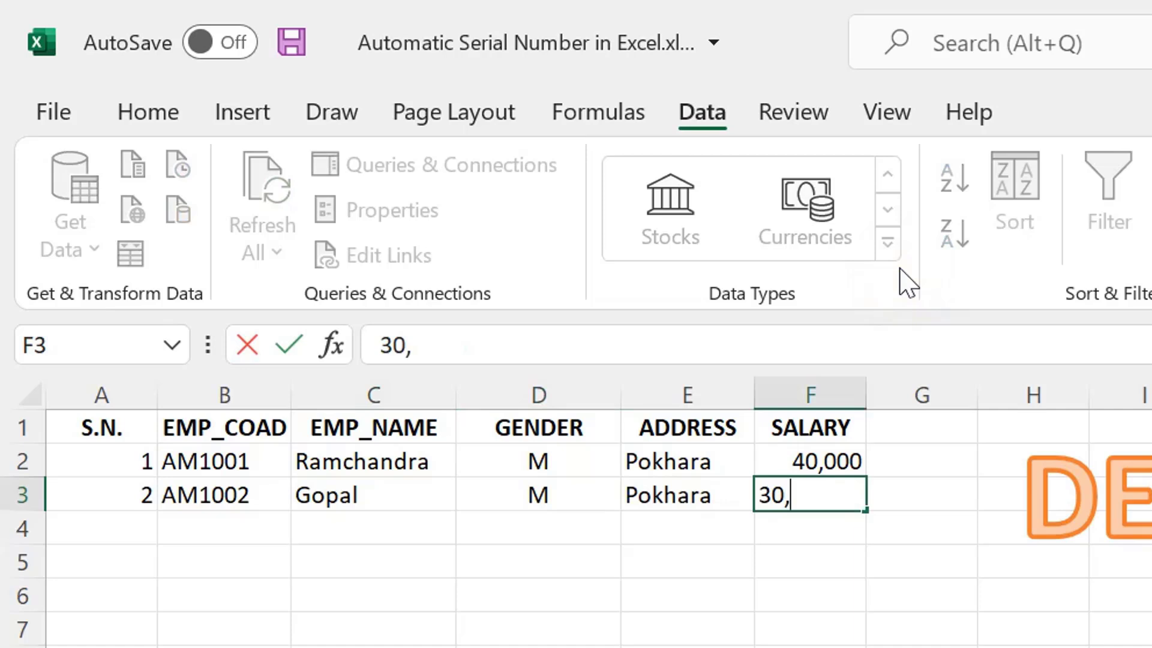
type("000")
key("Return")
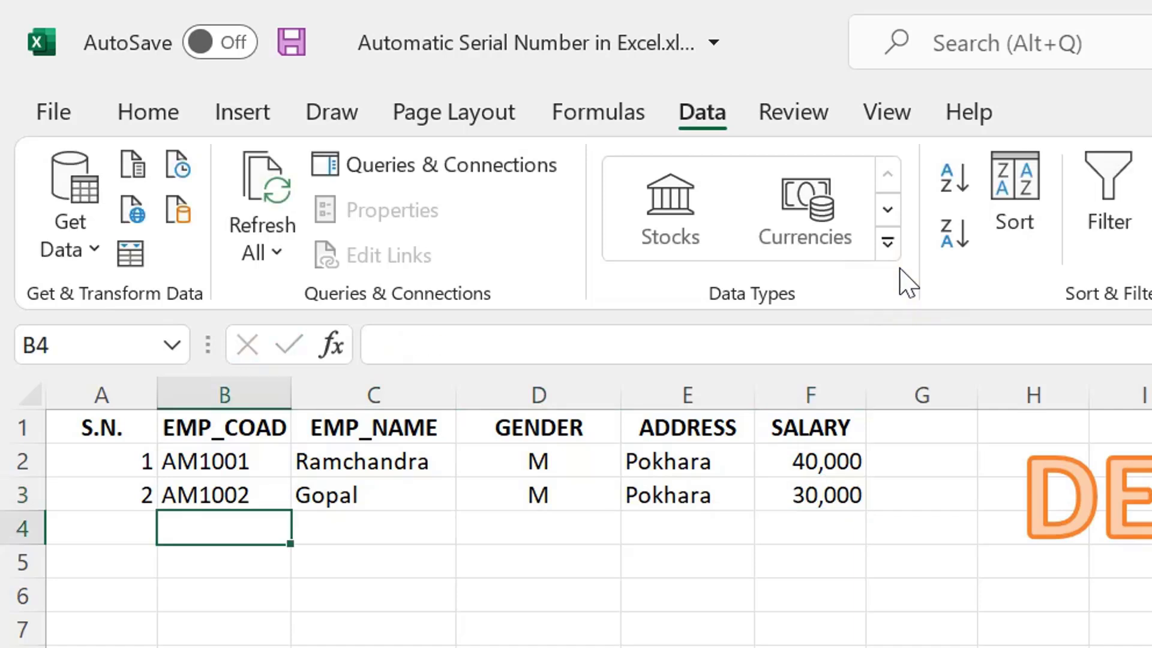
Add employee AM1003 in row 4 with the employee's name, F, Kathmandu and salary 50,000.
type("A")
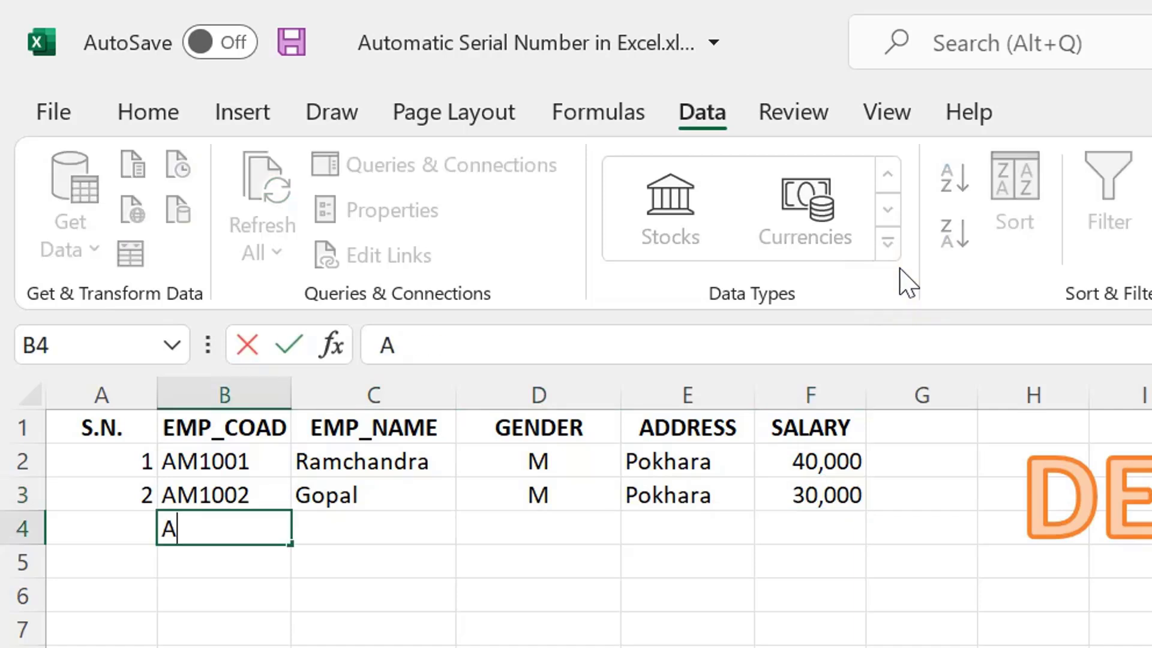
type("M1003")
key("Tab")
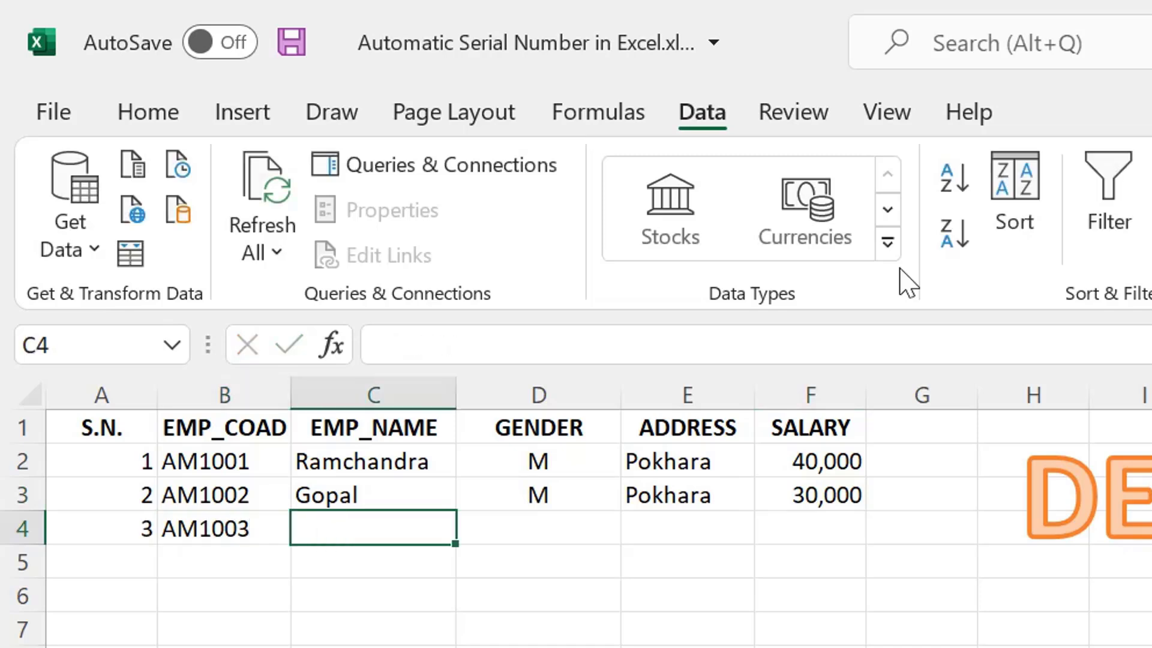
type("Puja")
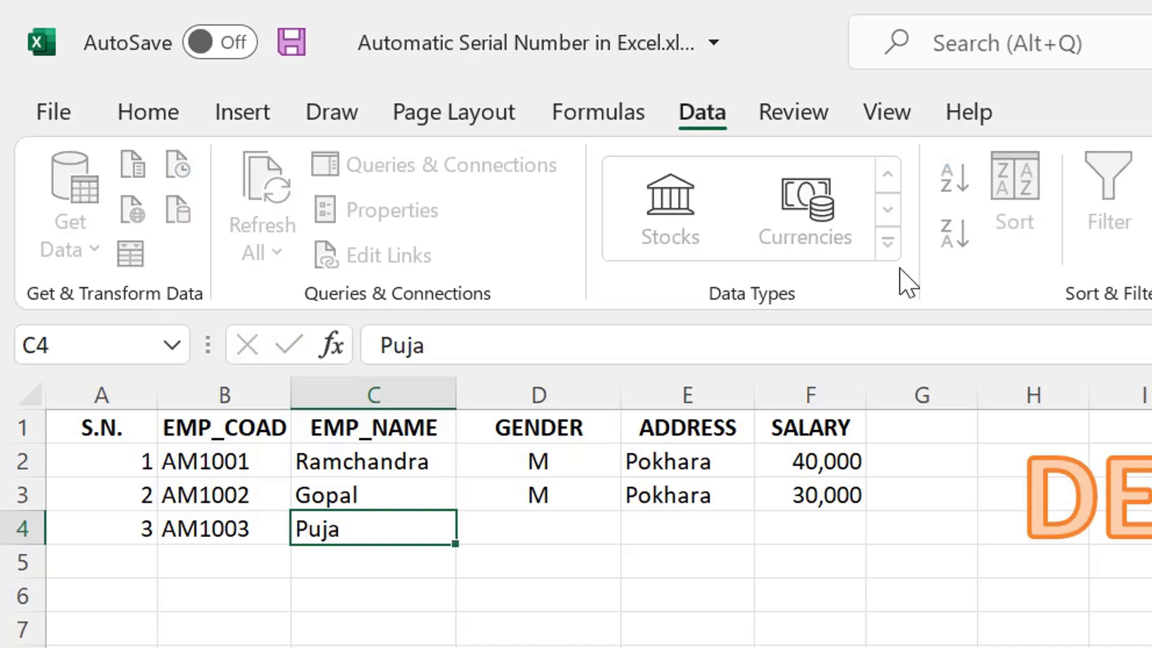
key("Tab")
type("F")
key("Tab")
type("K")
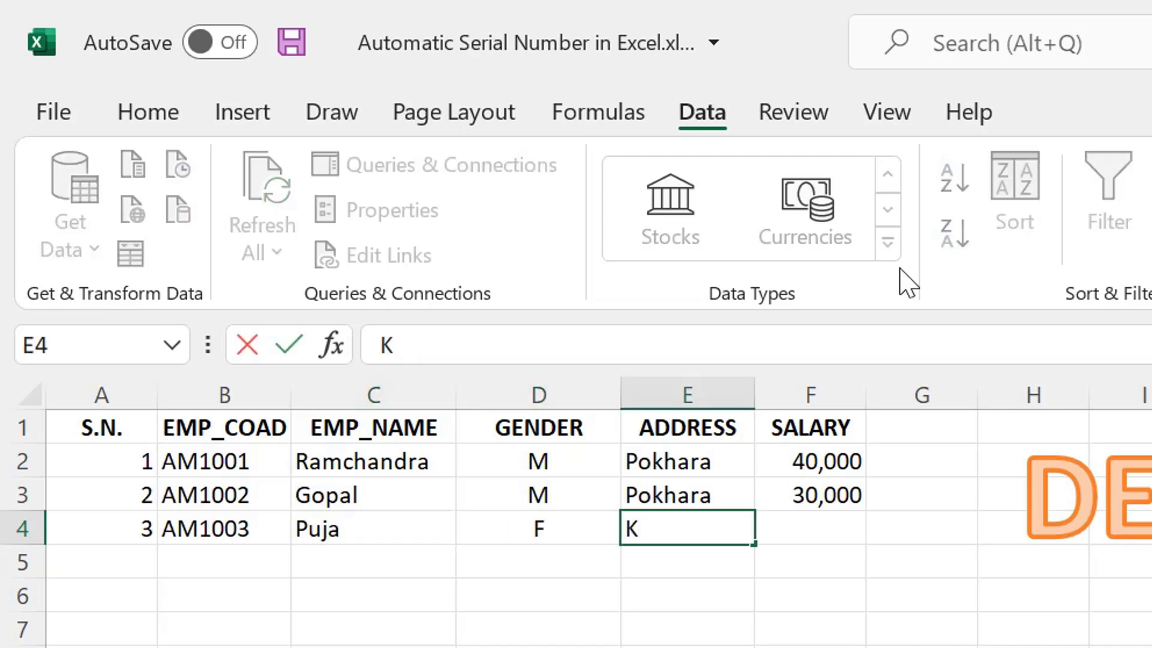
type("athmandu")
key("Tab")
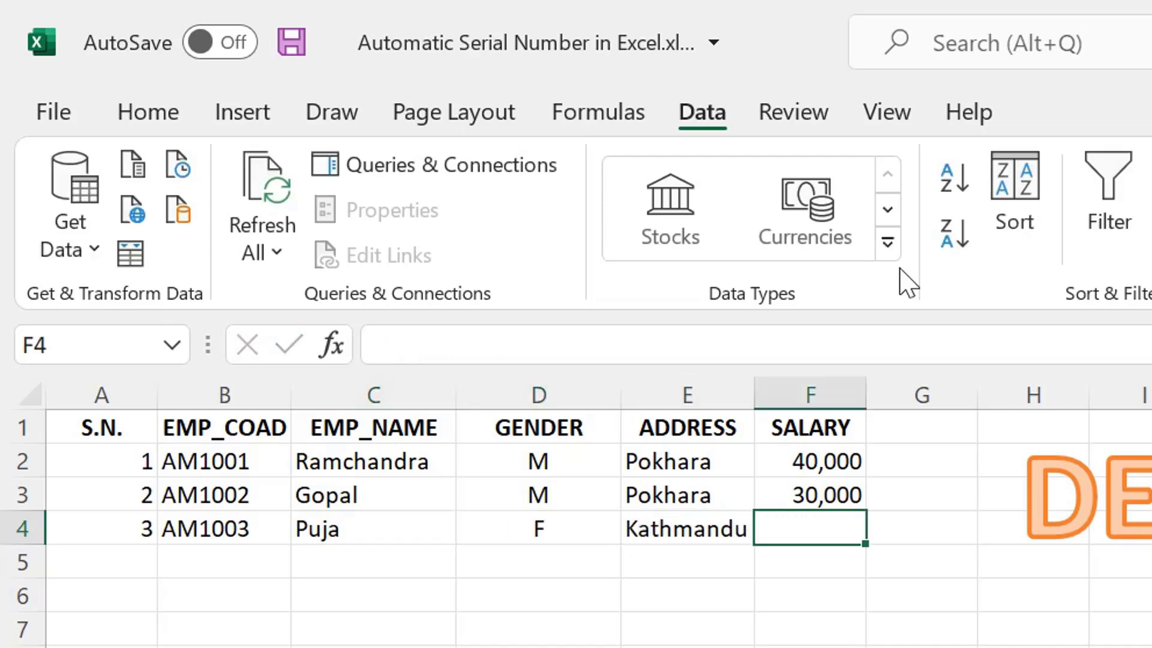
type("50,")
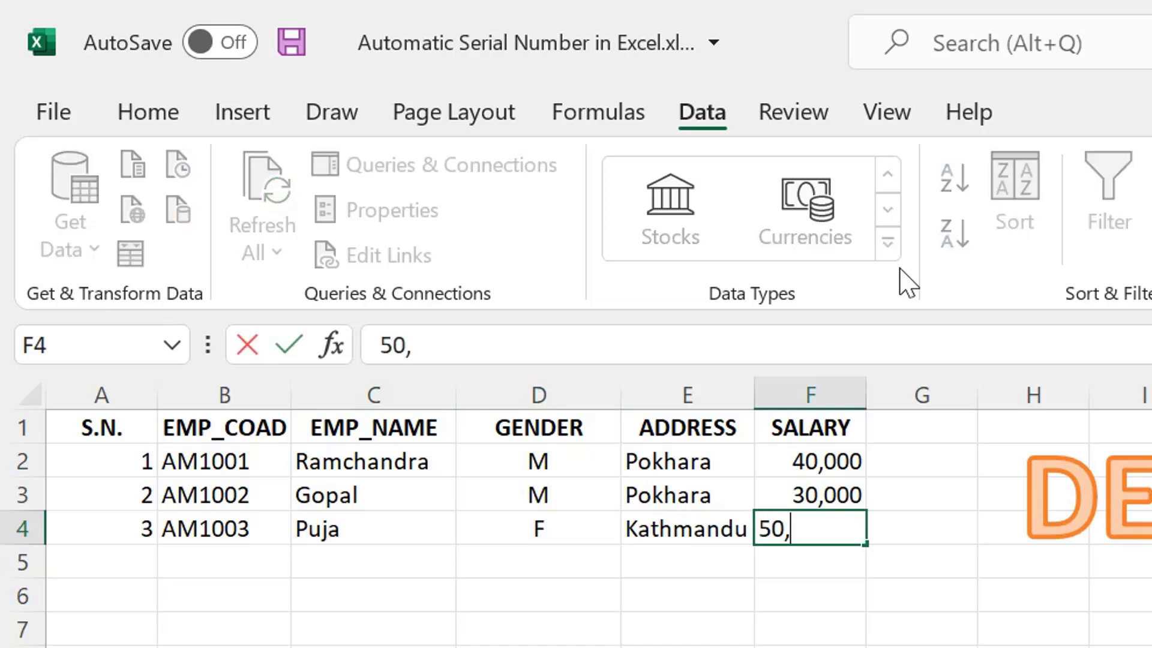
type("000")
key("Return")
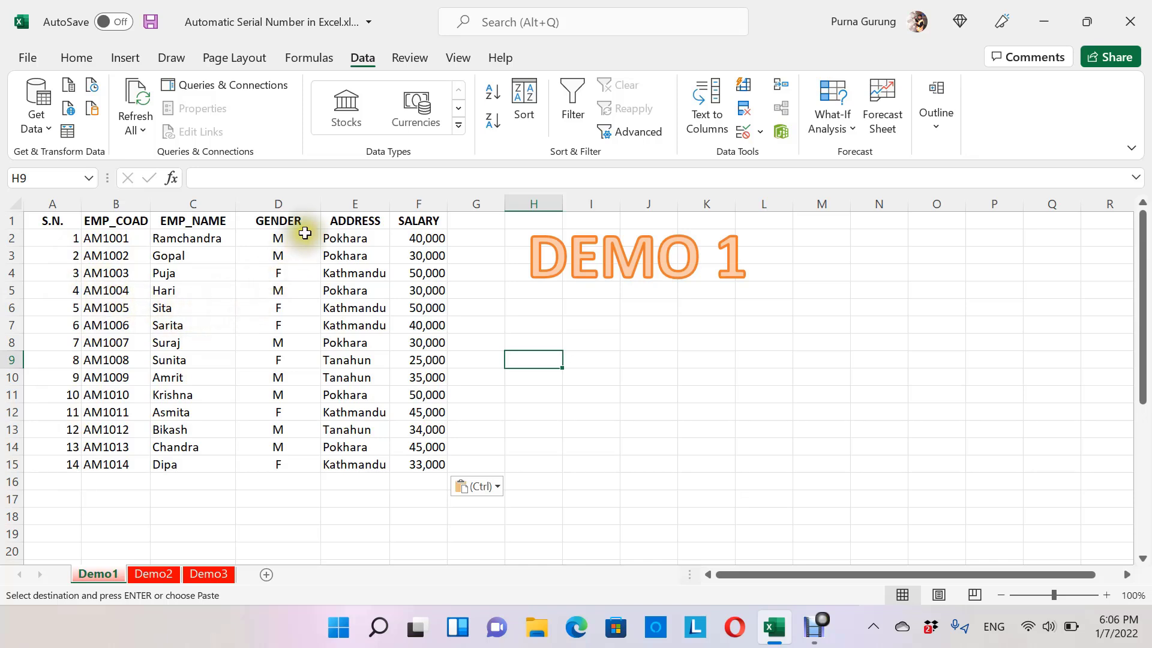
Select the GENDER header cell D1 of the 14-row employee table.
left_click(276, 220)
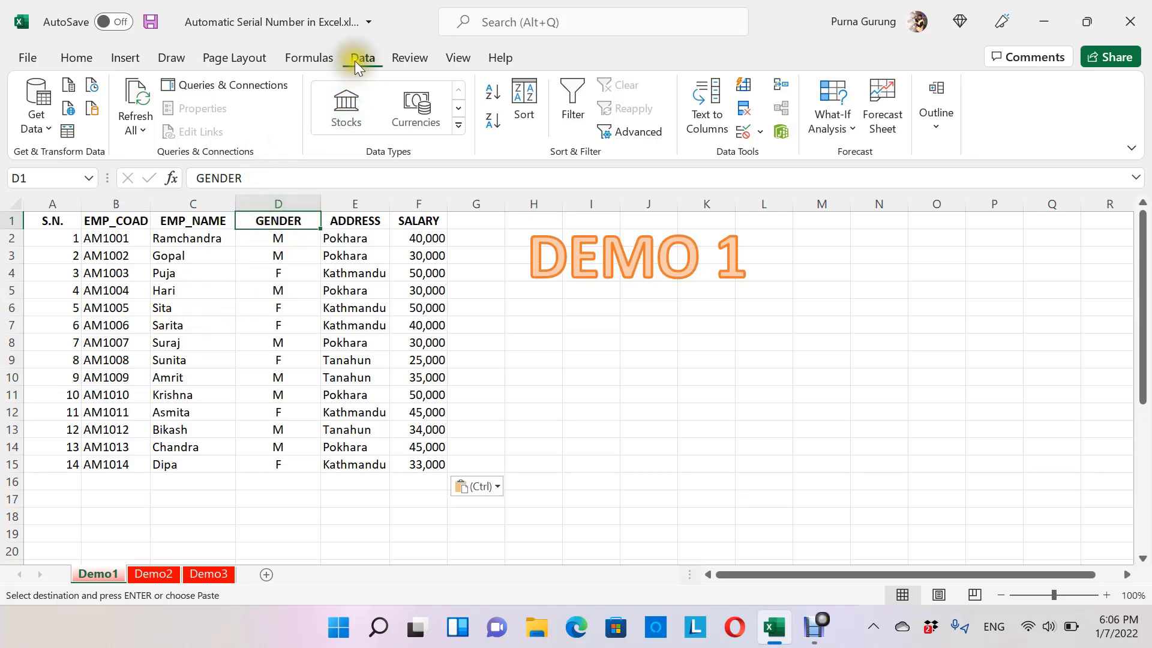
Turn on table filters and set GENDER to show only M rows.
left_click(571, 103)
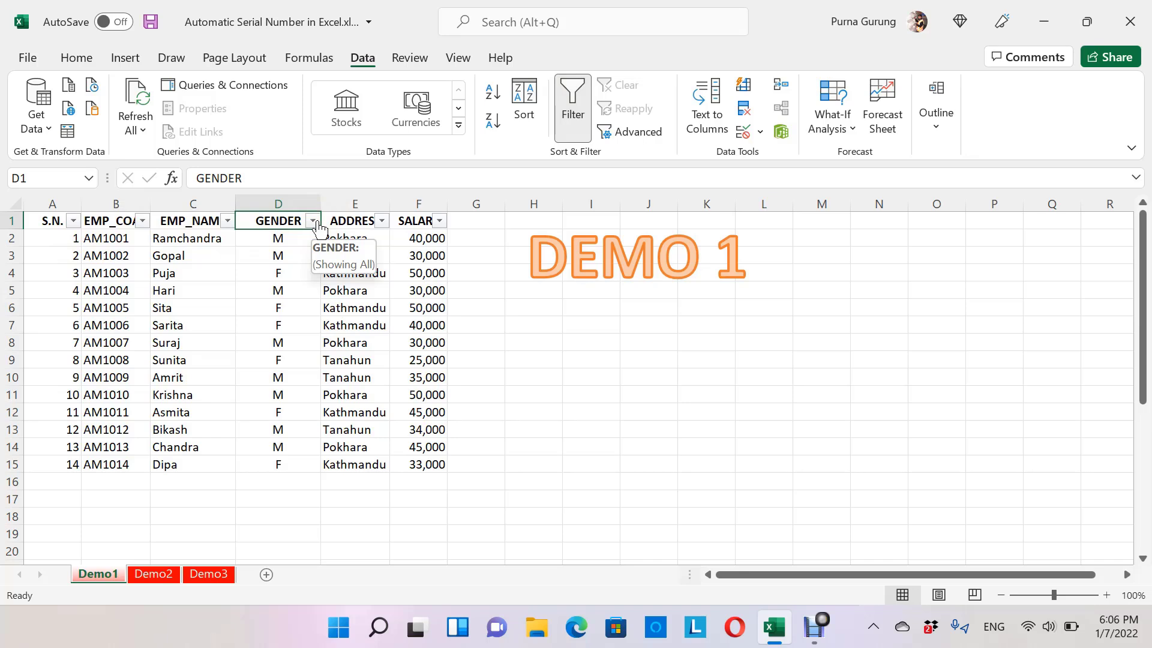
left_click(314, 221)
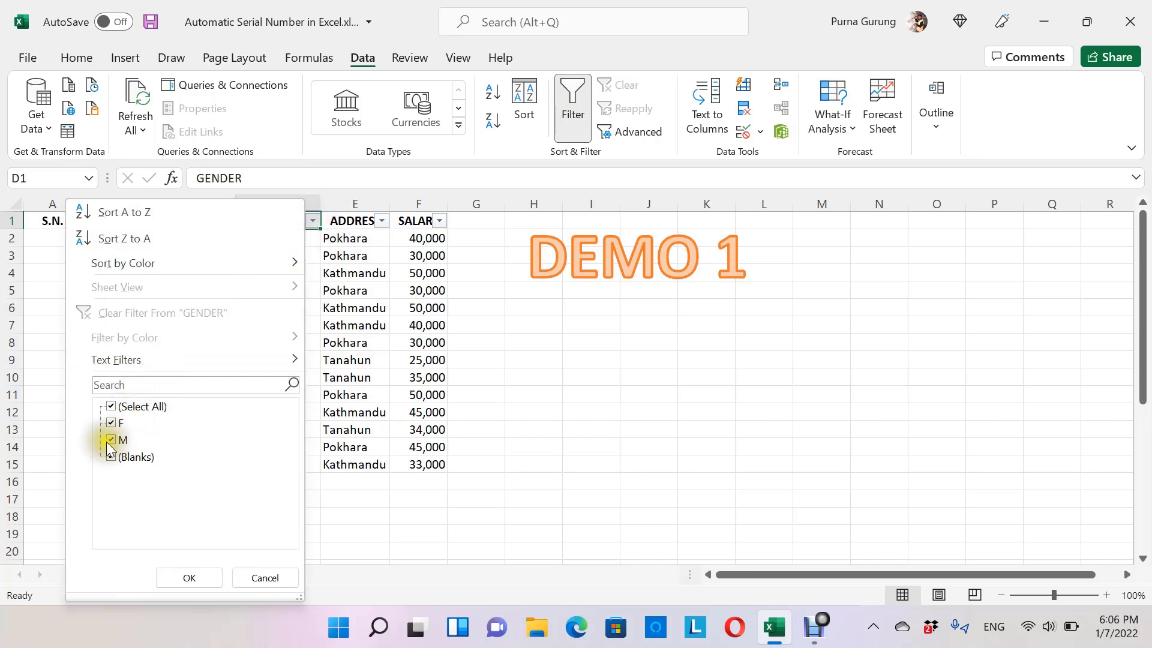
left_click(111, 422)
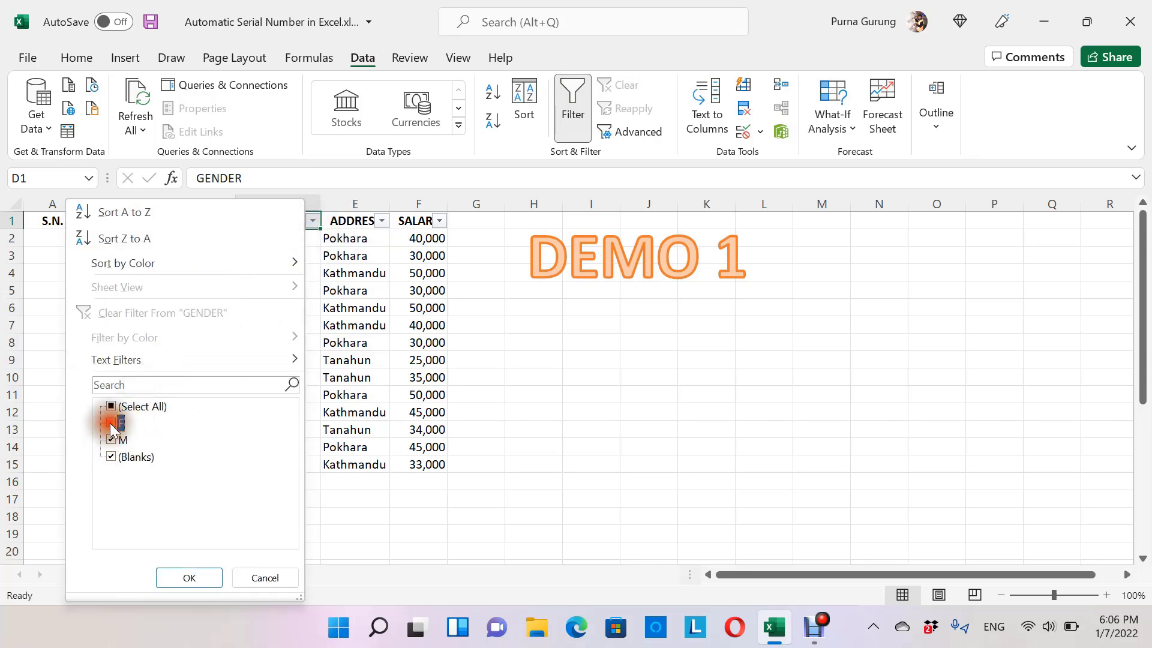
left_click(196, 582)
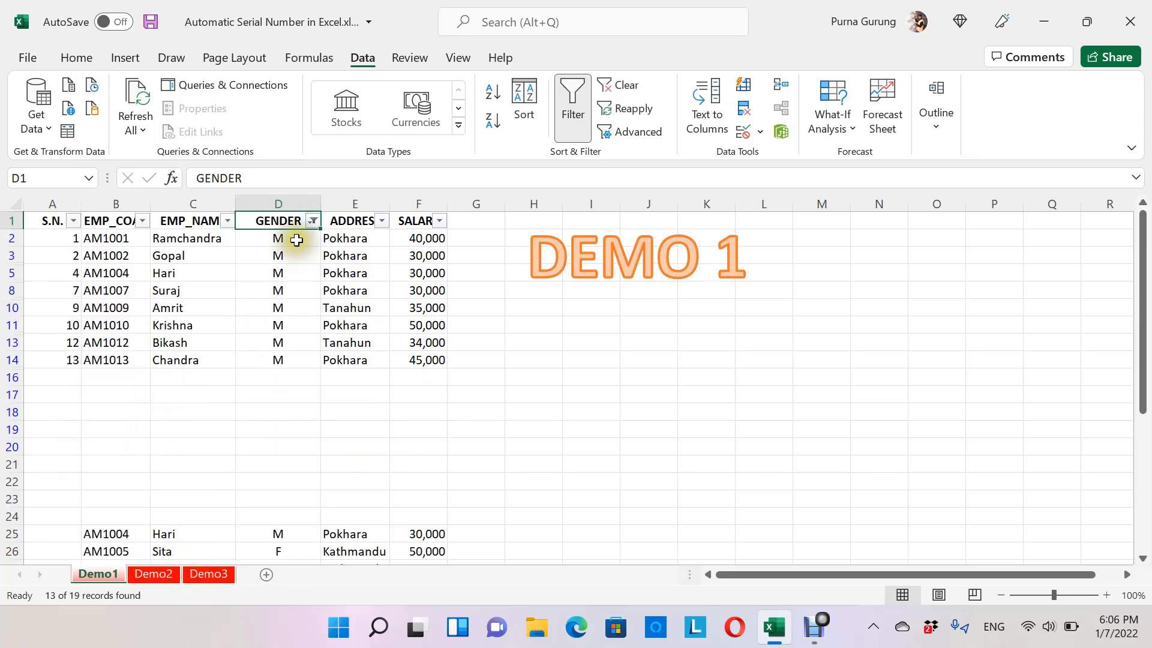
Inspect the visible S.N. cells, which now read 1, 2, 4, 7, 9, 10, 12, 13.
left_click_drag(297, 240, 302, 358)
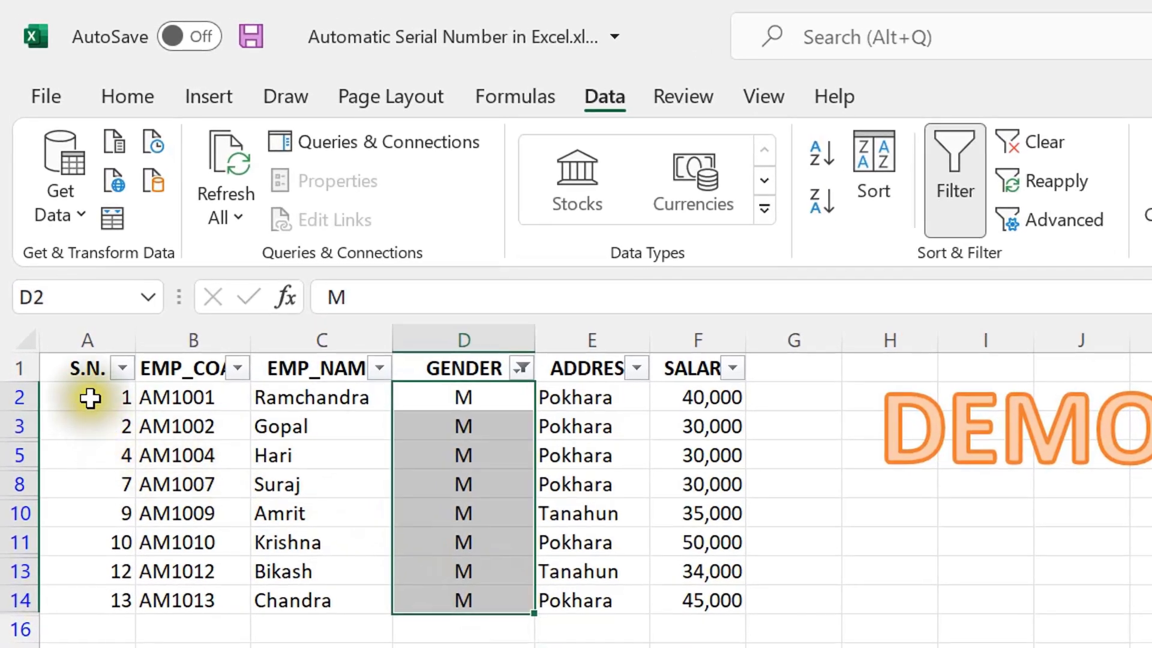
left_click_drag(90, 398, 93, 474)
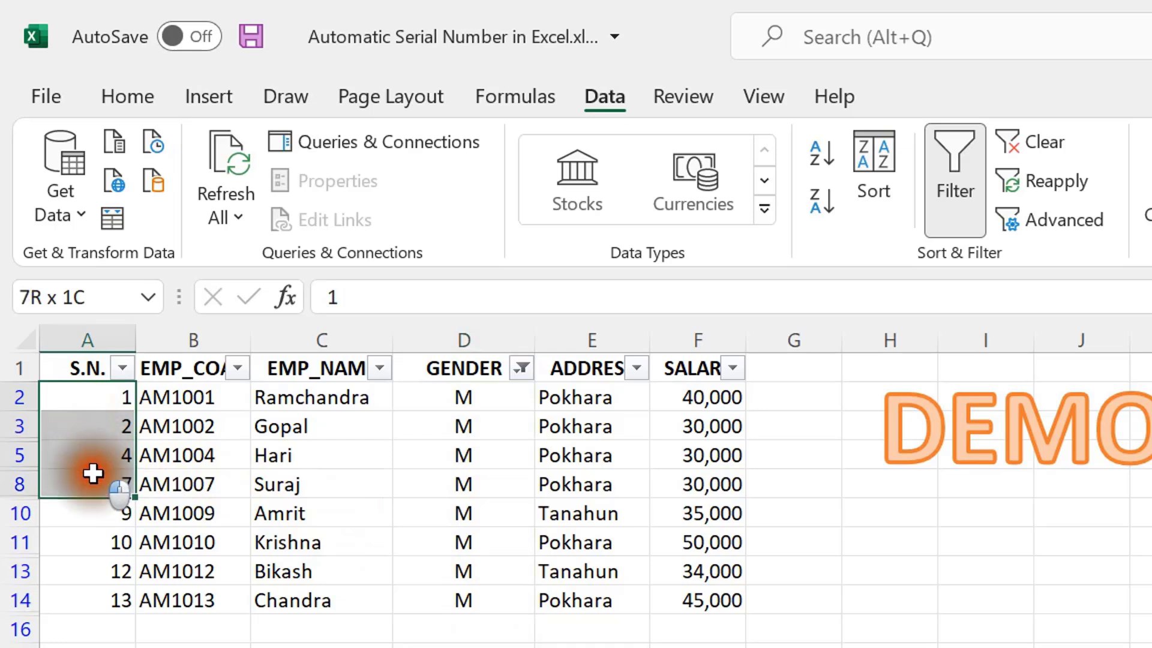
left_click_drag(93, 473, 93, 590)
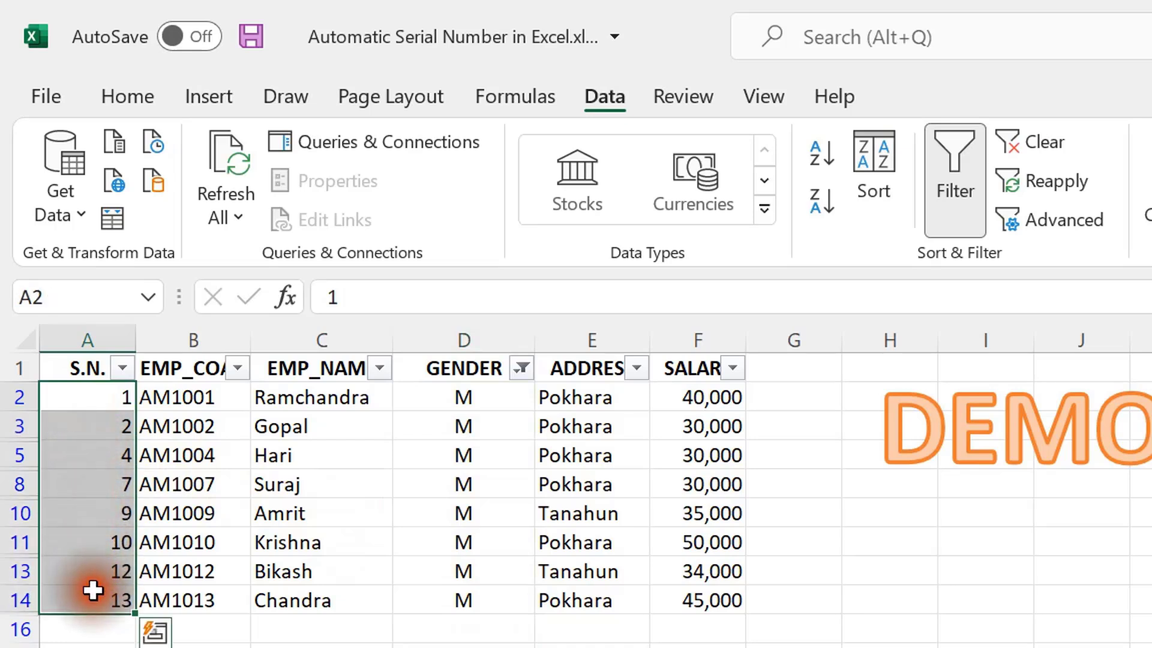
left_click(112, 398)
left_click(110, 425)
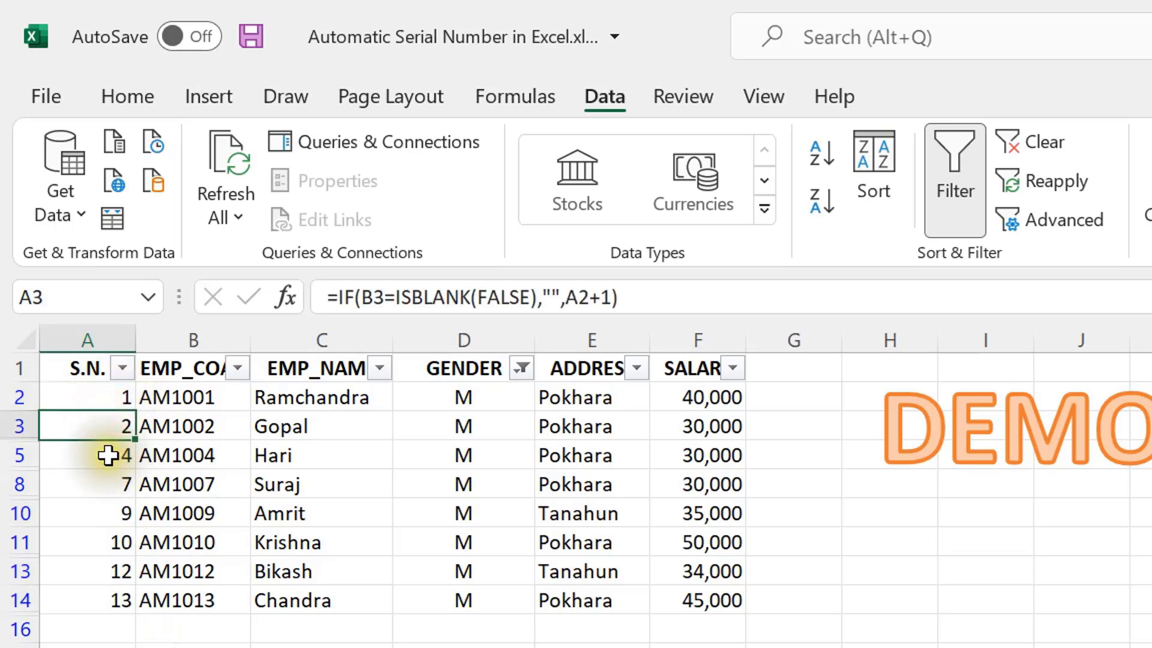
left_click(108, 455)
left_click(106, 484)
left_click(107, 513)
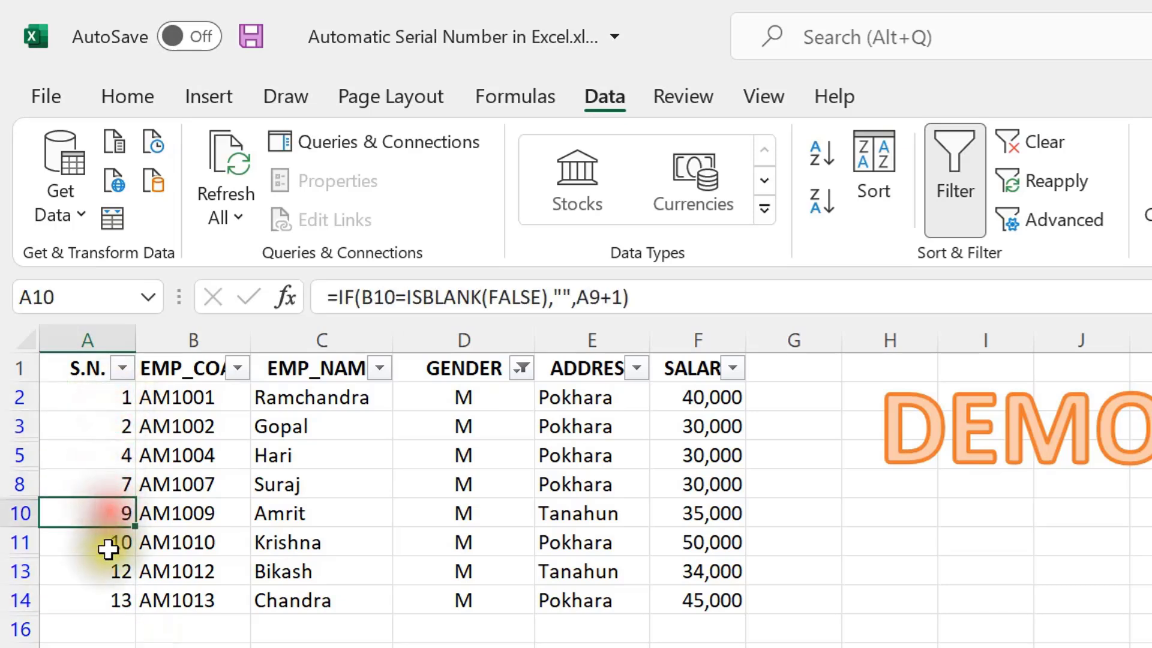
left_click(107, 542)
left_click(106, 602)
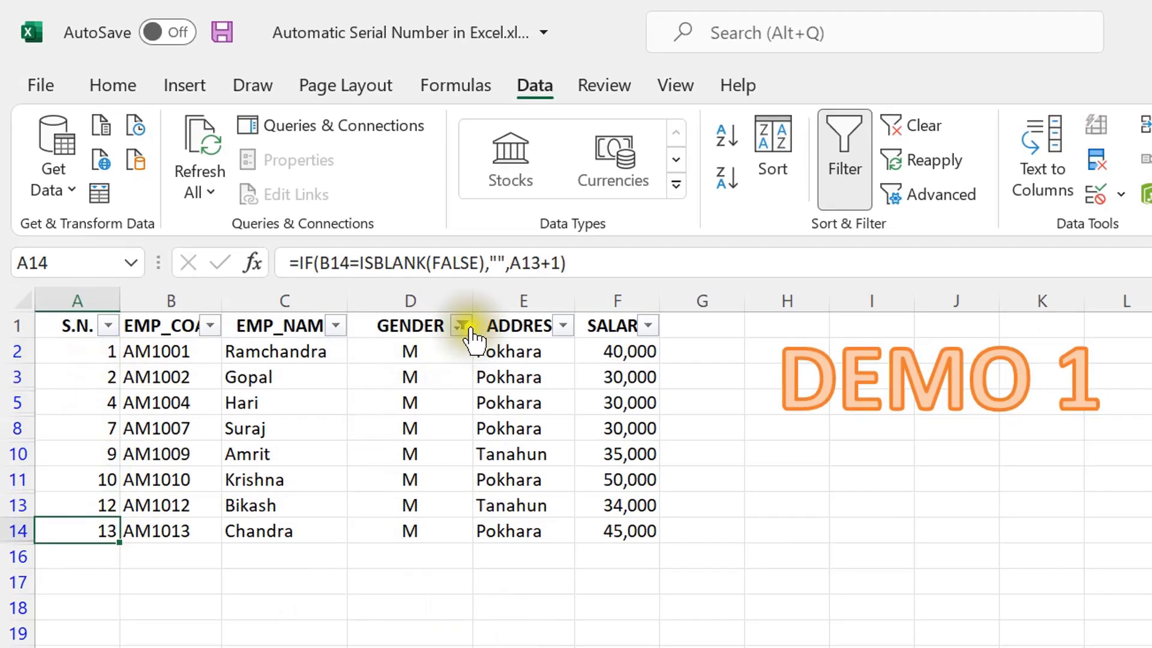
Filter GENDER to F rows, check their serial numbers, then clear the GENDER filter.
left_click(521, 368)
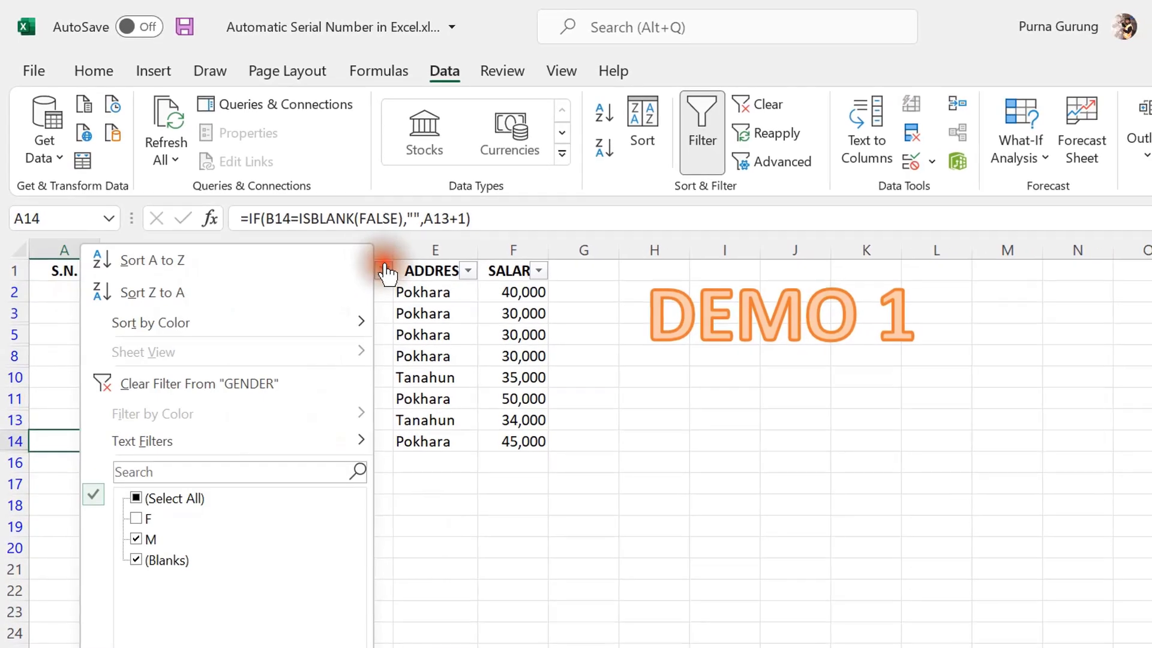
left_click(135, 517)
key("Return")
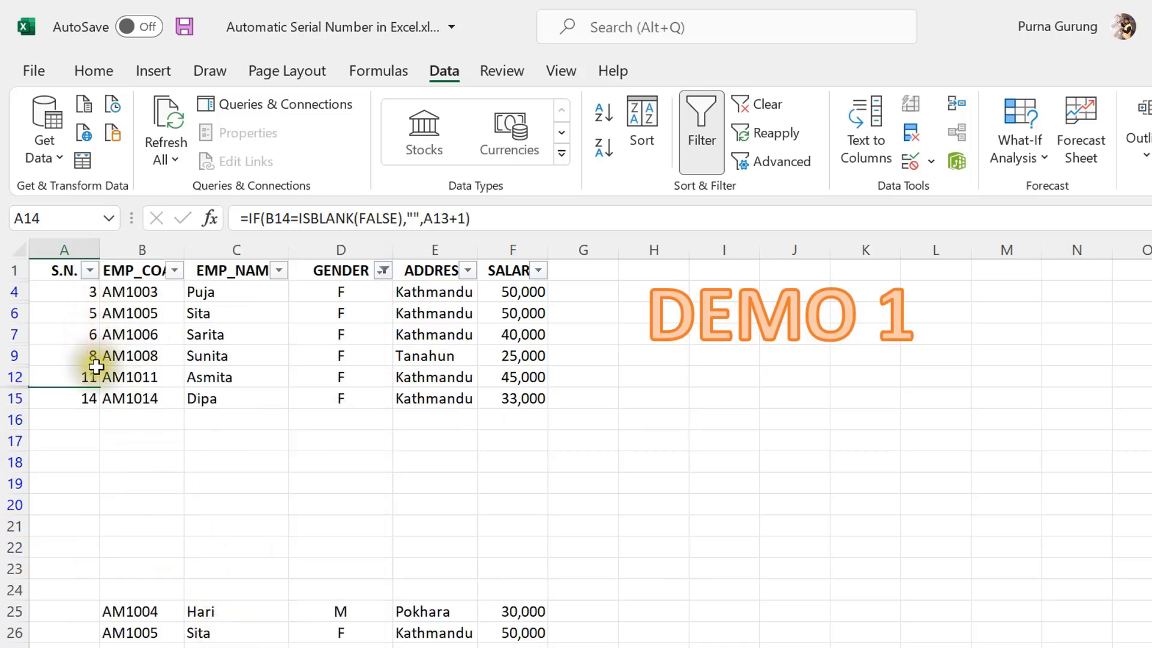
left_click_drag(70, 293, 77, 402)
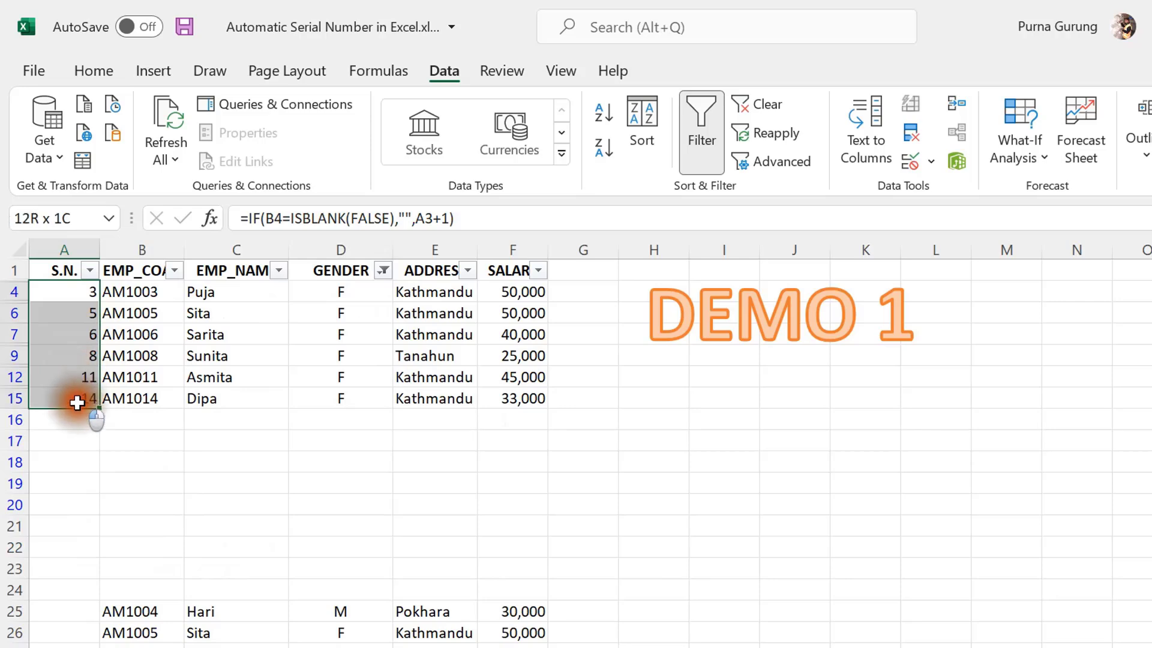
left_click(382, 270)
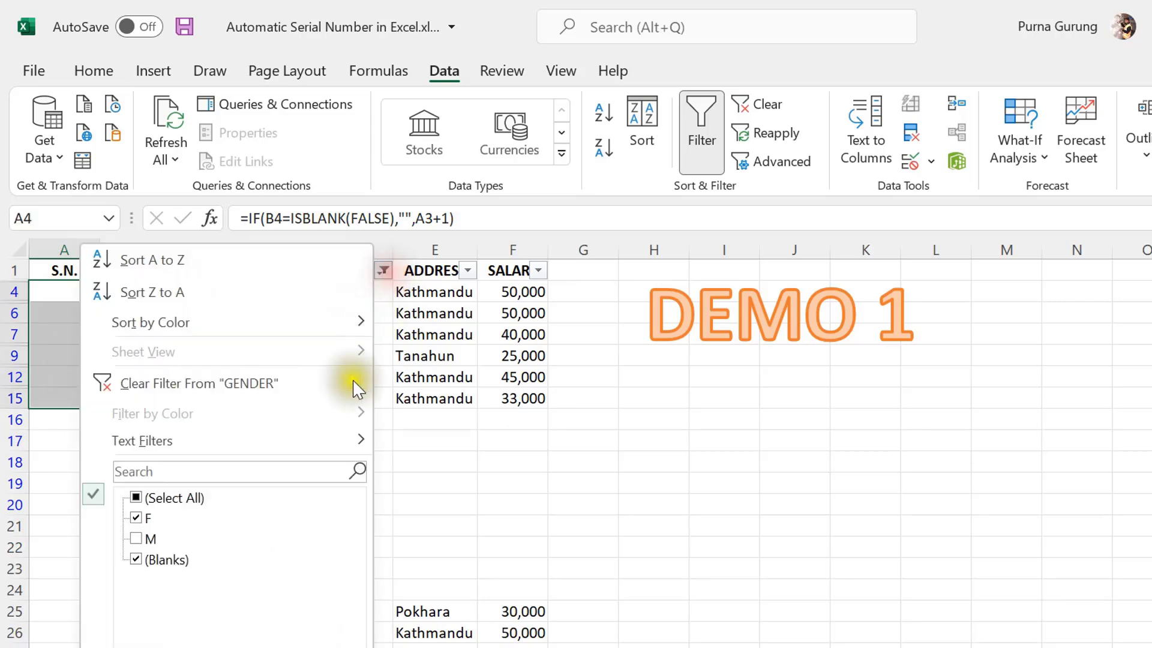
left_click(210, 383)
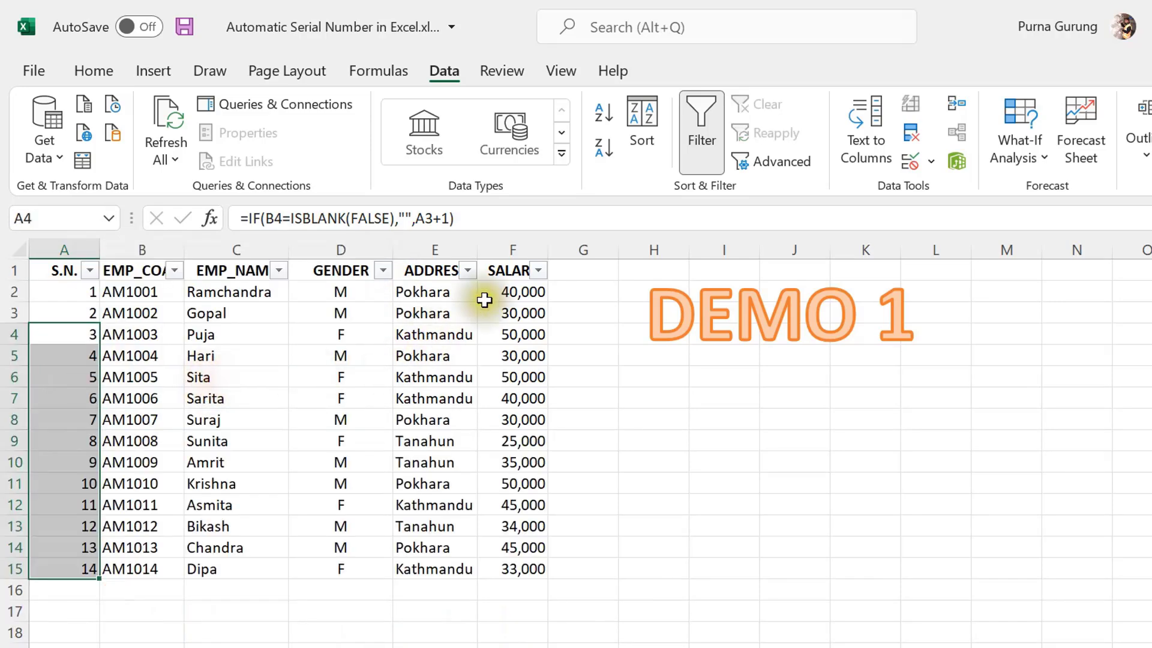
Filter ADDRESS to Pokhara only, inspect the rows, then clear the ADDRESS filter.
left_click(466, 271)
left_click(220, 518)
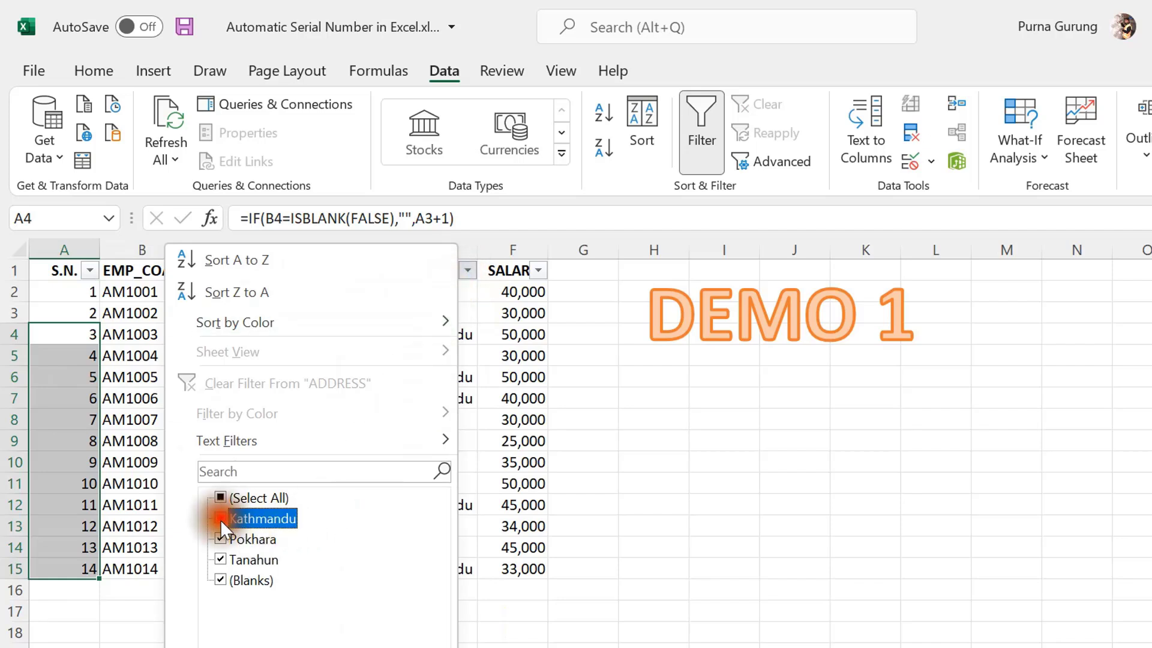
left_click(220, 559)
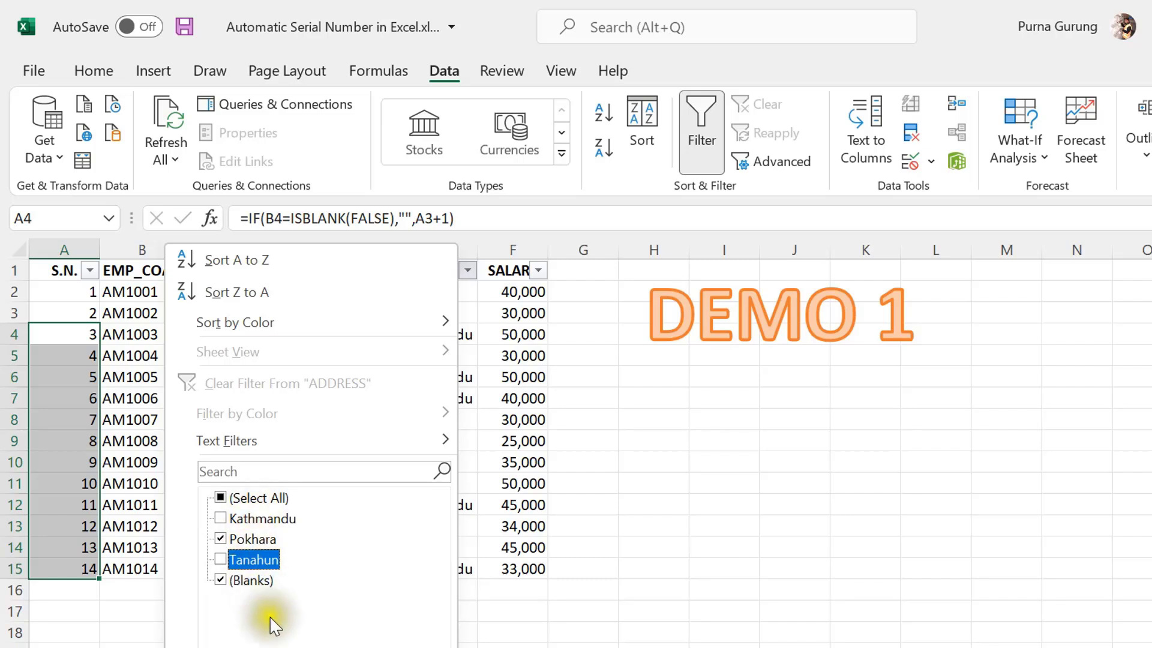
key("Return")
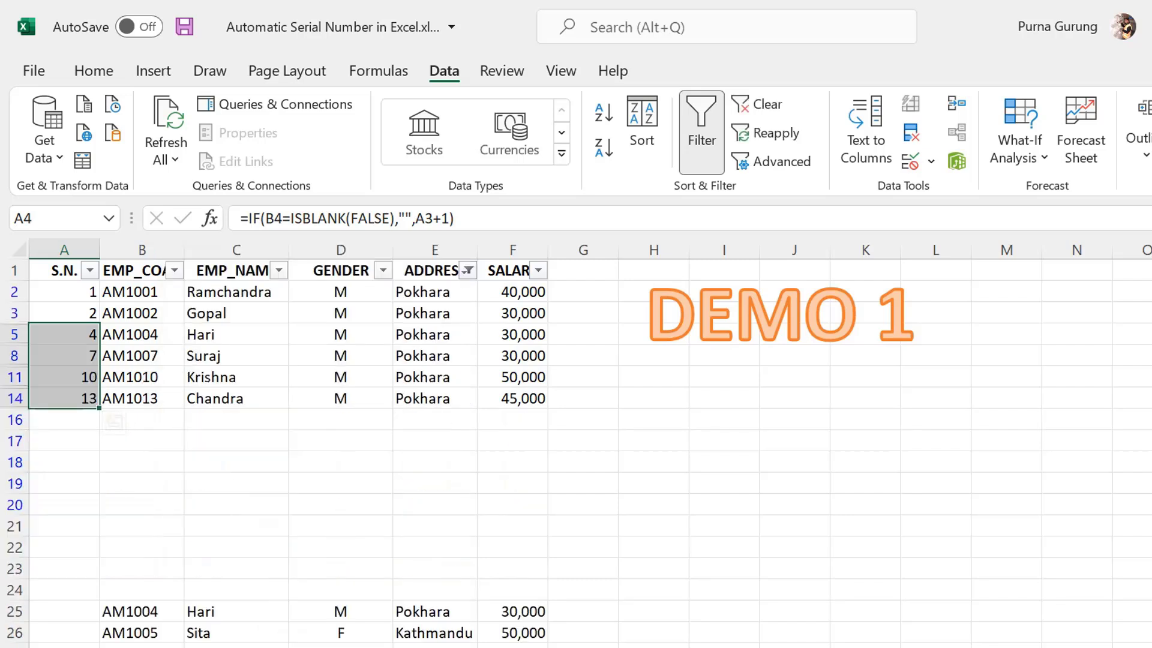
left_click(166, 421)
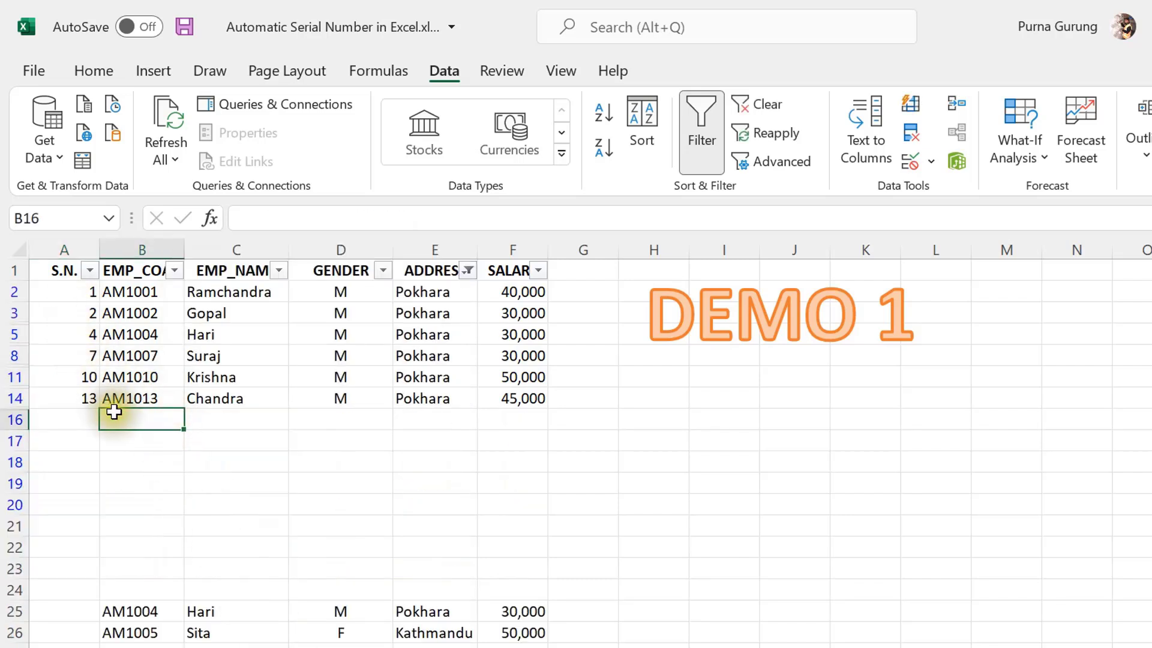
left_click(231, 398)
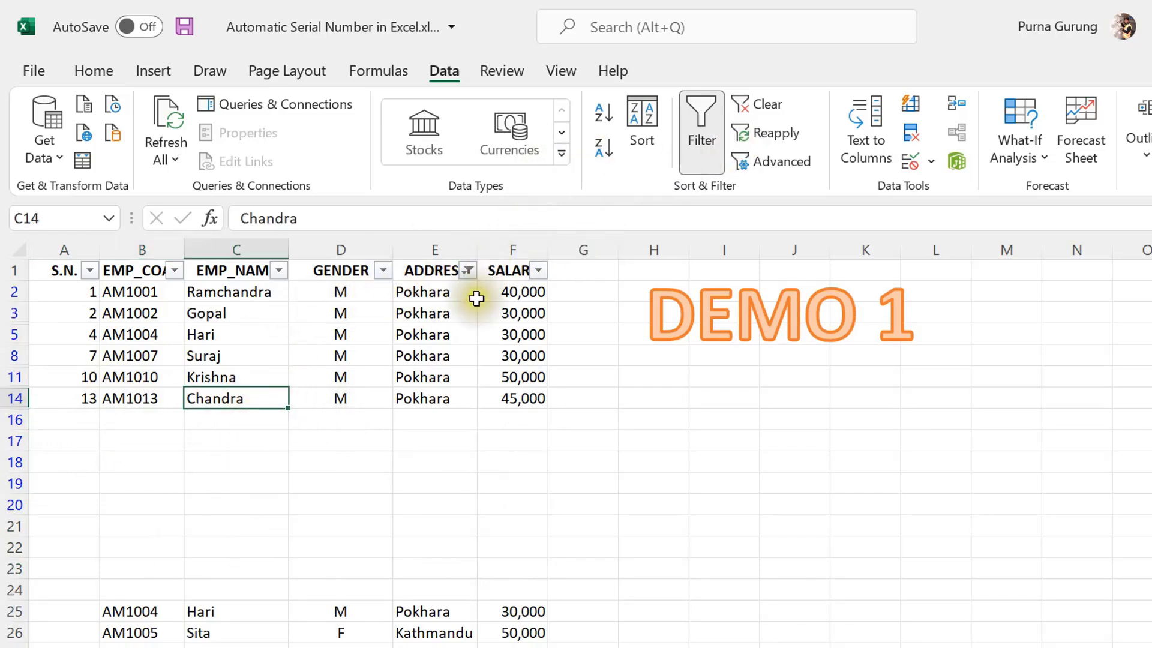
left_click(469, 270)
left_click(335, 384)
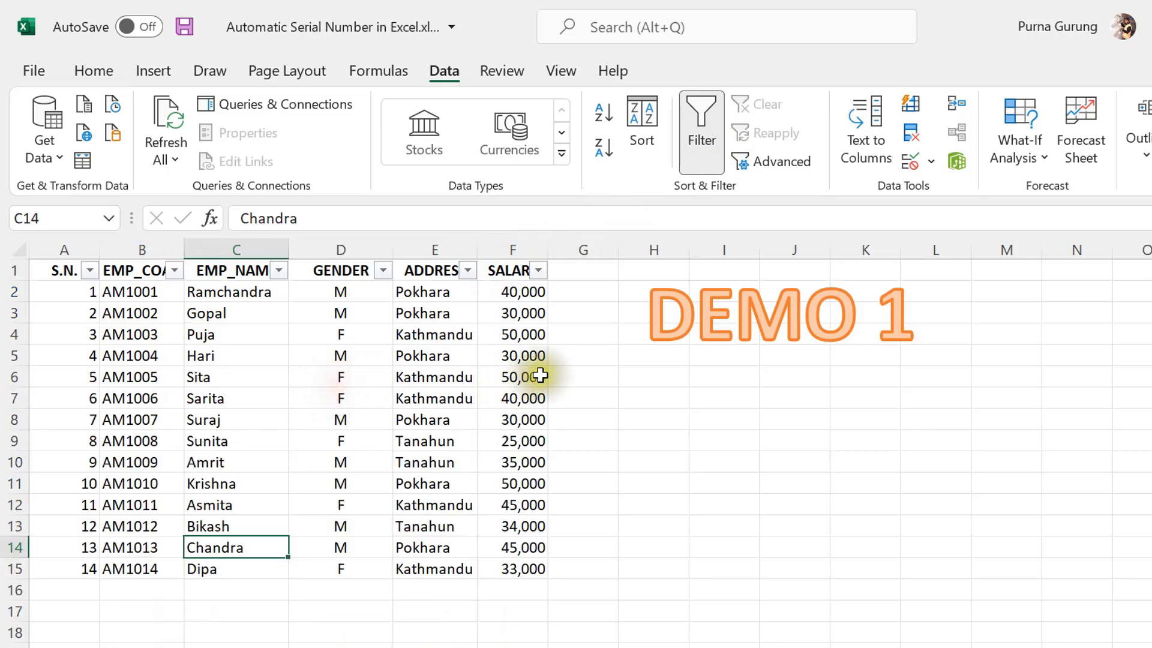
left_click(657, 504)
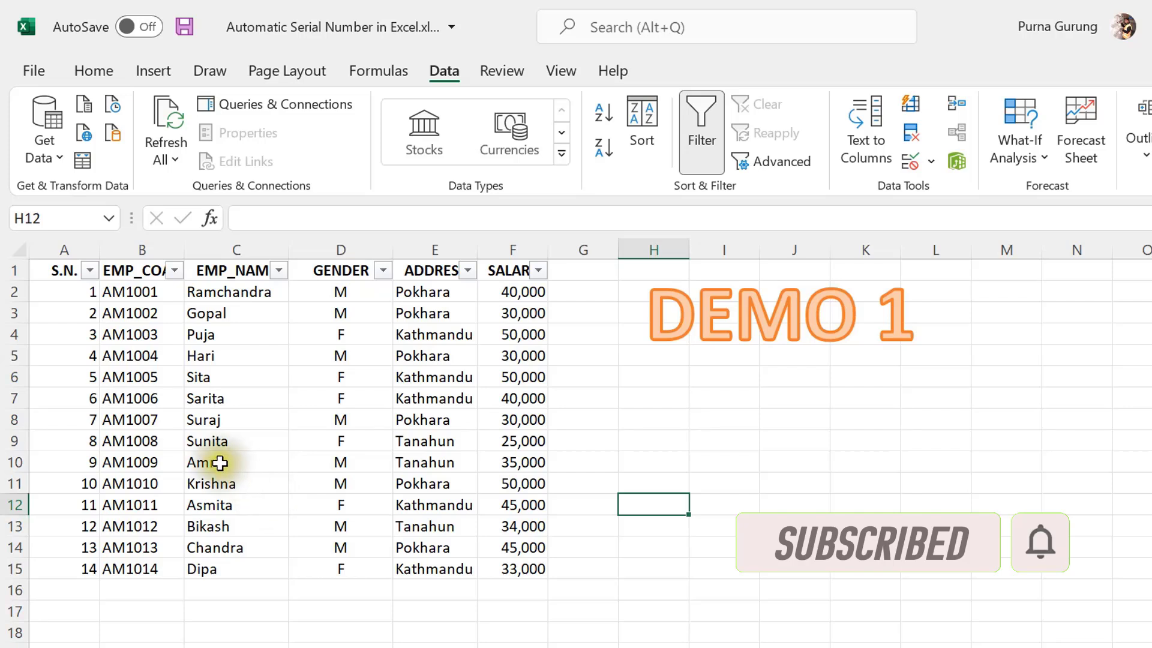
left_click(128, 354)
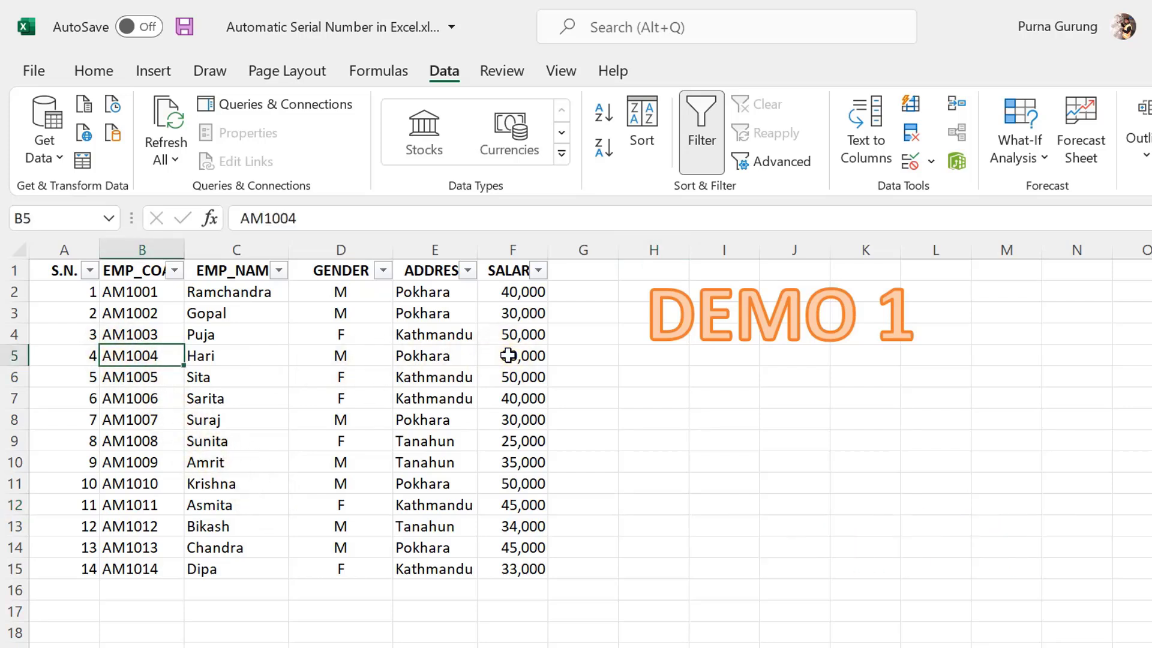
key("Delete")
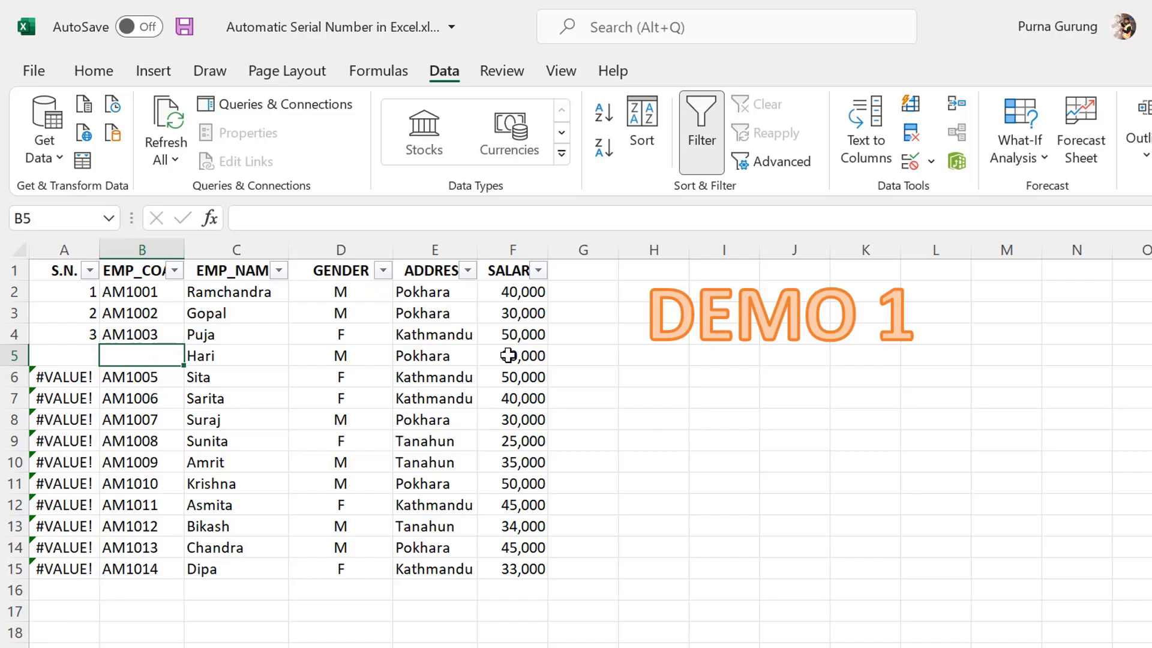
left_click_drag(60, 377, 73, 570)
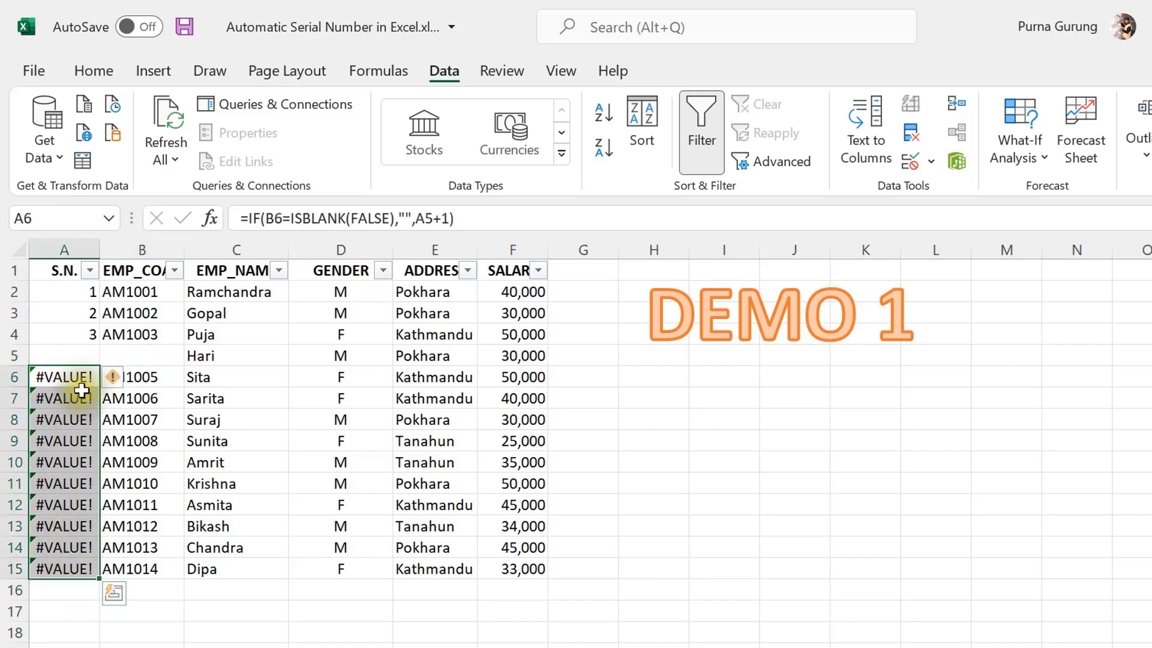
left_click(129, 355)
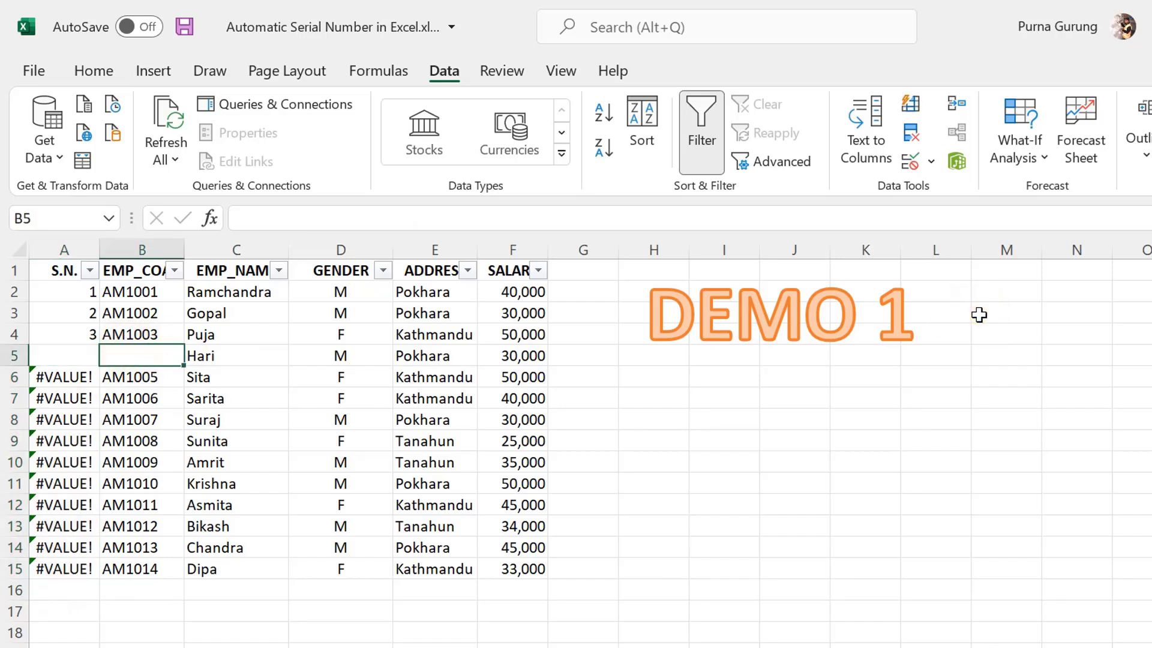
type("AM1004")
key("ctrl+Return")
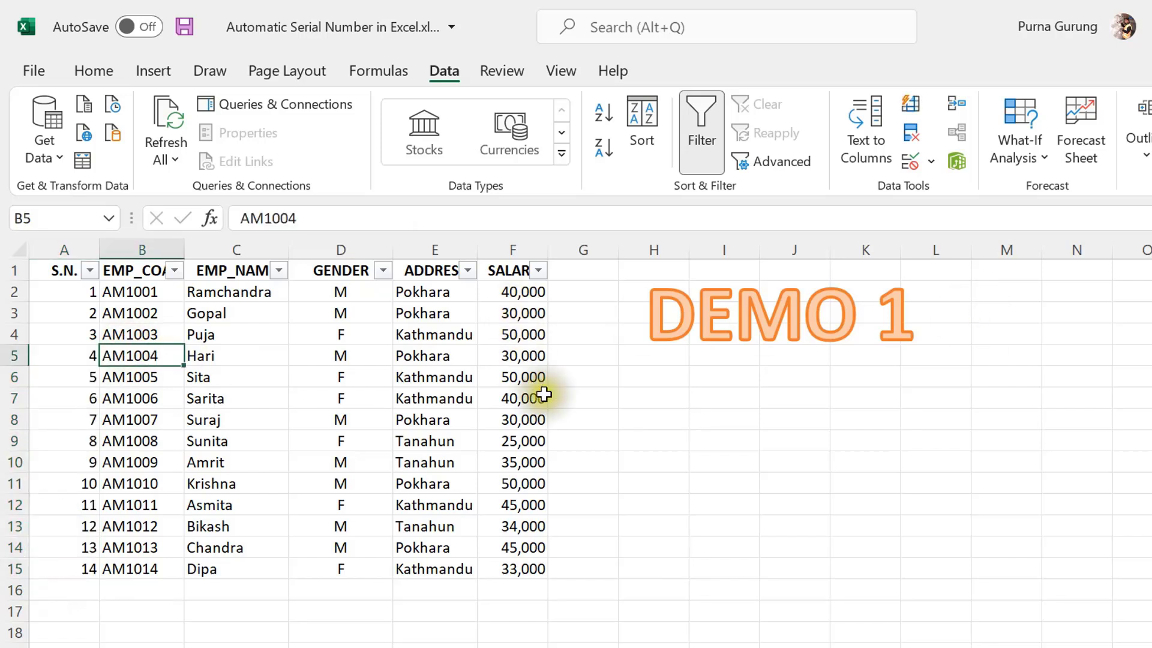
Delete row 5 to see #REF! errors in S.N., then undo with Ctrl+Z.
left_click(10, 358)
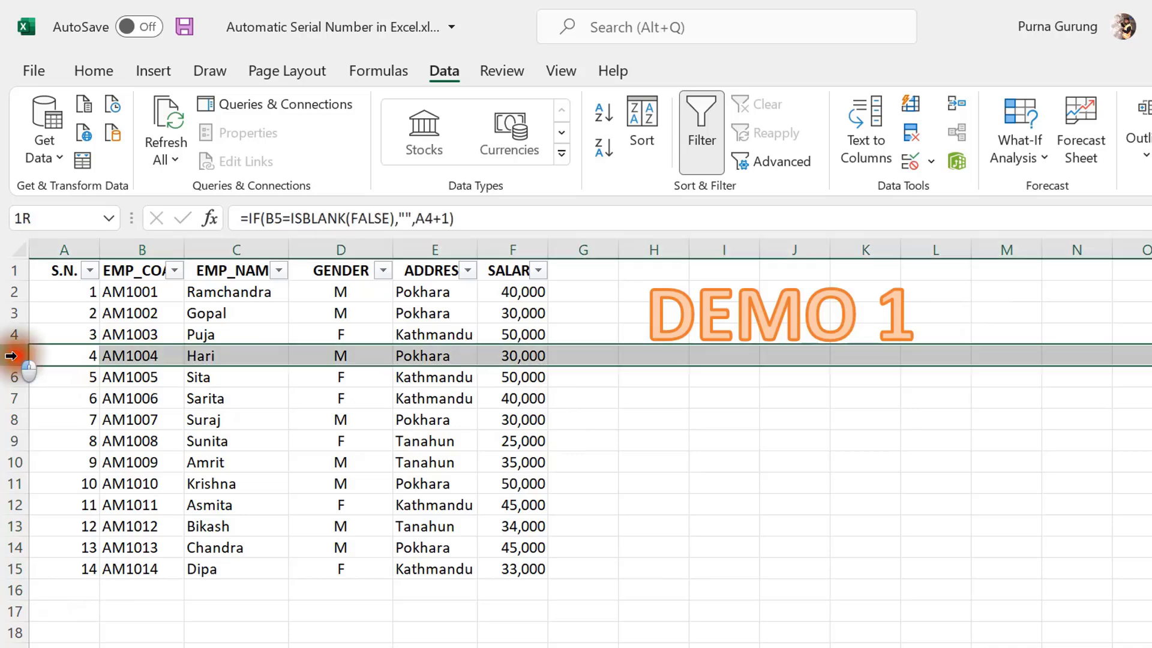
right_click(11, 357)
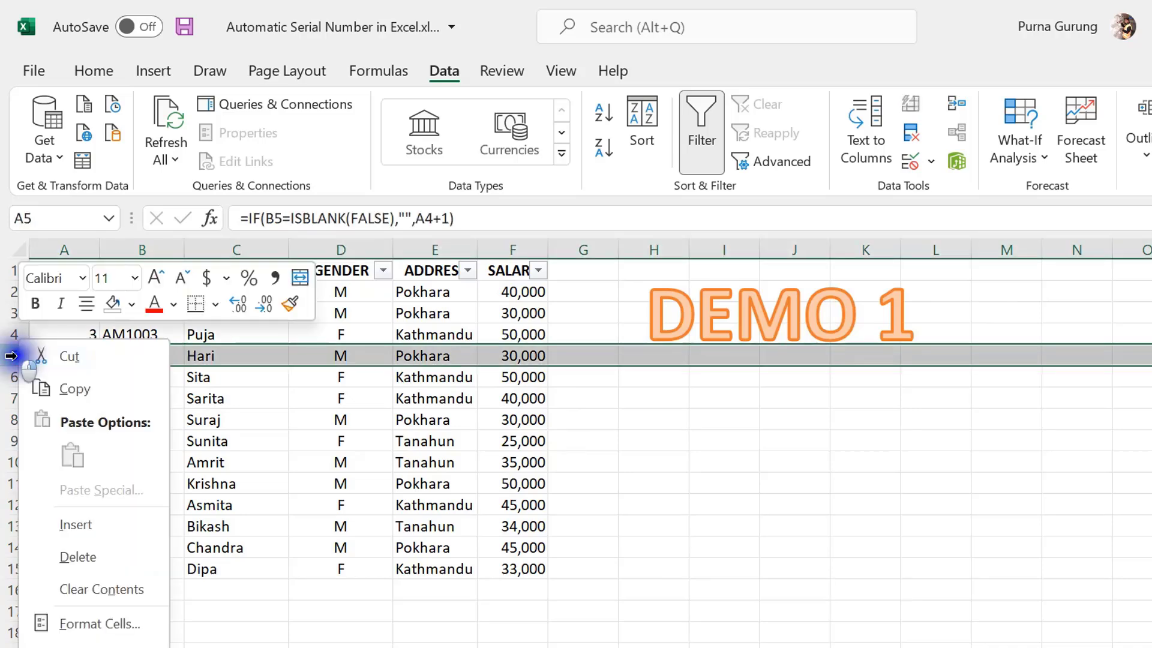
left_click(93, 556)
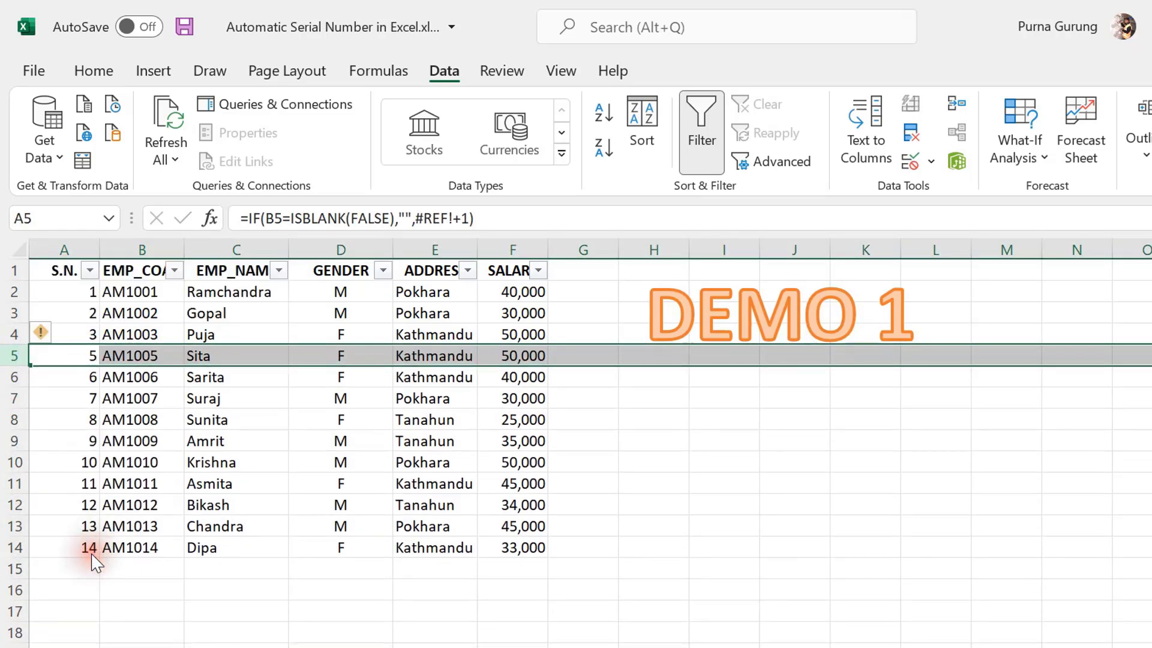
left_click(198, 398)
left_click_drag(98, 355, 68, 547)
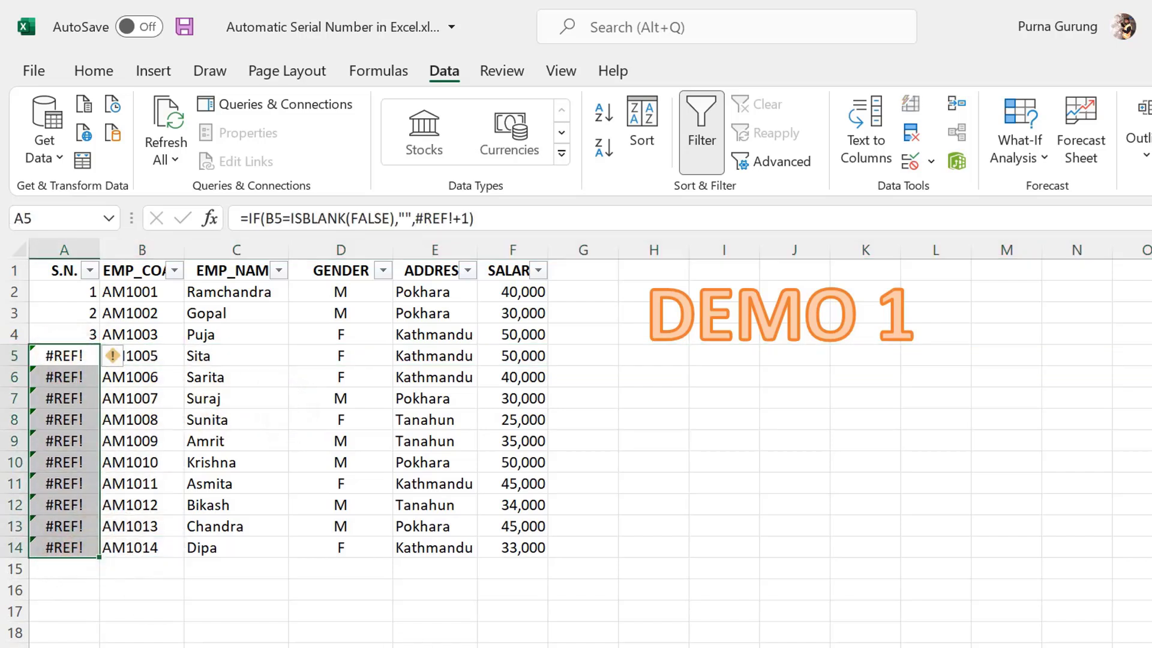
key("ctrl+z")
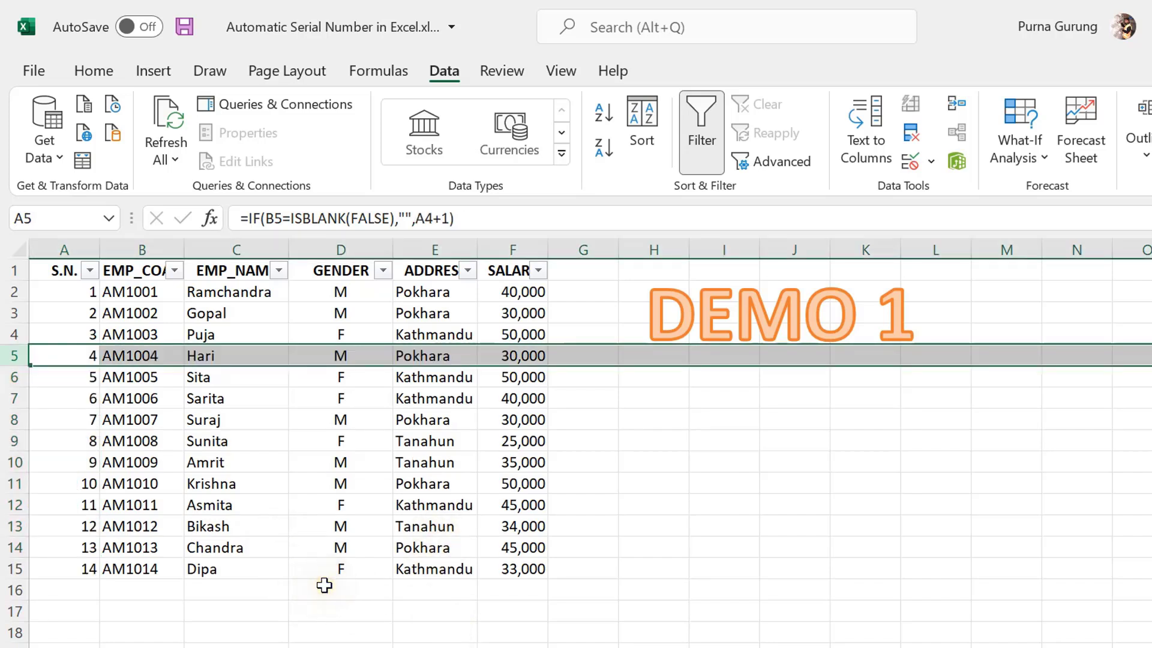
left_click(237, 375)
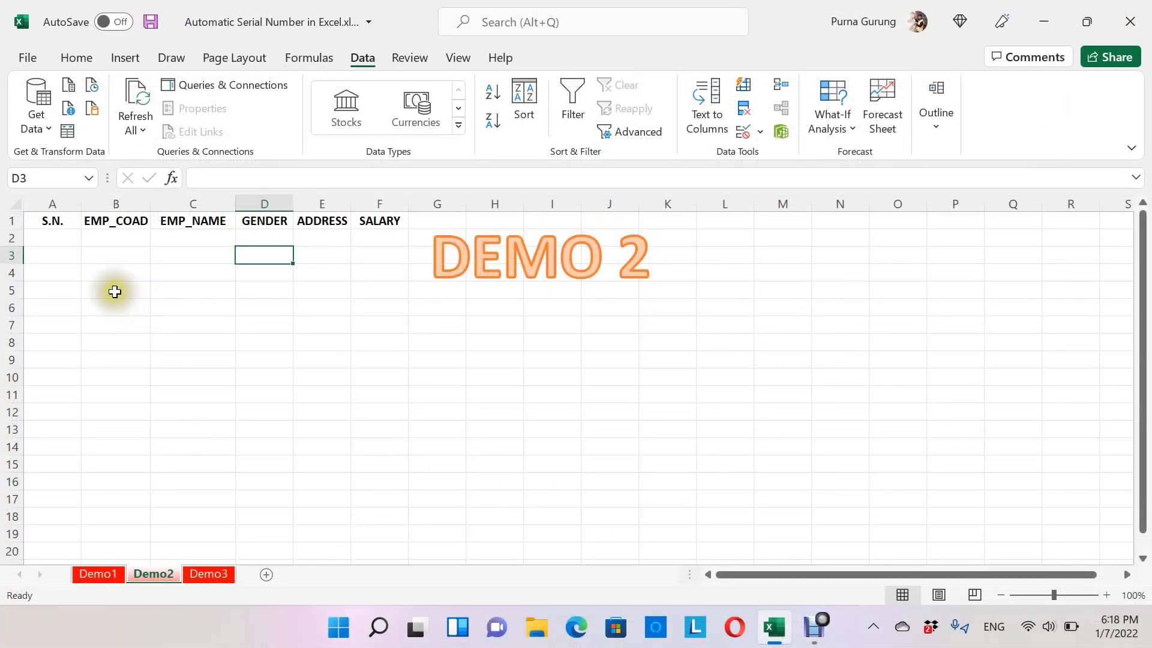
On Demo2, start a SUBTOTAL formula in A2 and browse its function-number list.
mouse_move(48, 221)
left_mouse_down()
mouse_move(165, 210)
mouse_move(390, 220)
left_mouse_up()
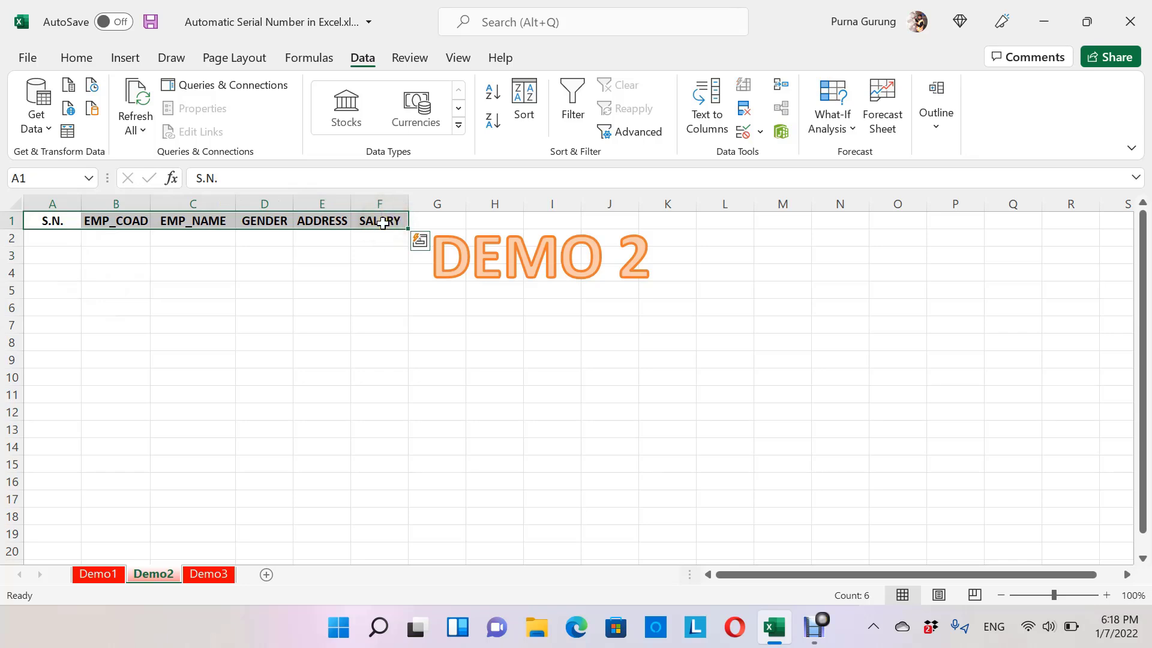
left_click(37, 239)
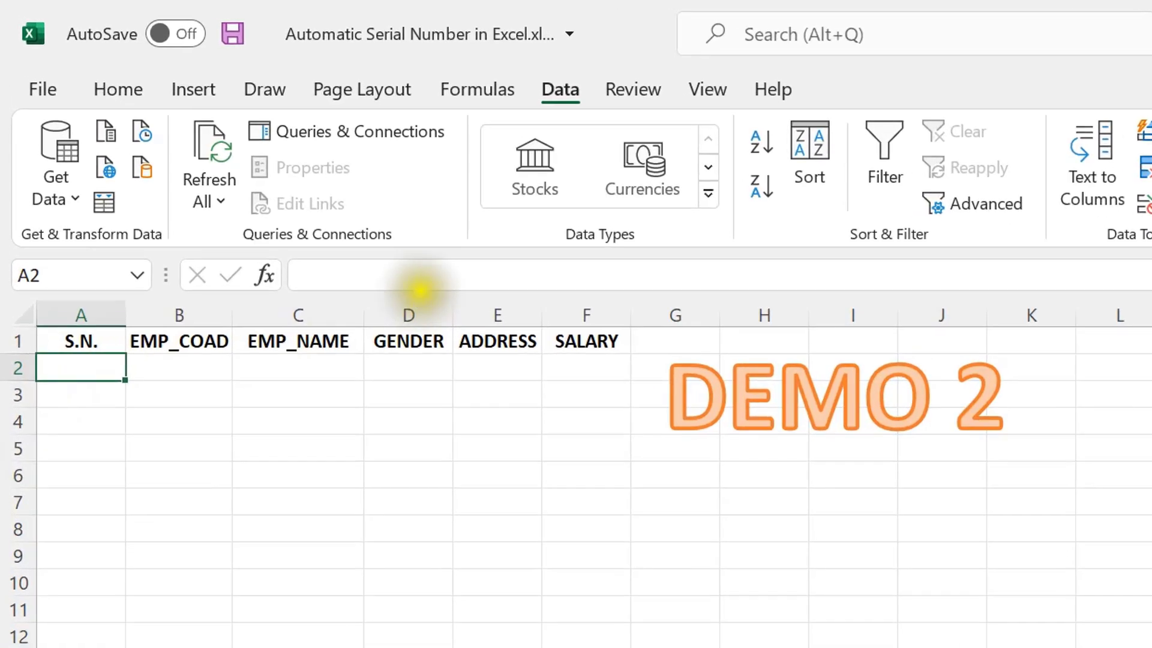
left_click(276, 178)
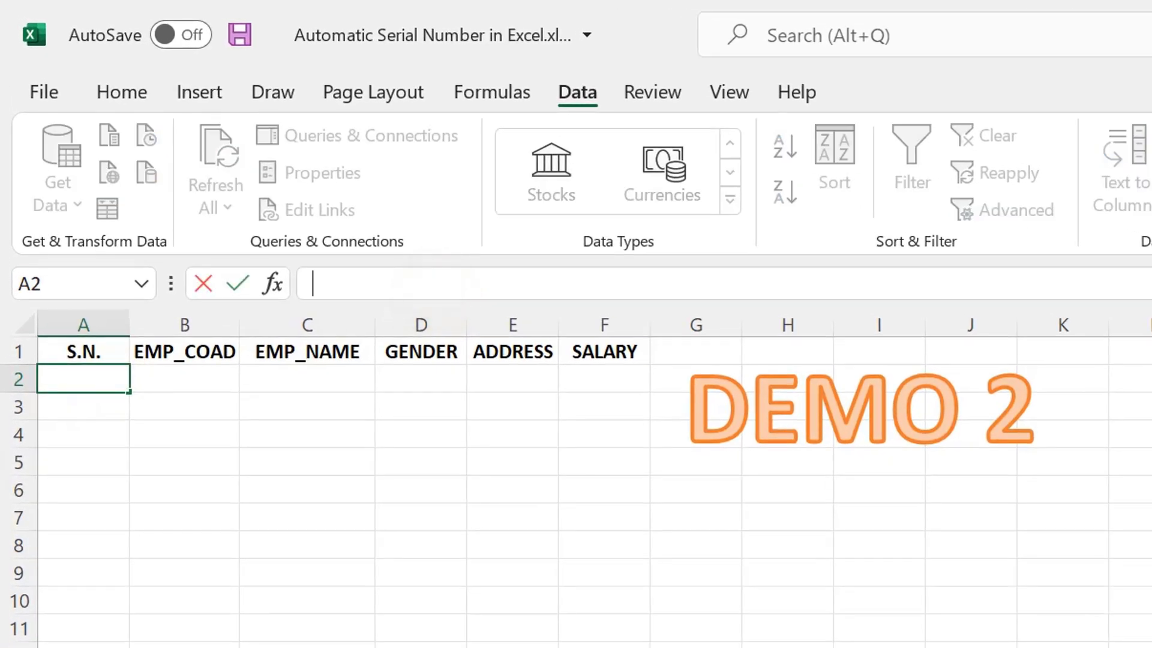
type("=su")
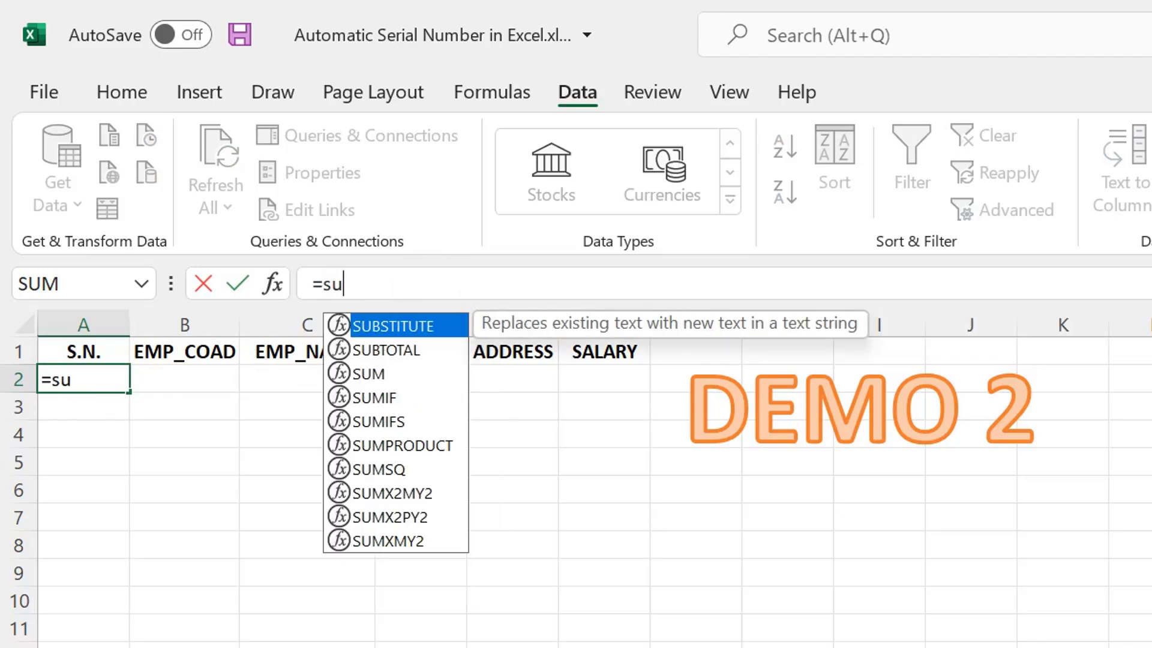
type("bto")
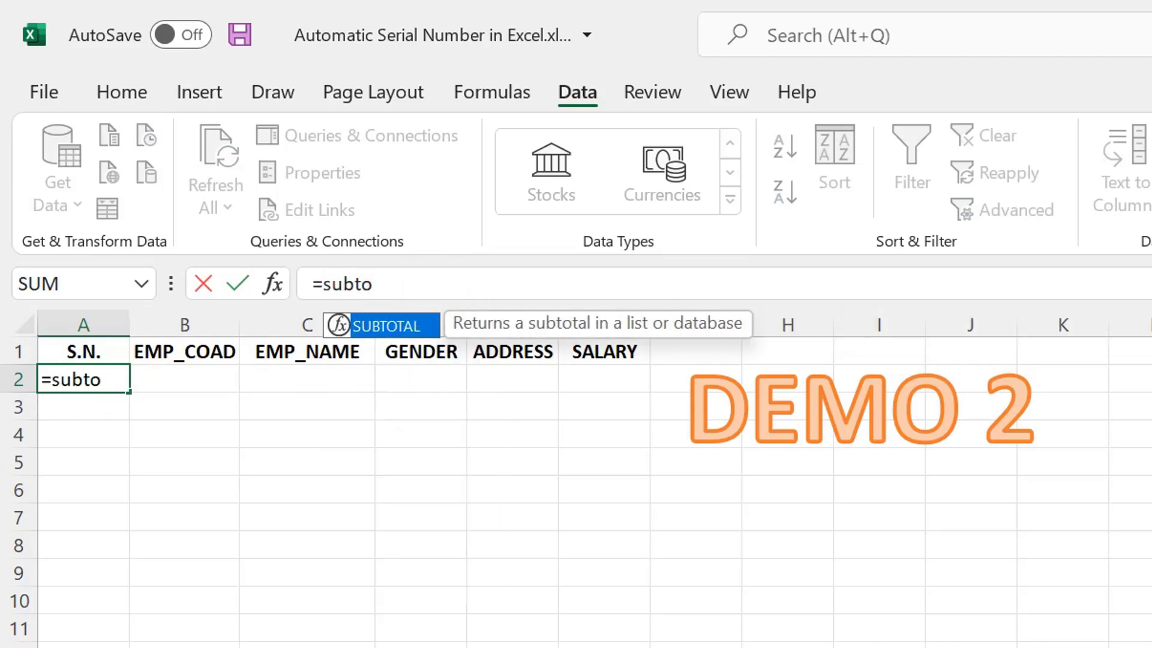
key("Tab")
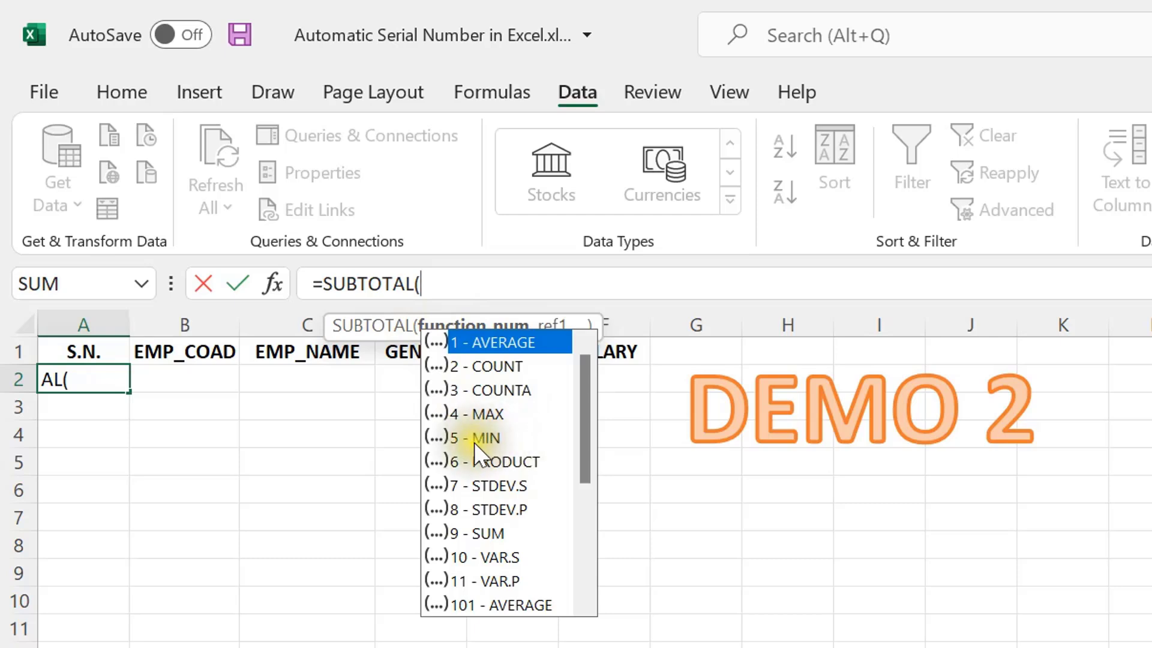
left_click_drag(586, 434, 590, 408)
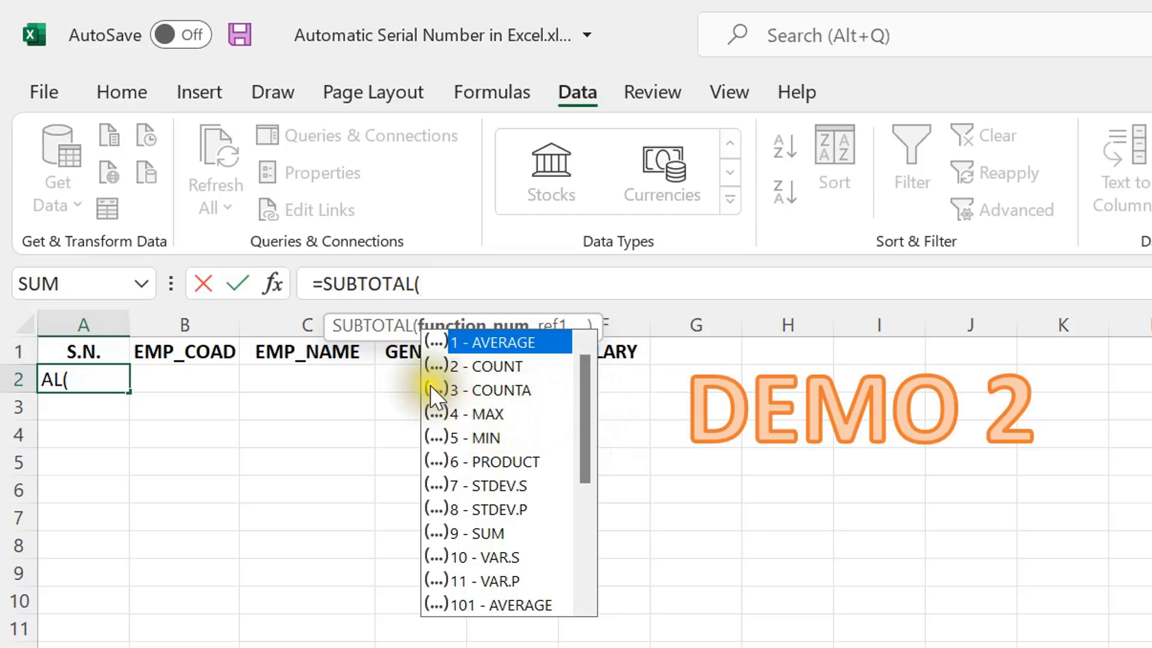
left_click(492, 394)
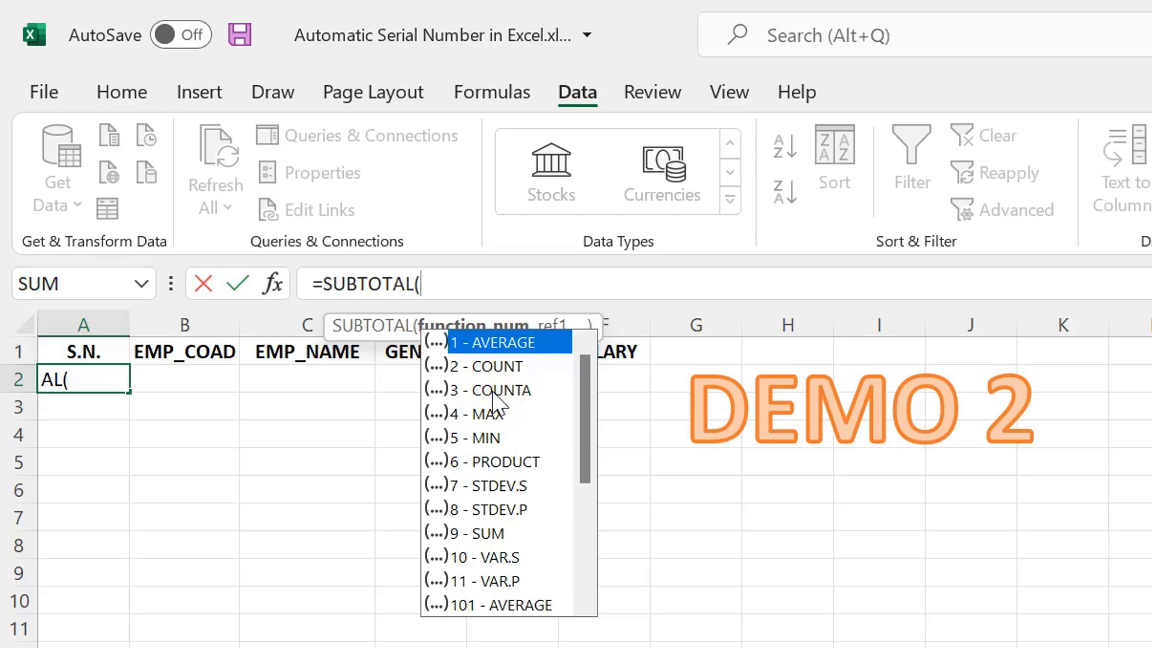
Complete A2 as =SUBTOTAL(3,$B$2:B2), anchoring the range start with F4.
double_click(492, 393)
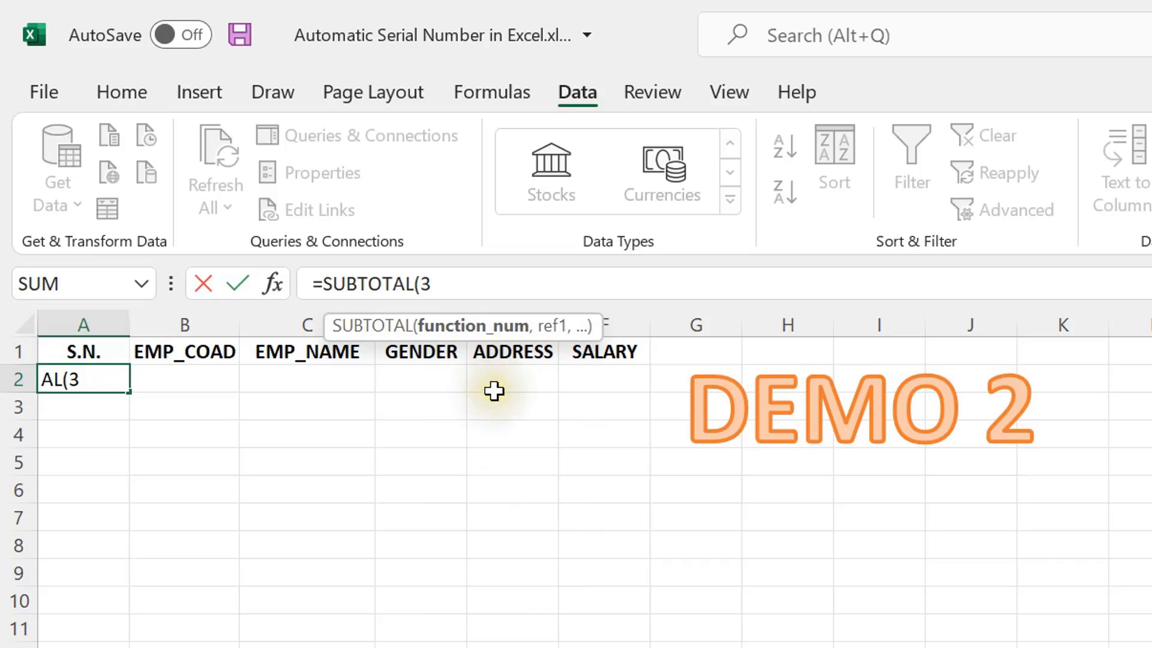
type(",")
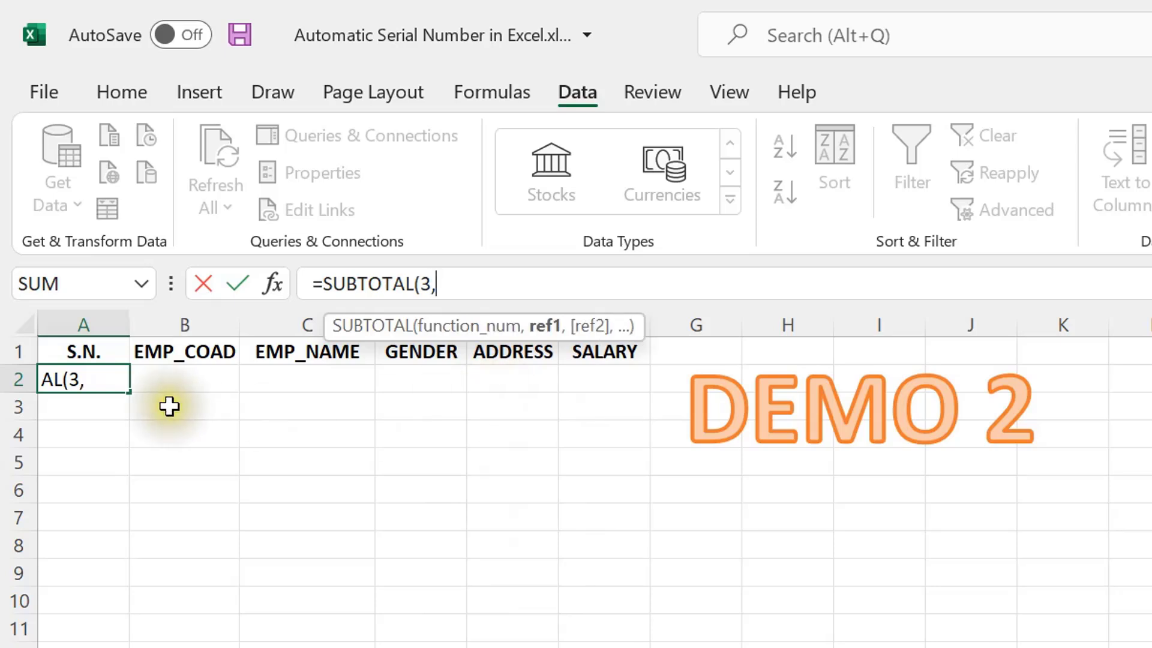
left_click(187, 379)
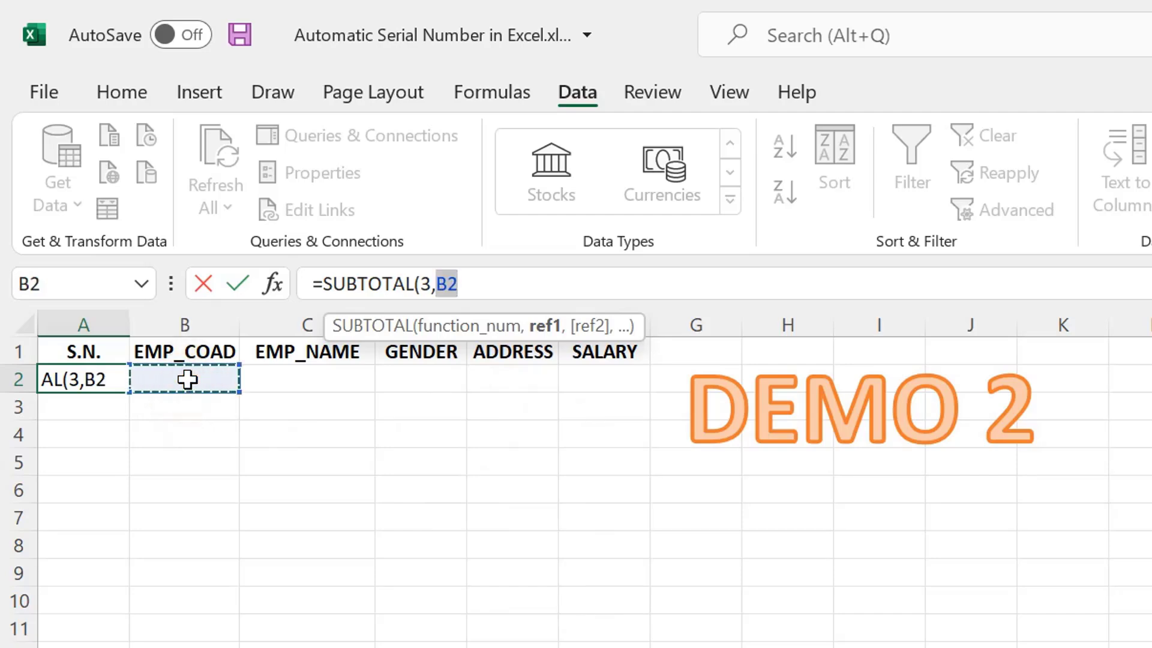
type(":")
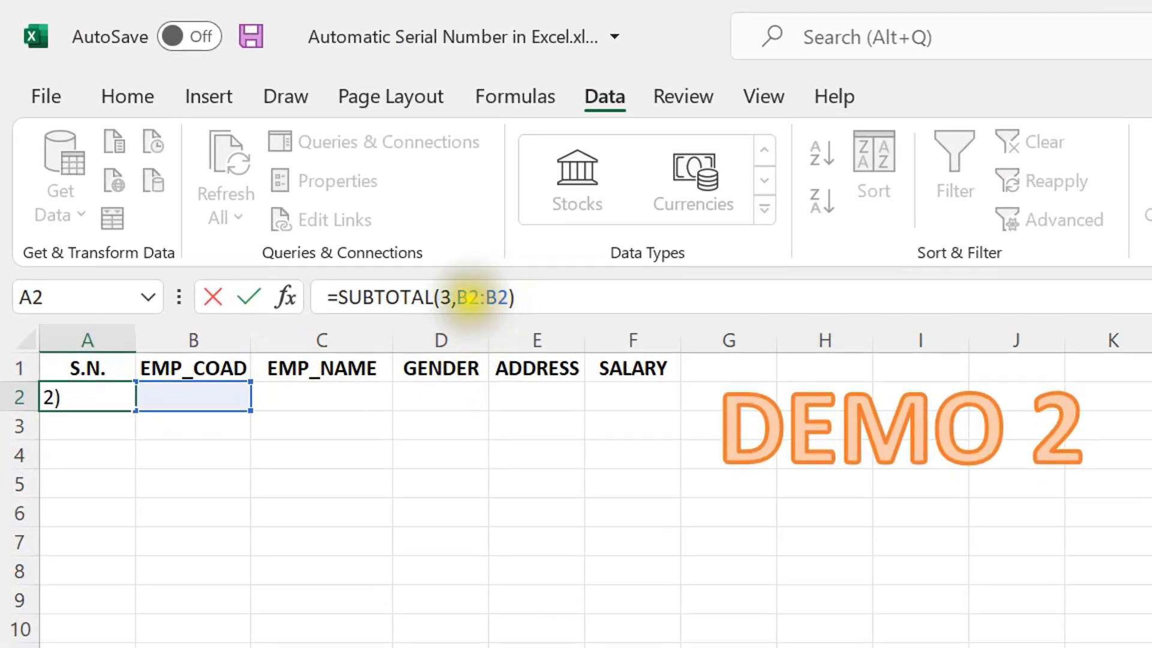
left_click(467, 297)
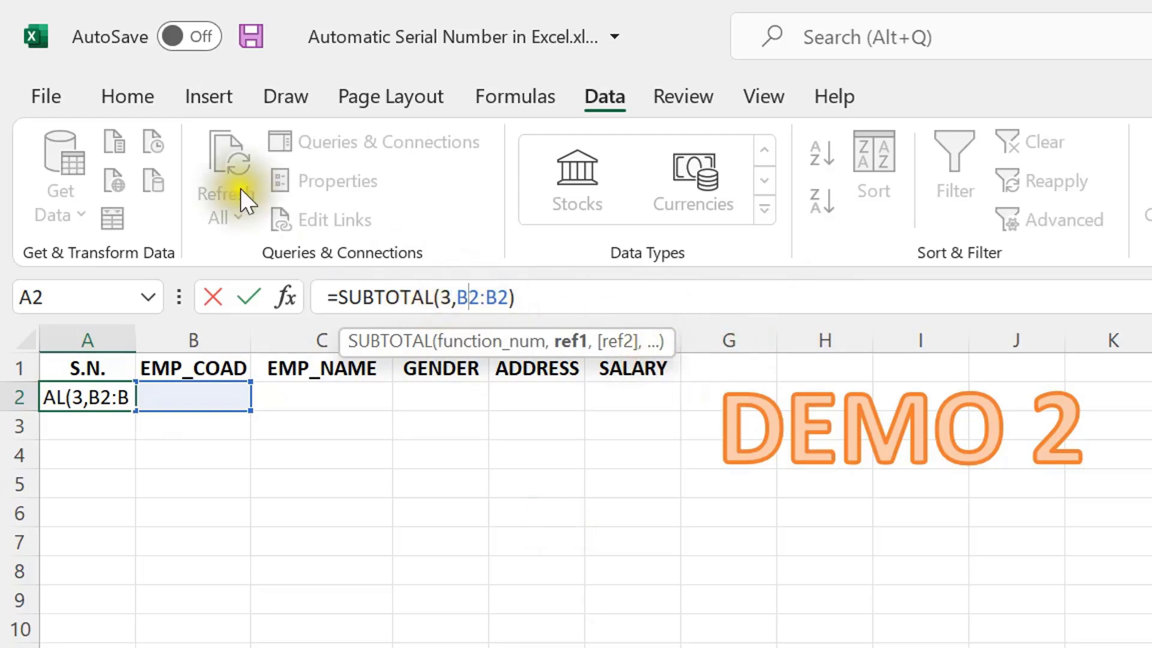
key("F4")
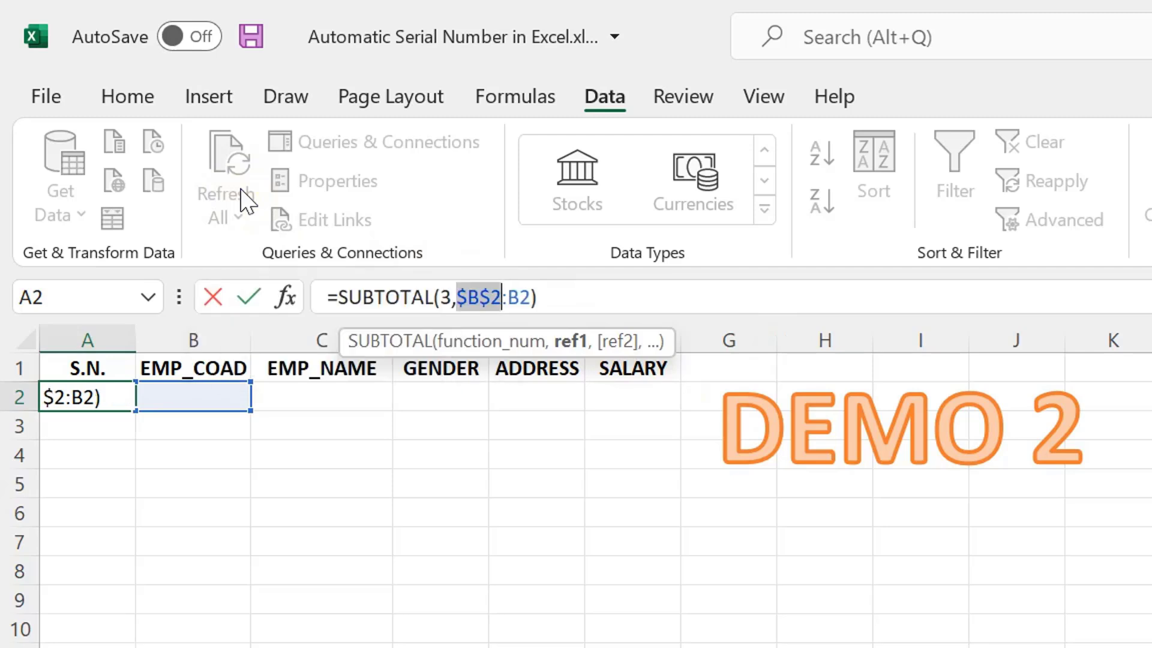
left_click(489, 297)
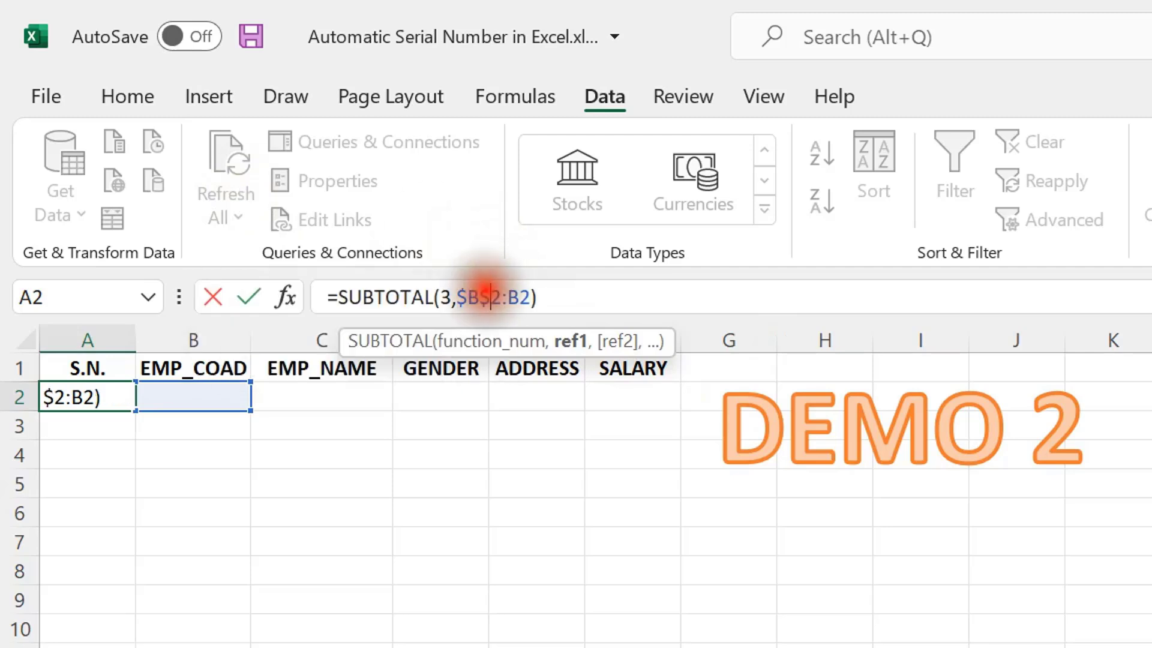
left_click_drag(487, 297, 468, 297)
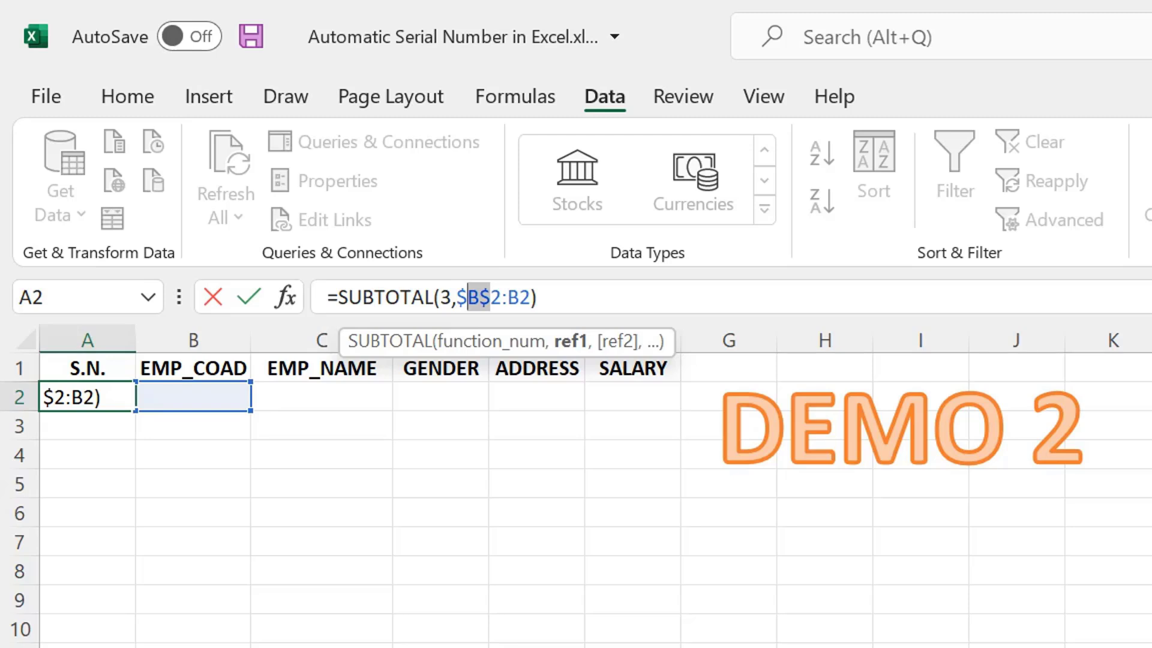
left_click(553, 291)
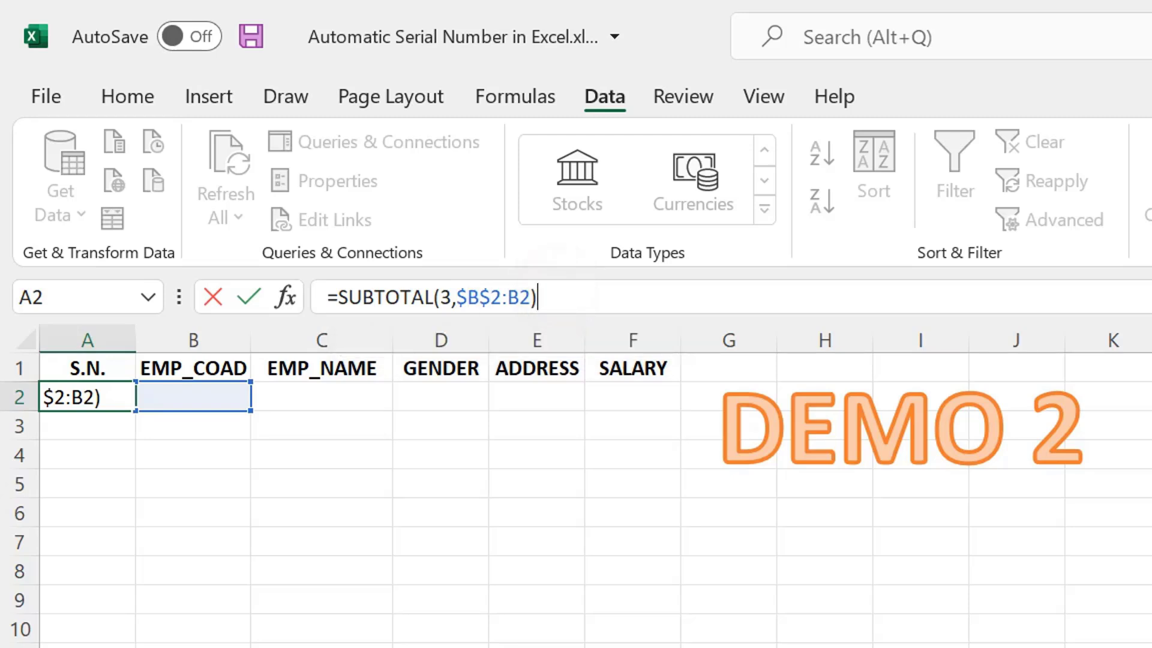
key("Return")
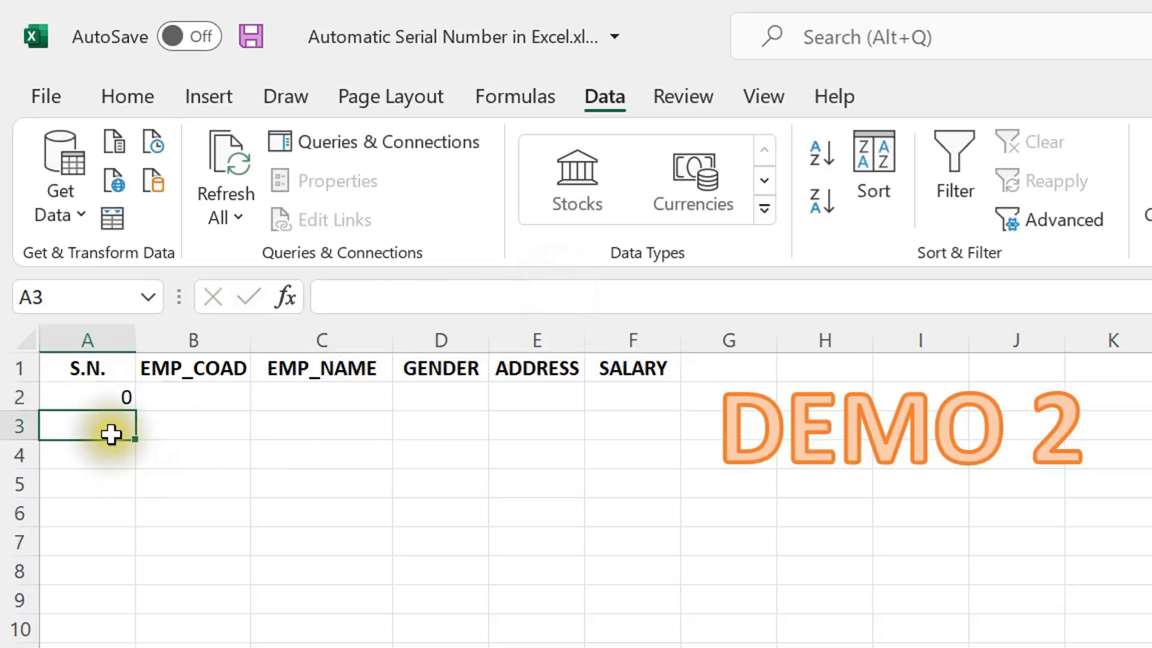
Fill A2's SUBTOTAL down to A13, then enter codes AM1001 and AM1002 in B2:B3.
left_click(120, 399)
left_click_drag(135, 410, 136, 645)
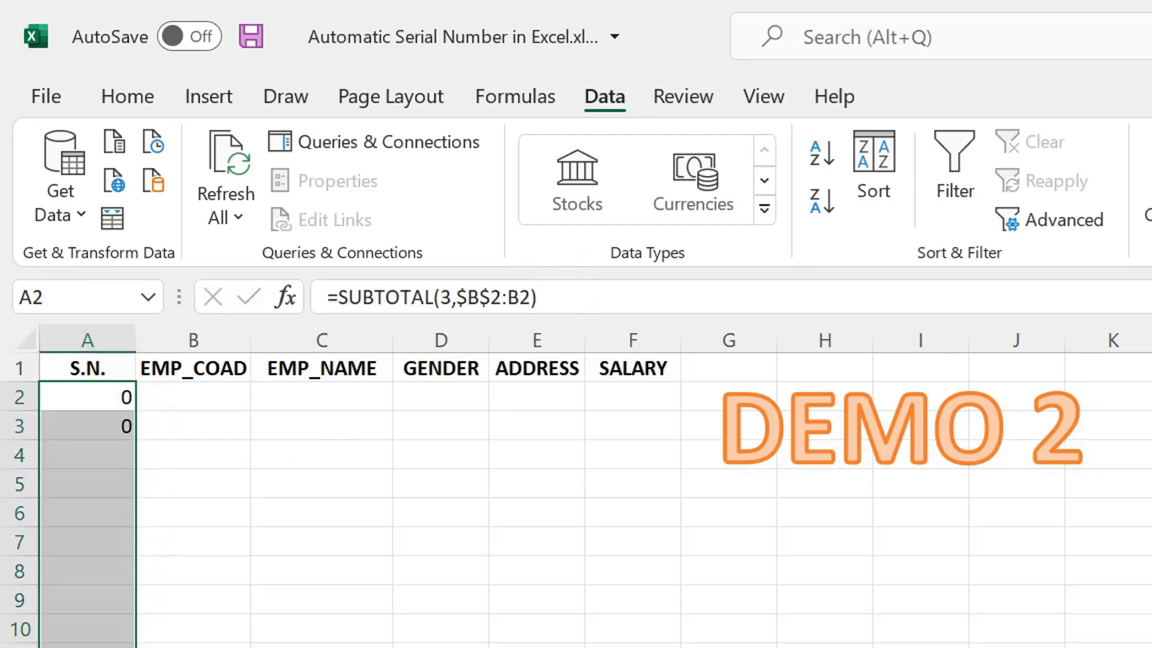
left_click(217, 400)
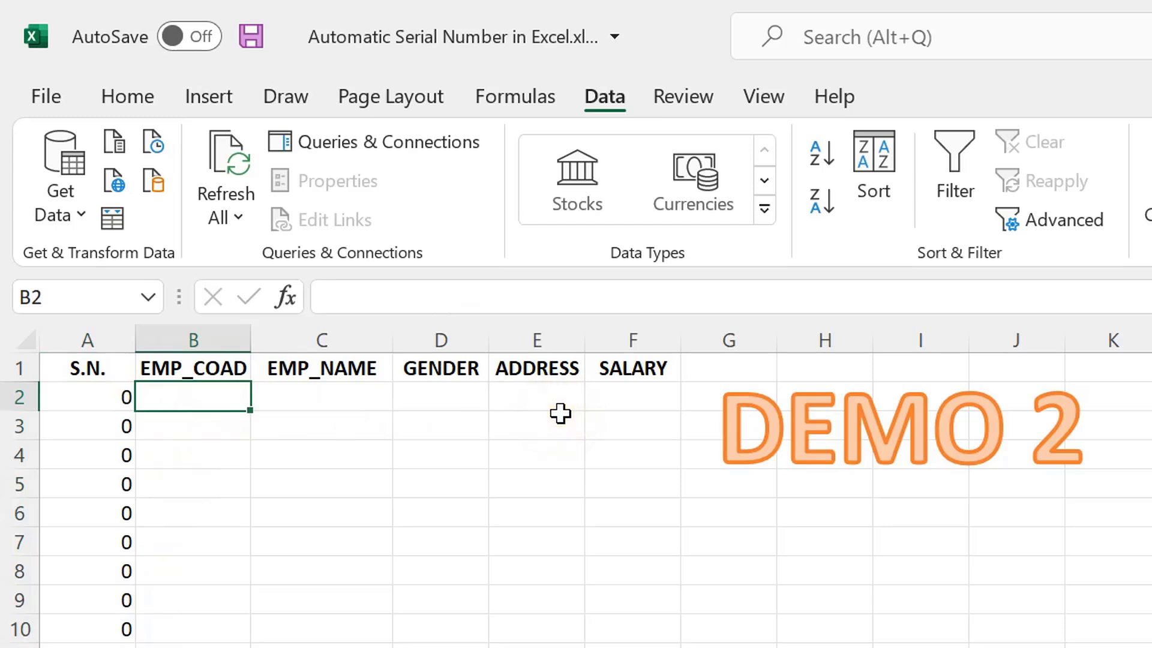
type("AM1001")
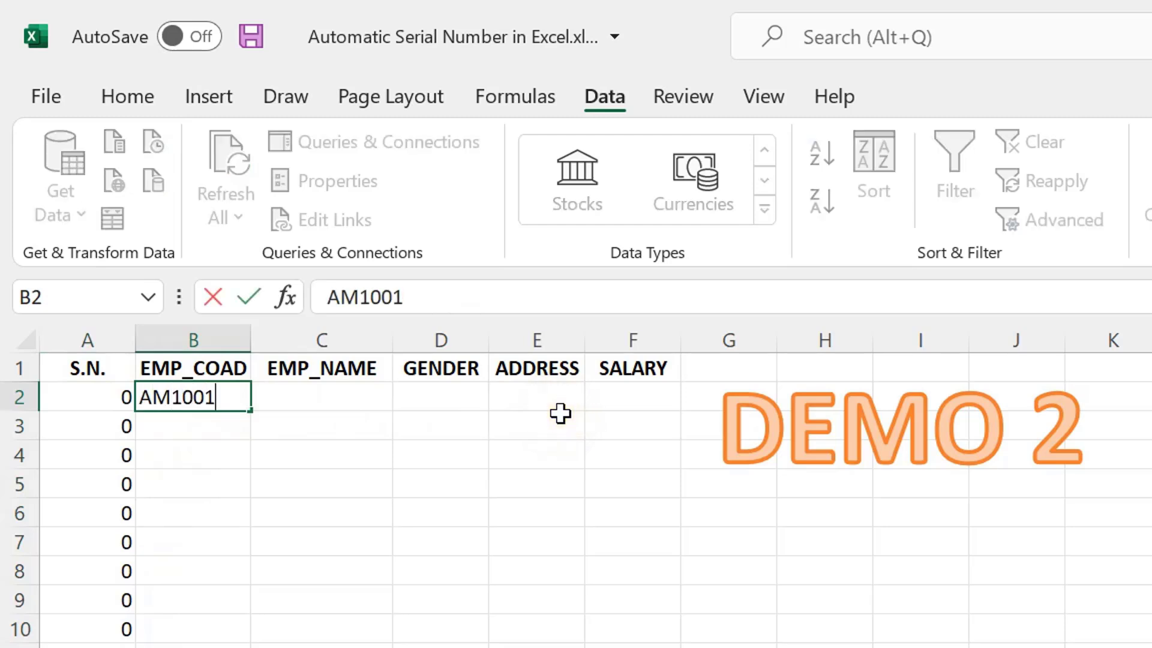
key("Tab")
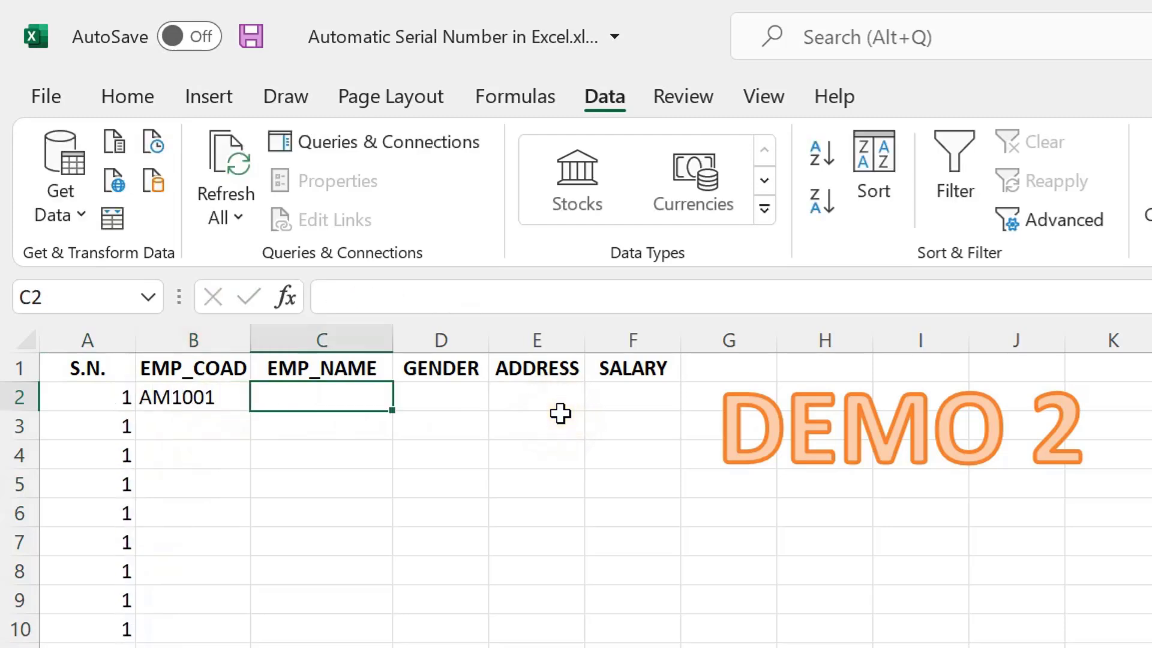
key("Return")
type("!")
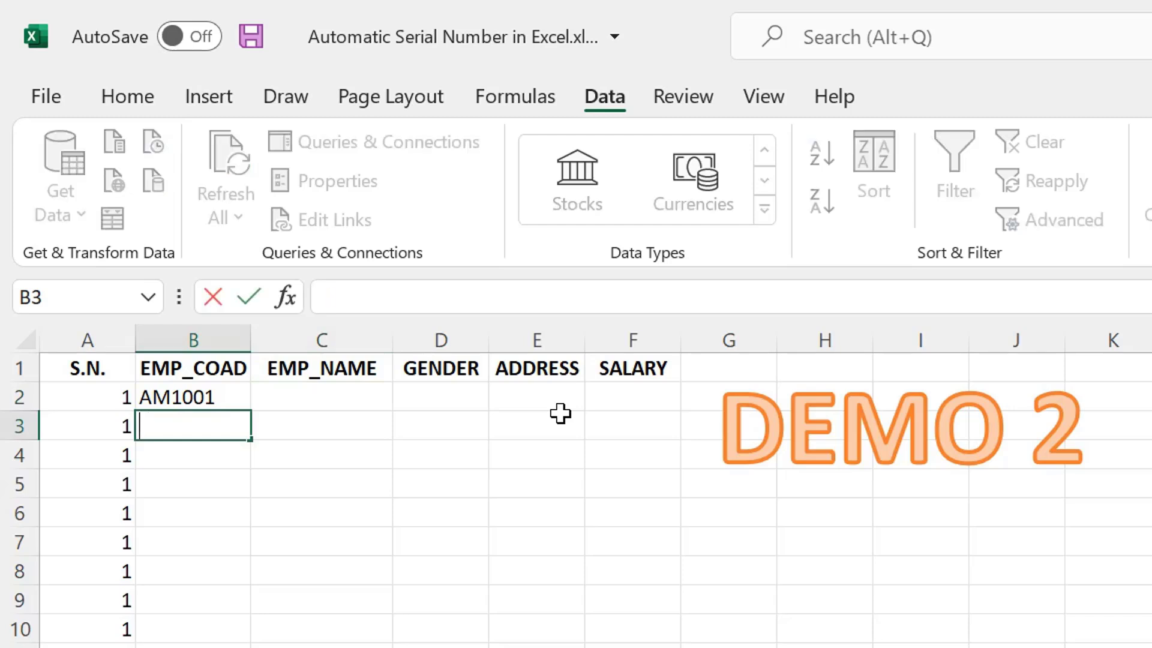
type("AM1002")
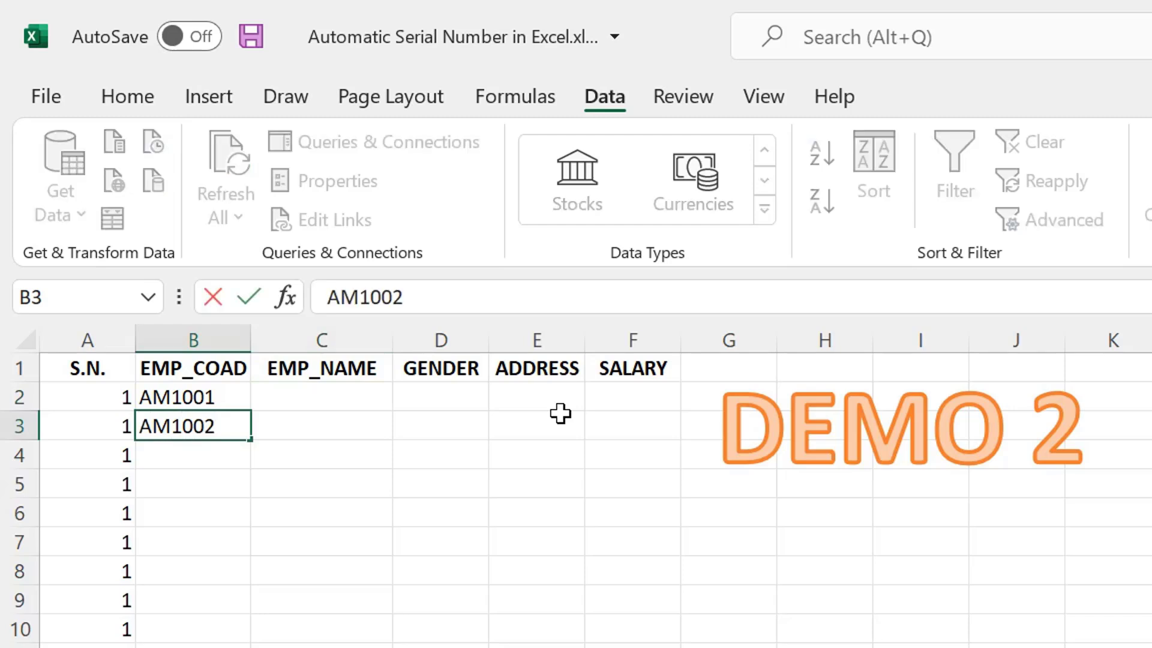
key("Return")
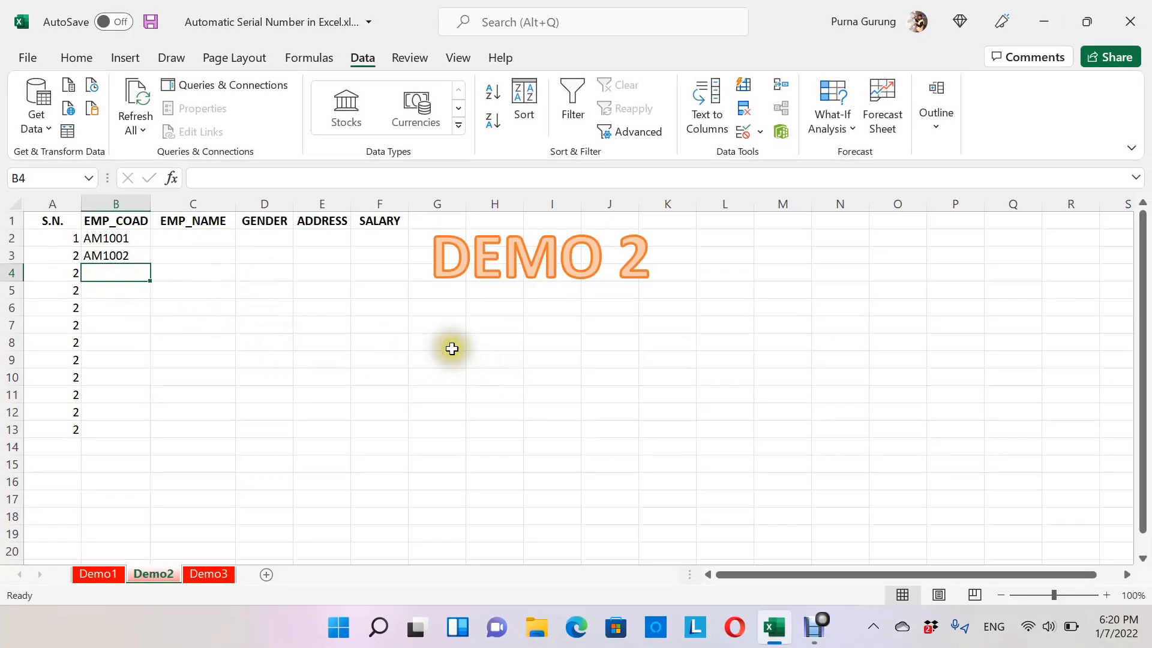
Type the label COUNTA in G8 in capitals, then select a nearby test cell.
left_click(420, 339)
key("Caps_Lock")
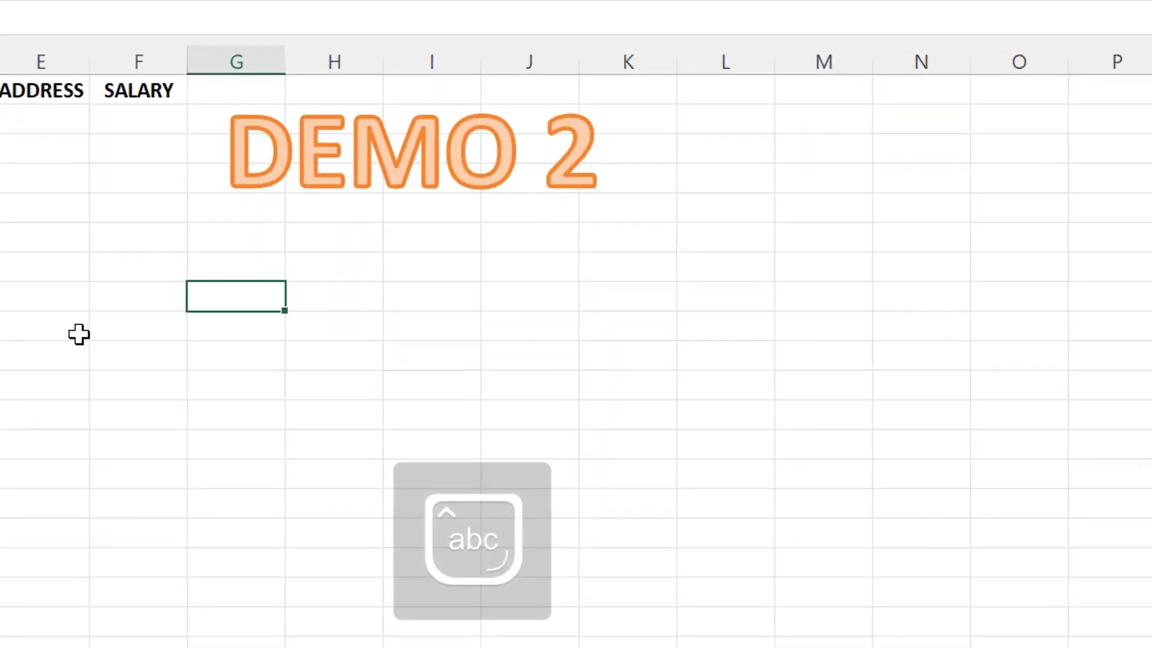
type("co")
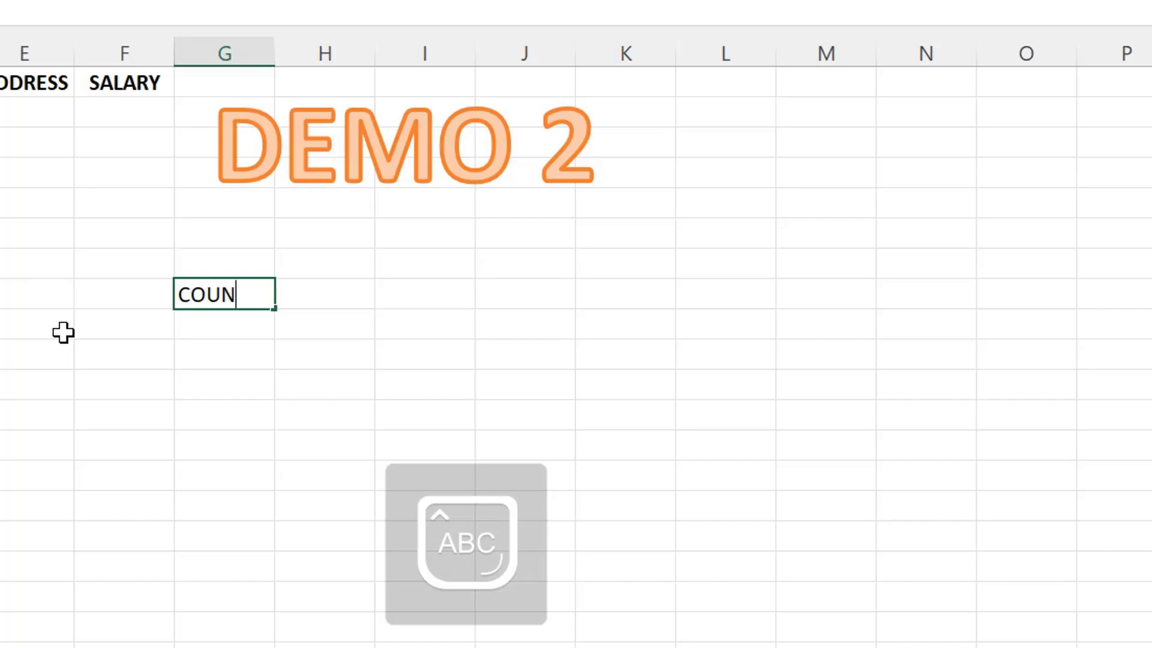
key("Return")
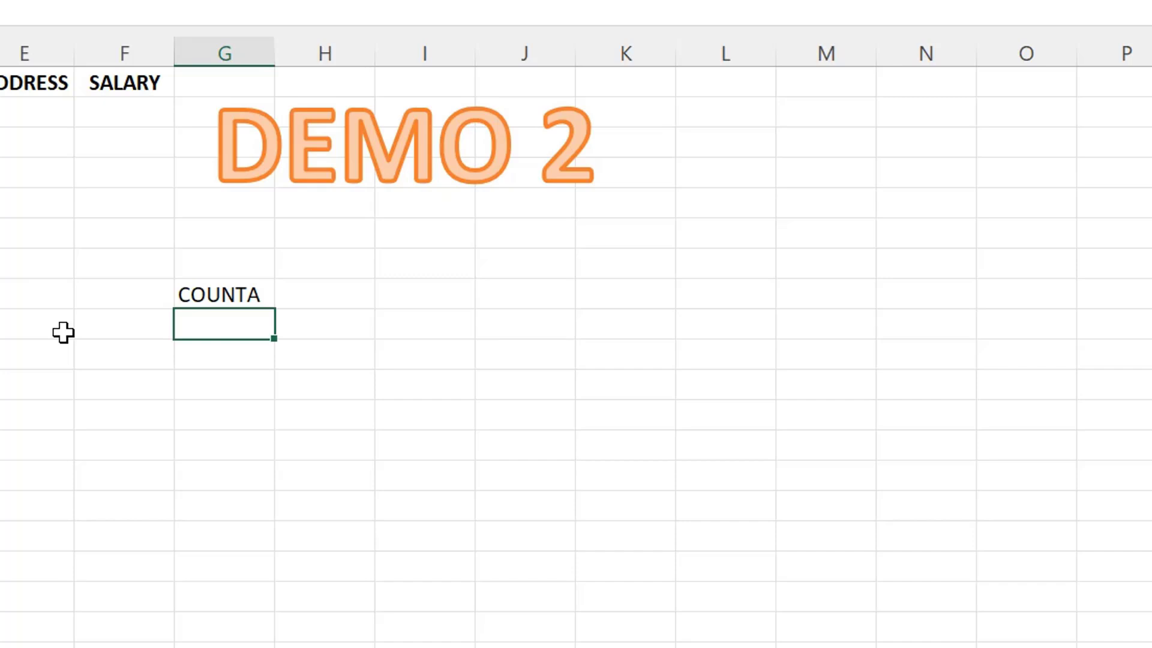
left_click(439, 322)
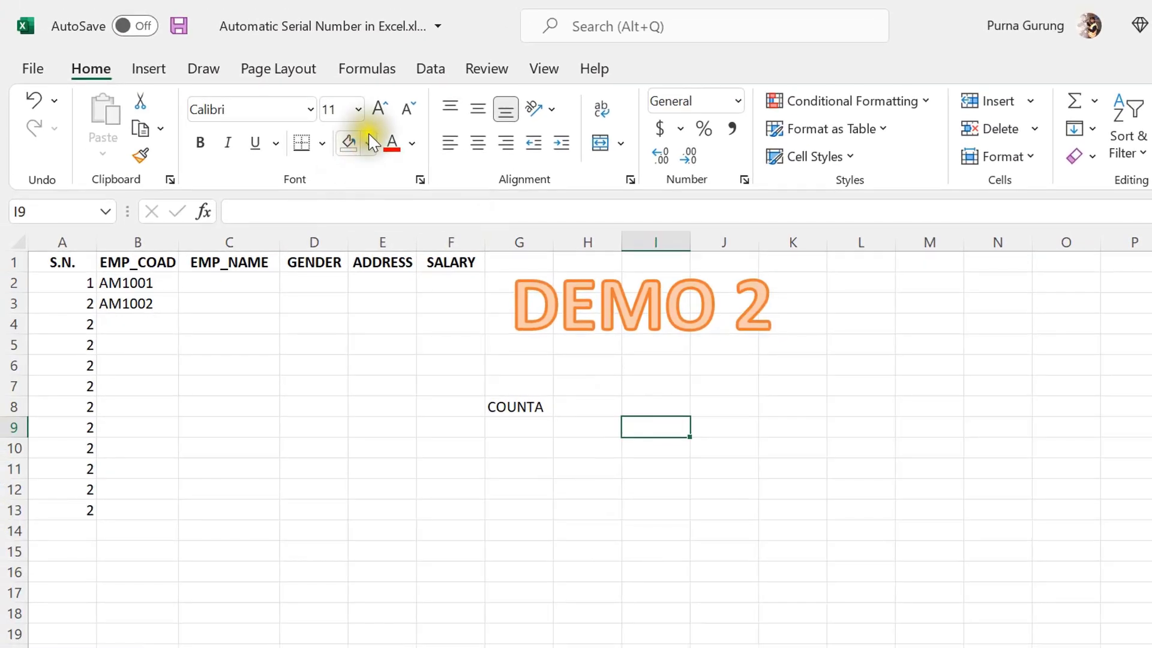
Fill cell I9 with a light grey swatch, check its shading, then select G9.
left_click(368, 143)
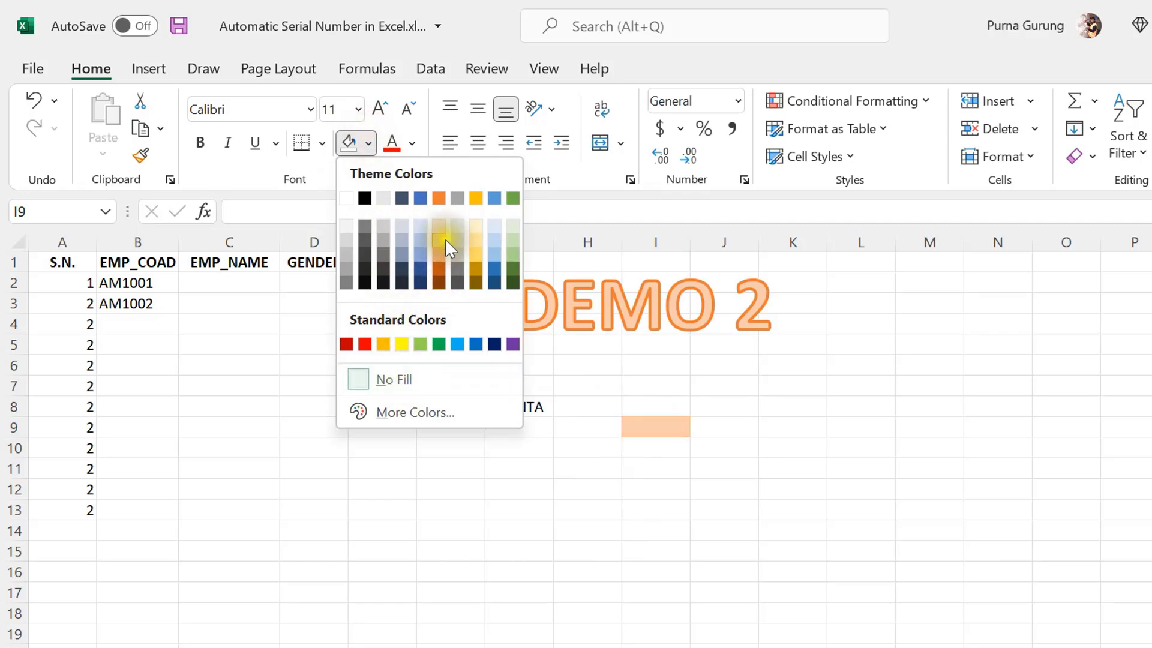
left_click(456, 221)
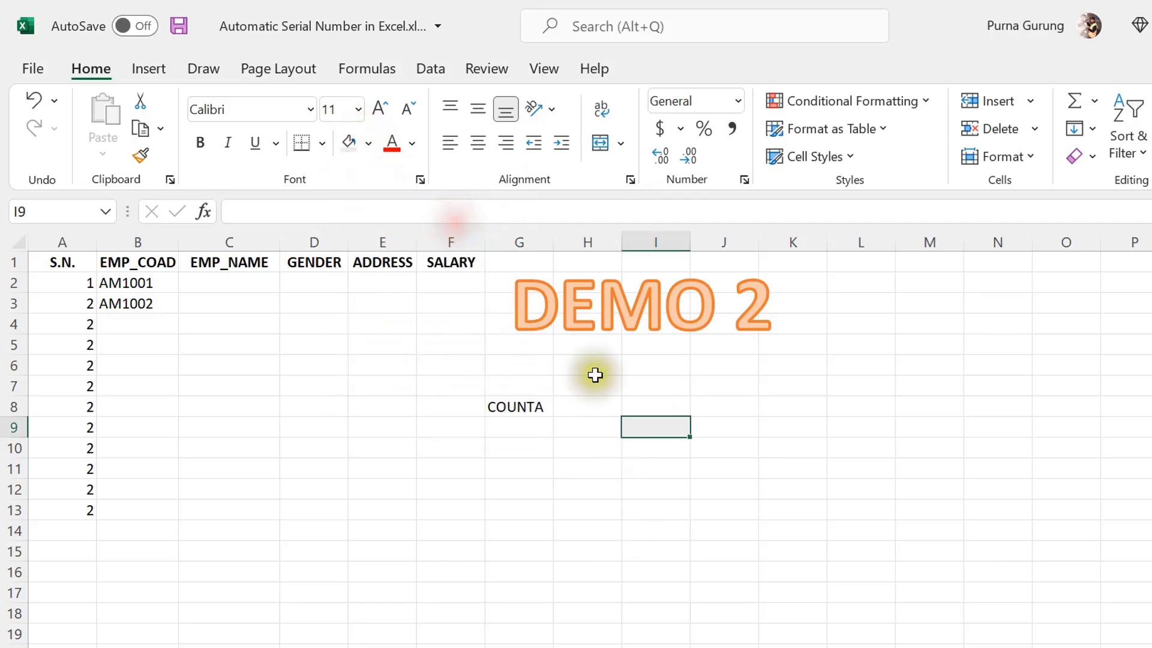
left_click(744, 420)
left_click(651, 411)
left_click(664, 432)
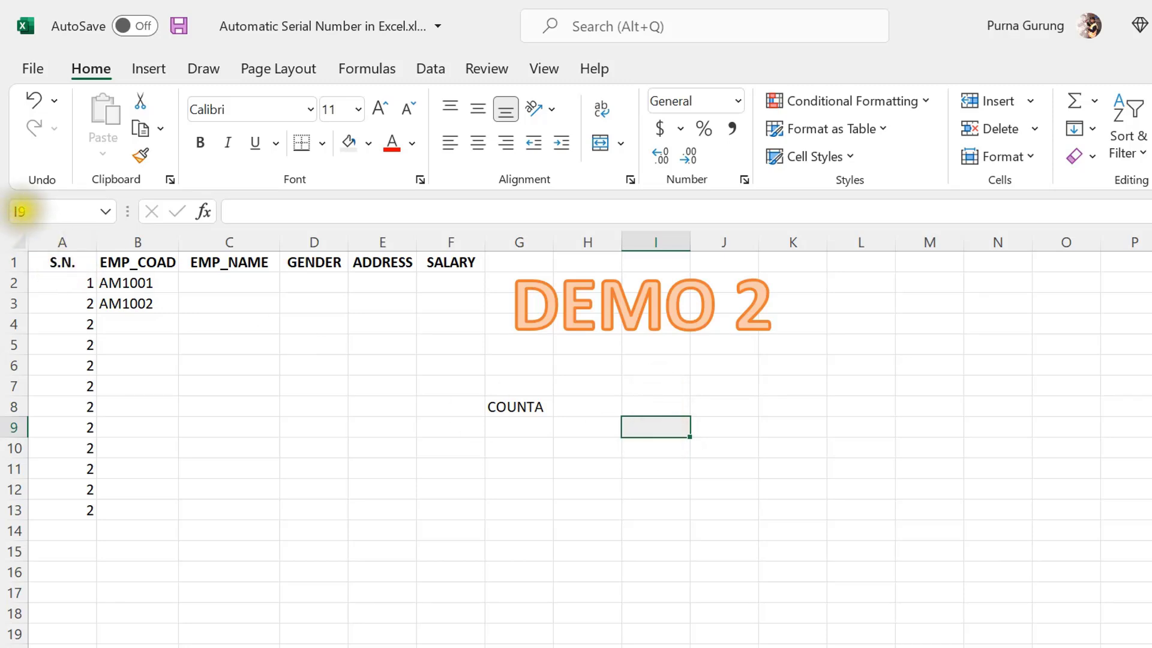
left_click(19, 211)
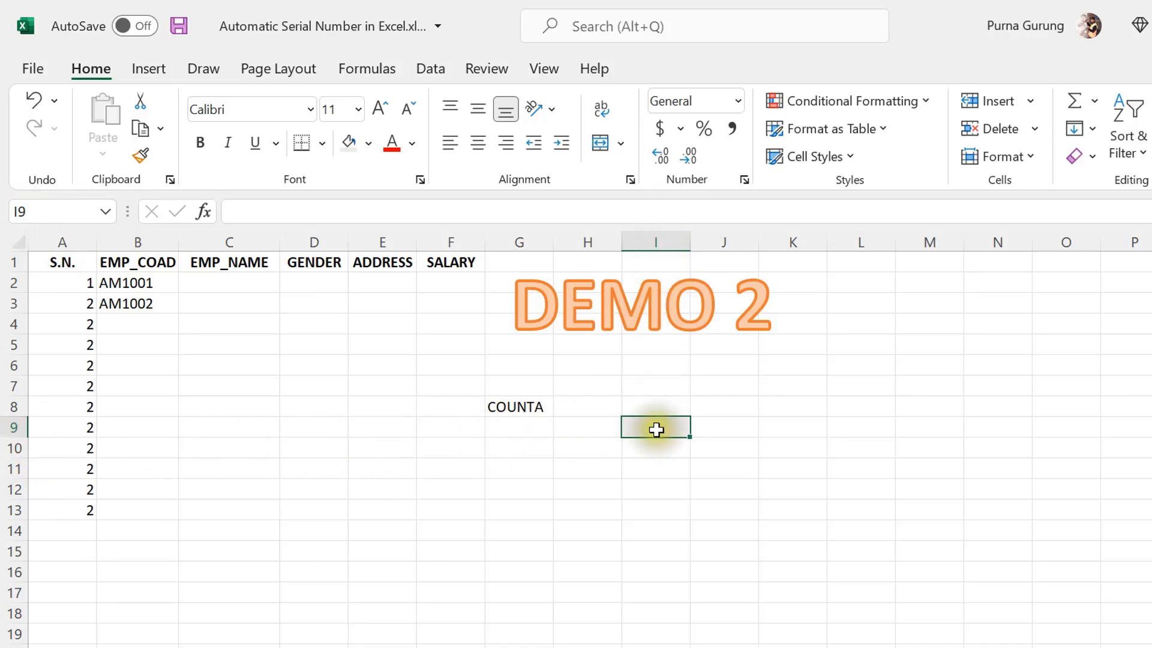
left_click(516, 433)
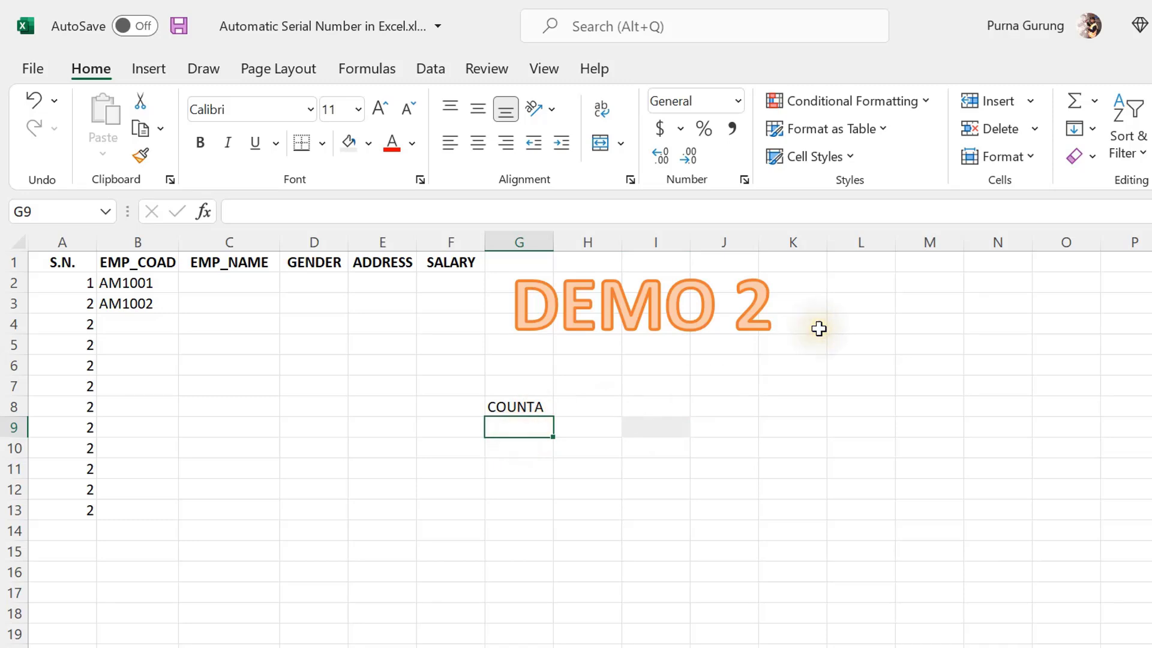
Enter =COUNTA(I9) in cell G9.
type("=COUN")
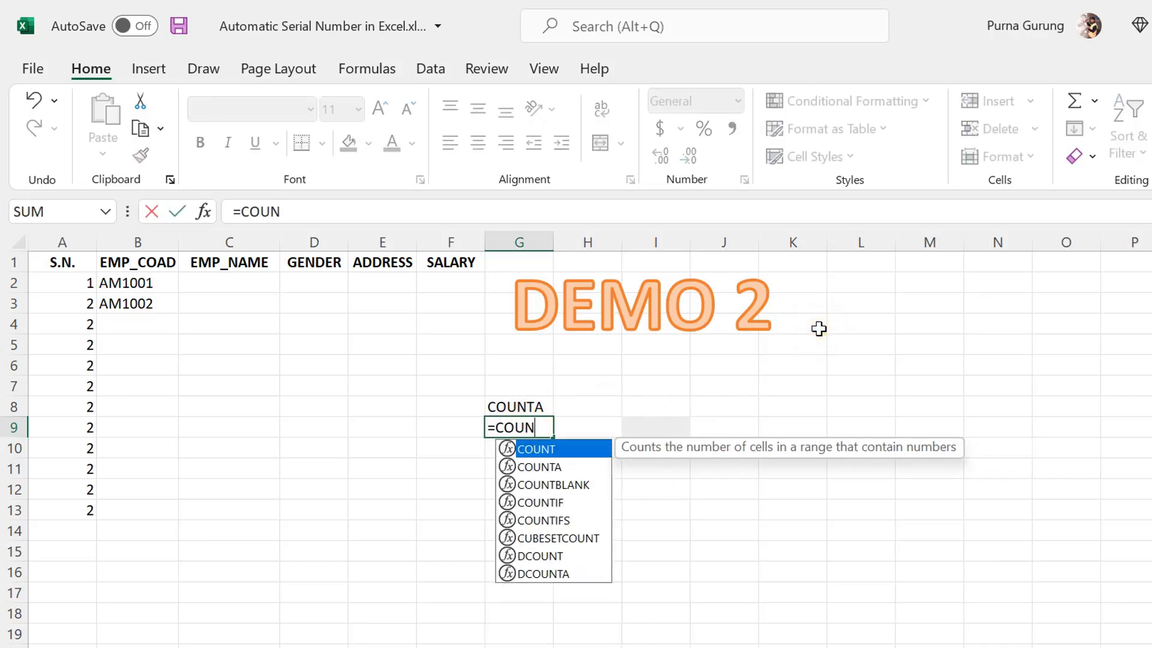
type("TA(")
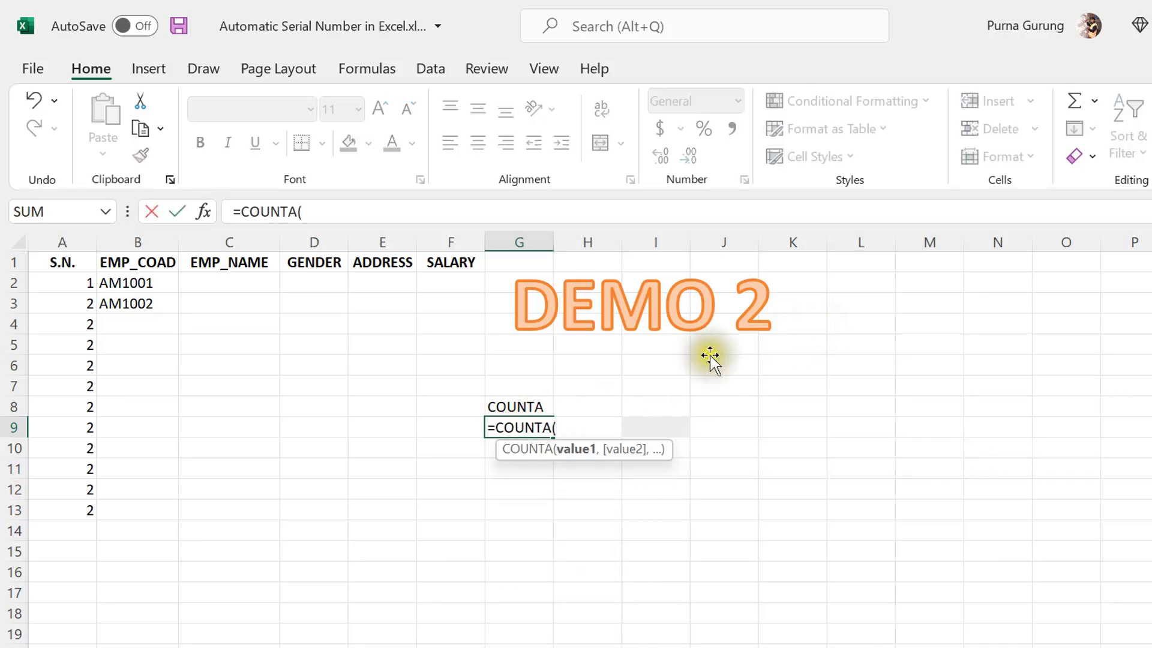
left_click(638, 426)
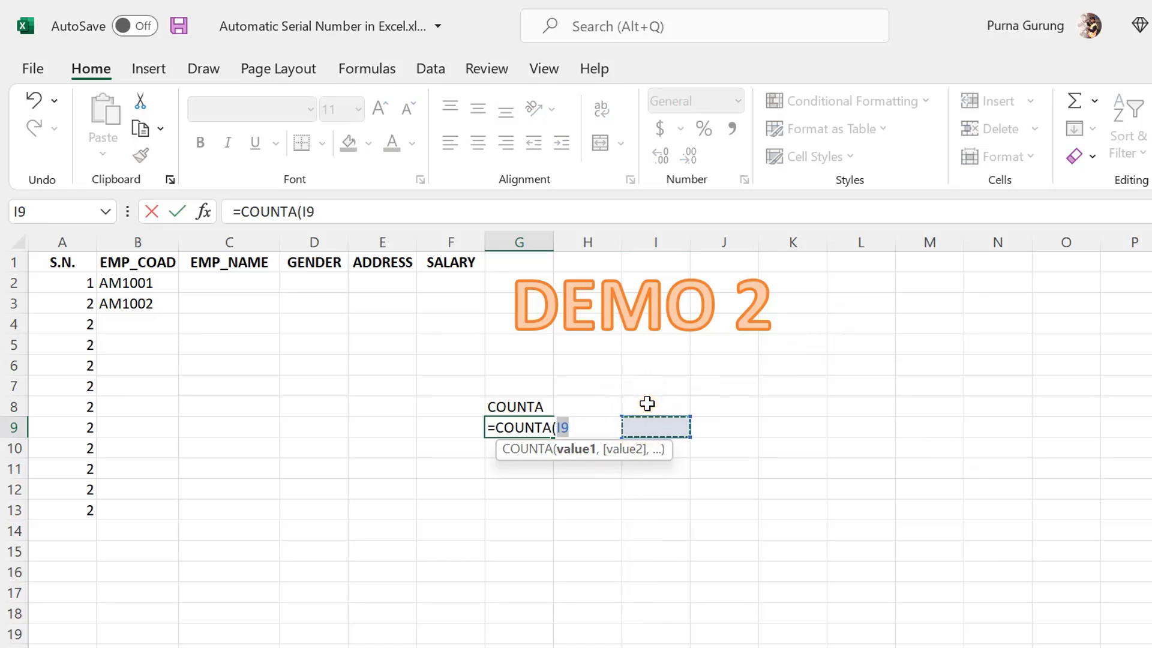
type(")")
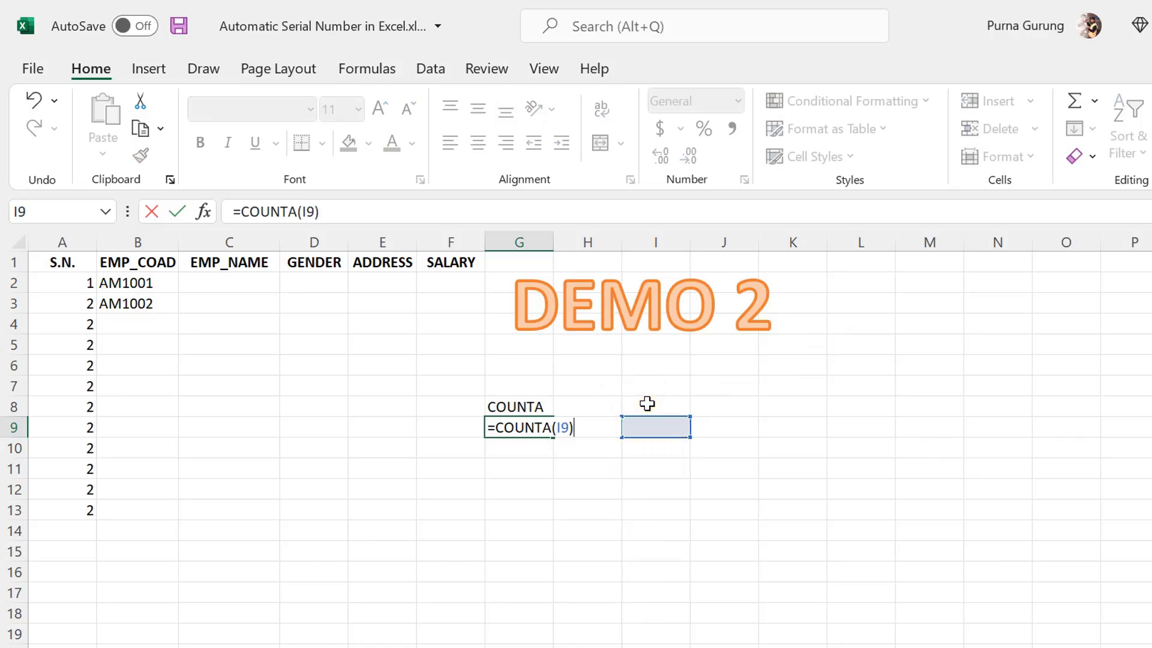
key("Return")
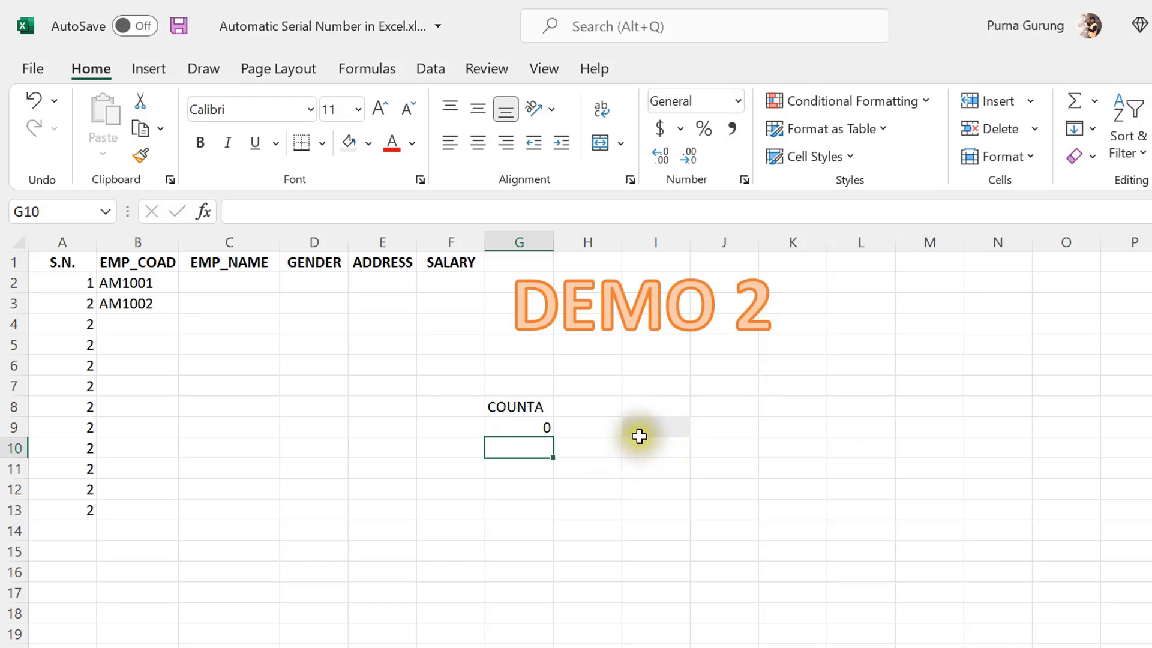
Test the count by typing J in I9, then select the block I9:L16.
left_click(641, 434)
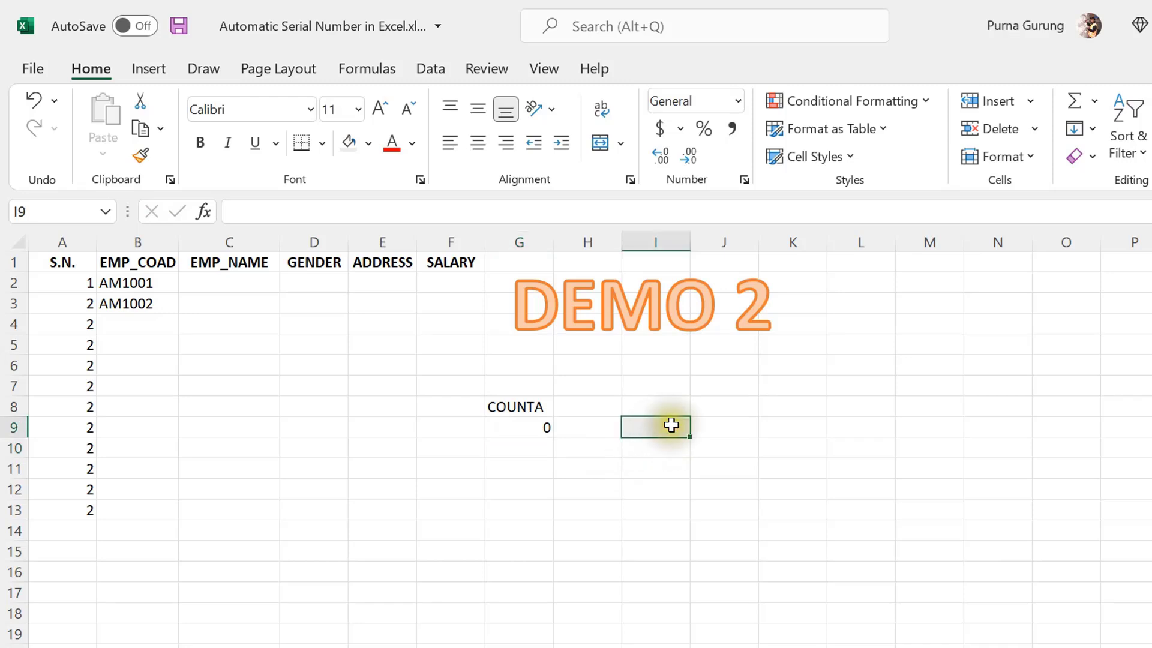
type("J")
key("Return")
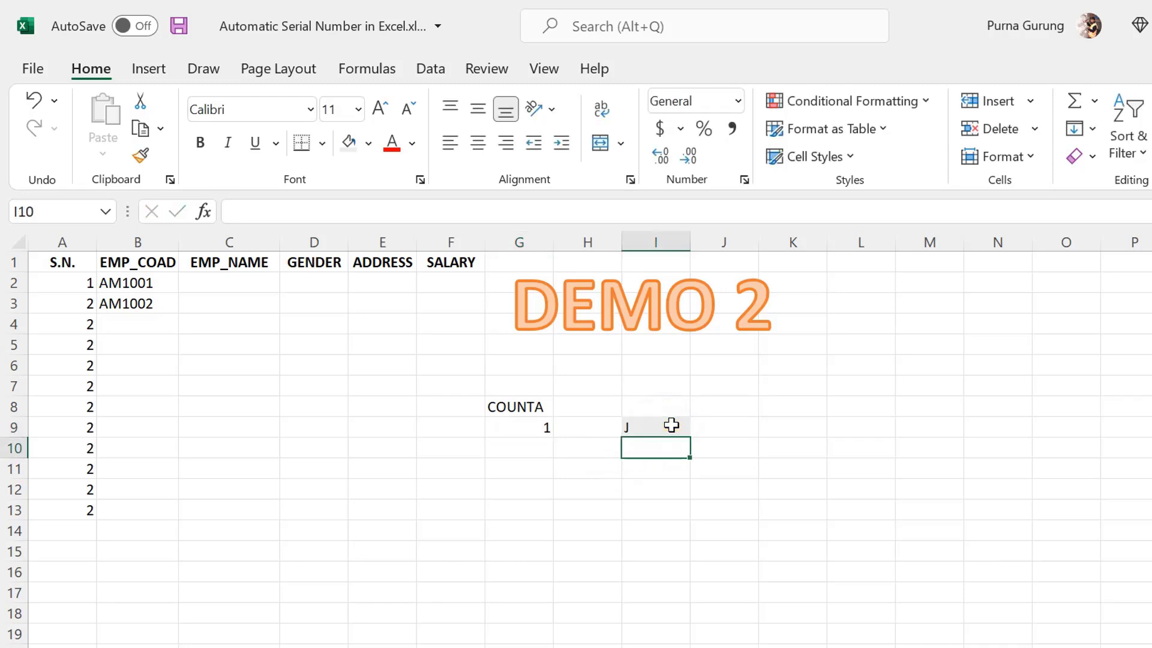
left_click(547, 424)
left_click(636, 421)
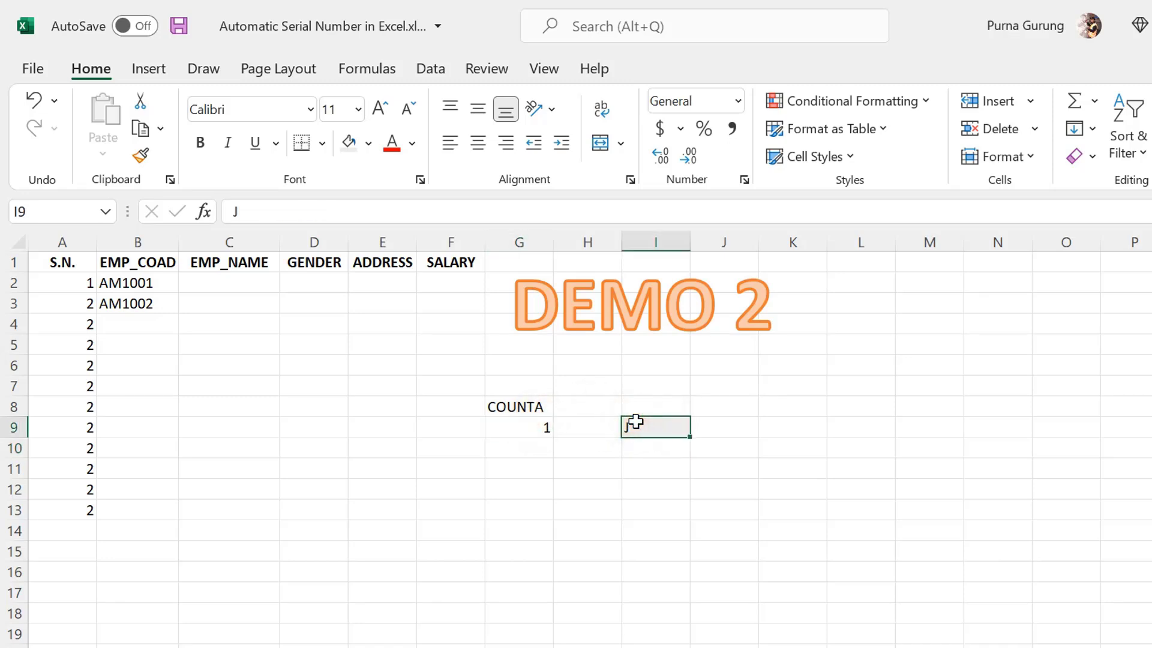
left_click(633, 423)
mouse_move(649, 426)
left_mouse_down()
mouse_move(864, 568)
mouse_move(840, 574)
left_mouse_up()
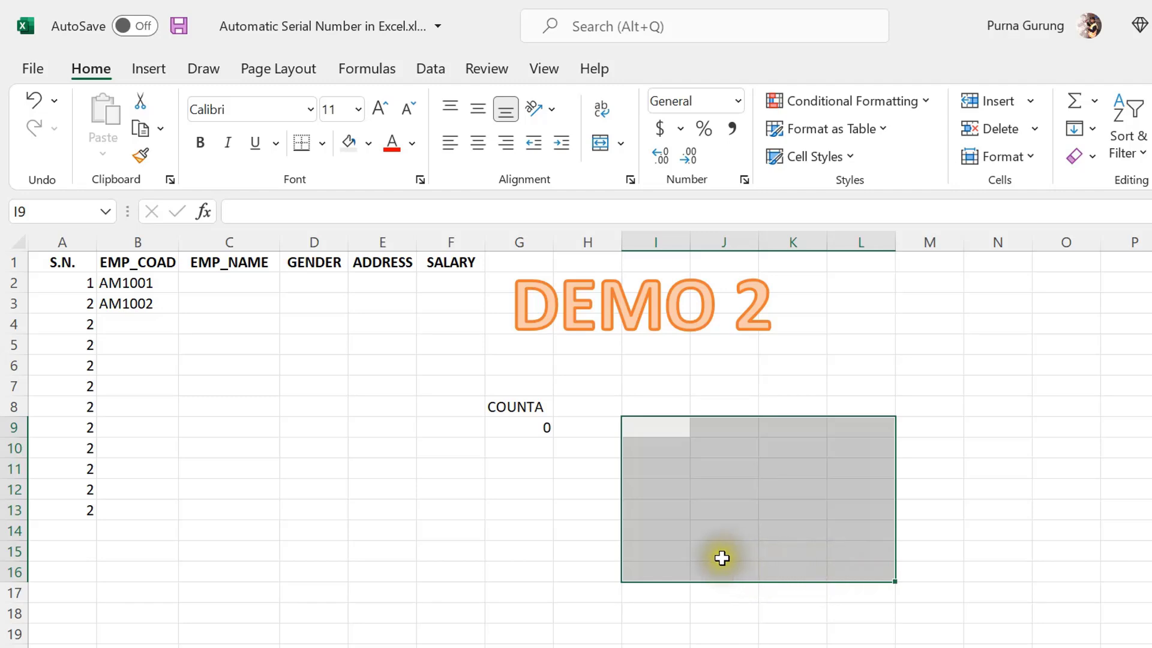
Shade I9:L16 grey and enter =COUNTA(I9:L16) in G9, which shows 0.
left_click(346, 142)
left_click(1074, 466)
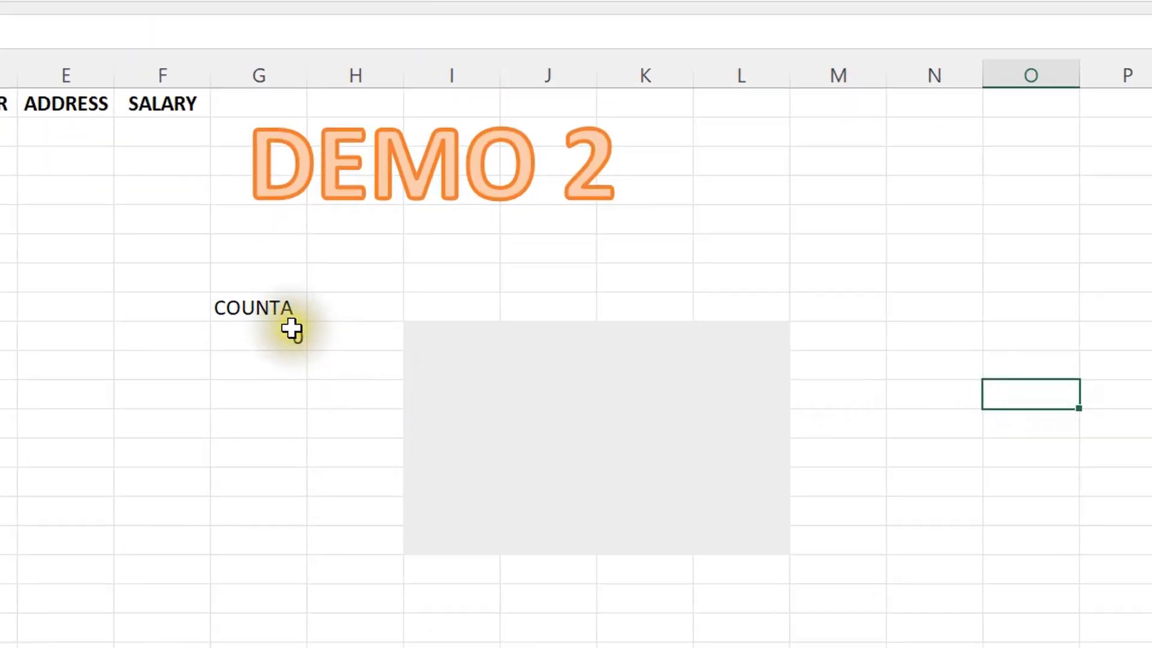
left_click(534, 427)
type("=")
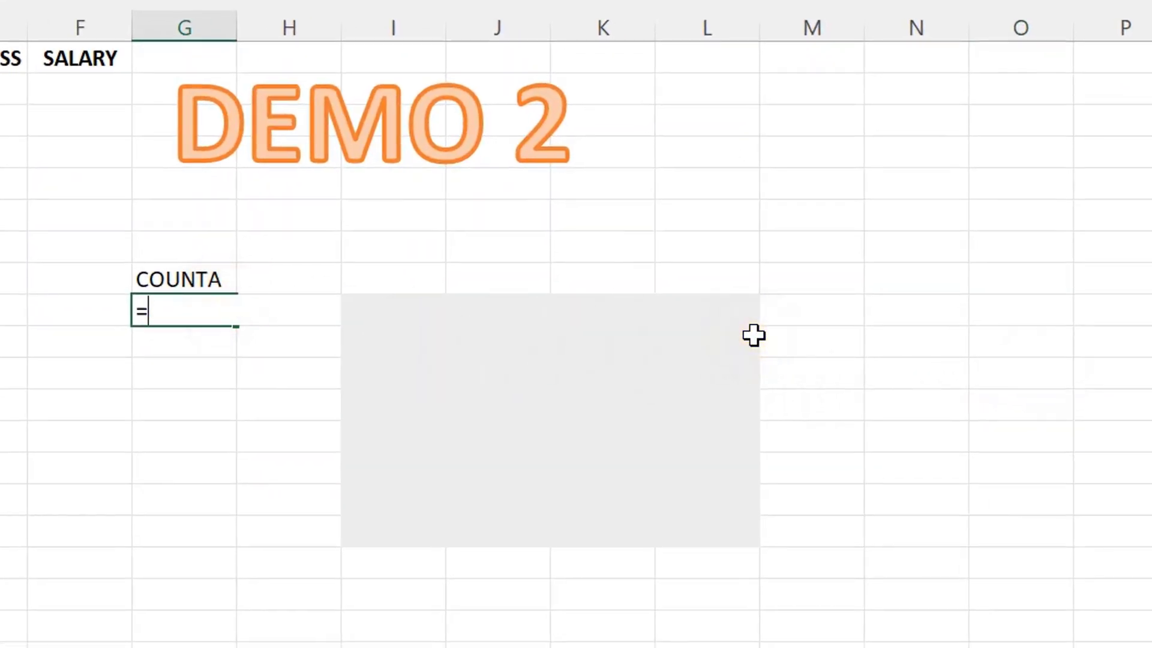
type("COUNT")
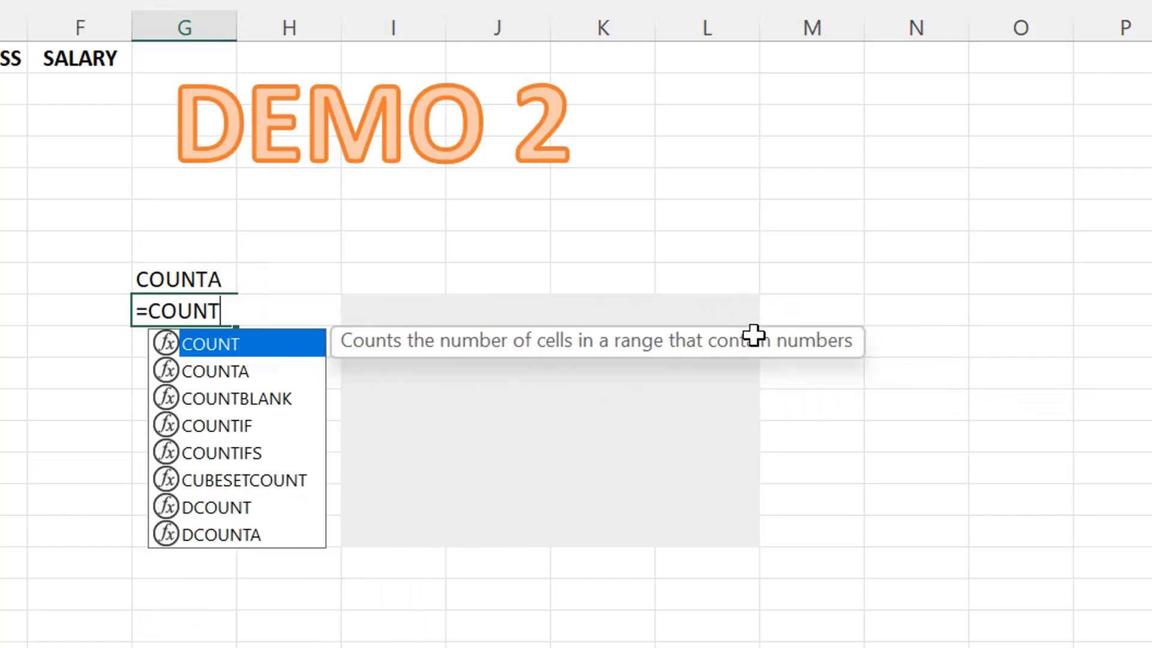
type("A(")
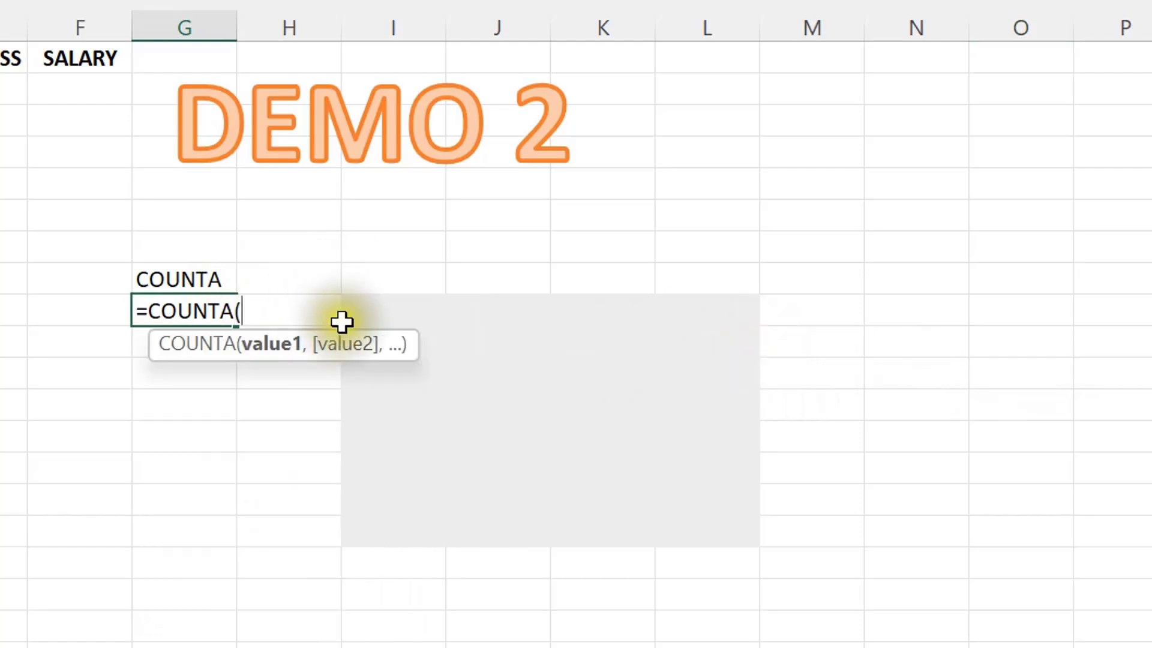
mouse_move(368, 306)
left_mouse_down()
mouse_move(689, 511)
mouse_move(689, 527)
left_mouse_up()
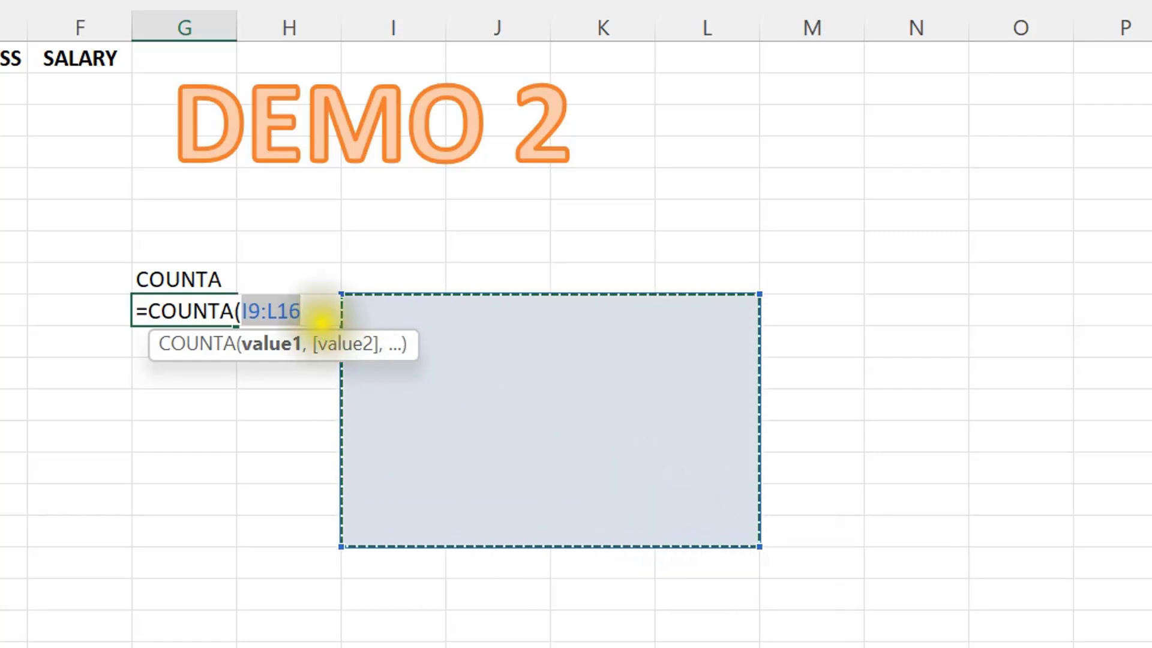
left_click(307, 310)
type(")")
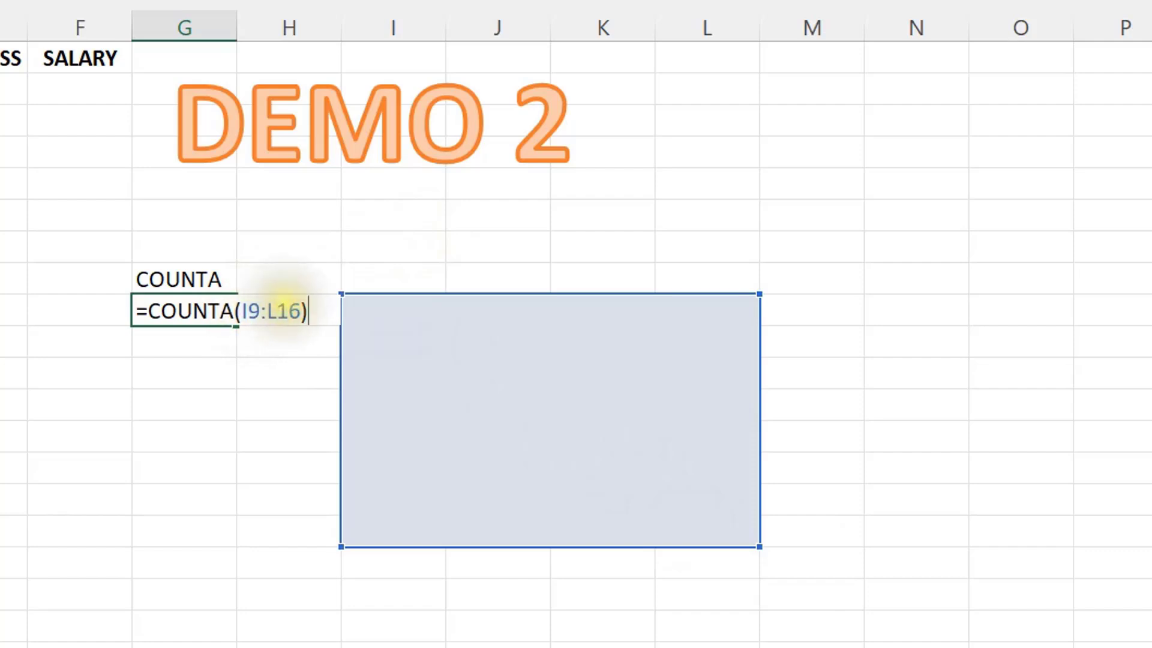
left_click(307, 312)
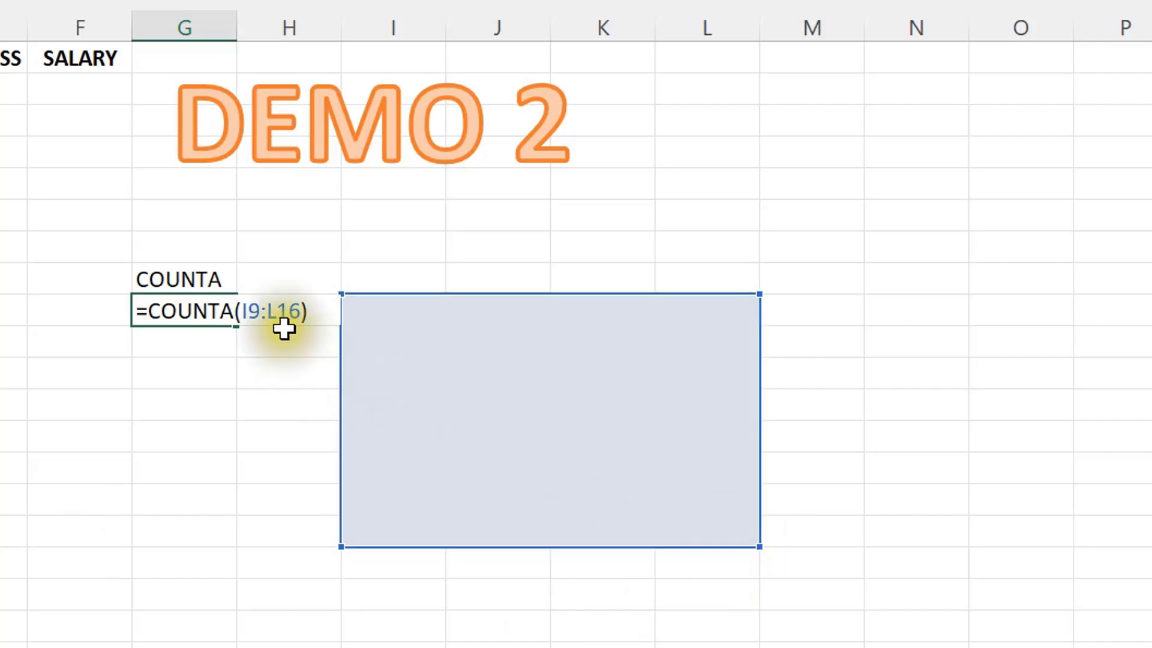
left_click_drag(260, 311, 250, 311)
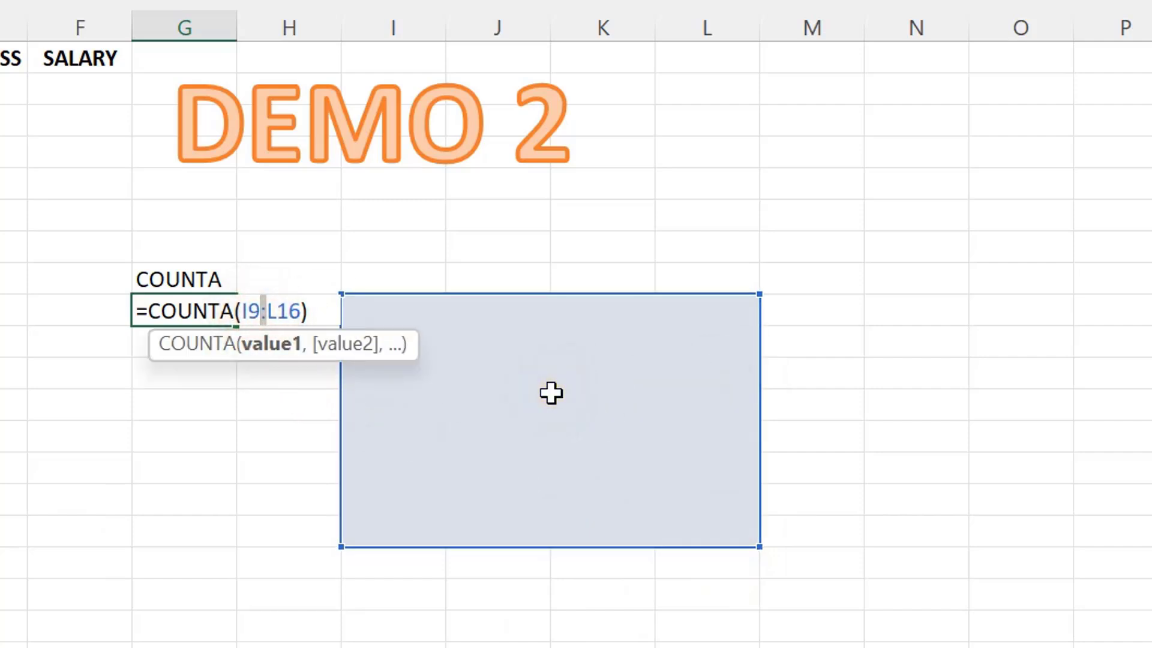
key("Return")
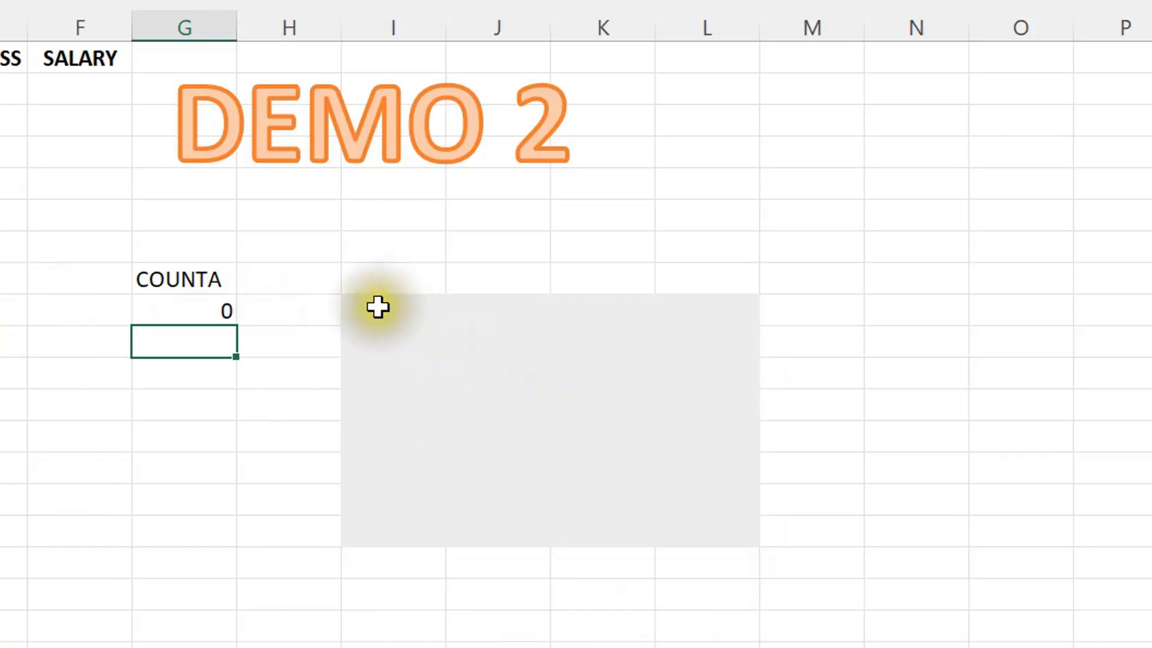
Enter R and T in two cells of the grey block, raising the count to 2.
left_click_drag(378, 307, 690, 525)
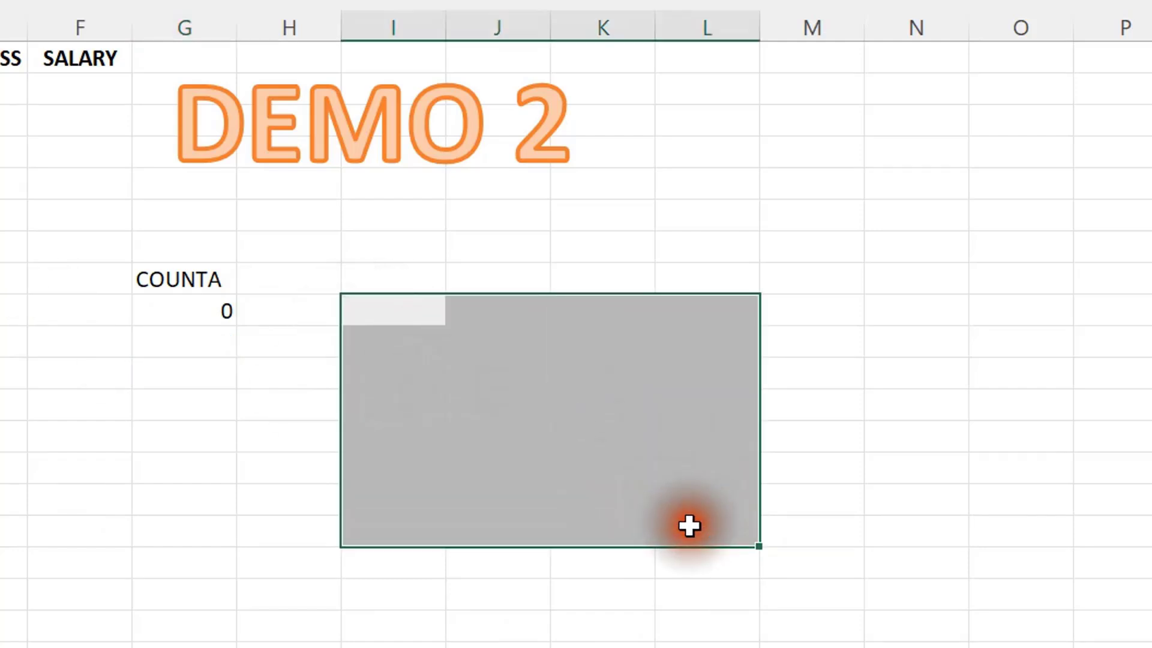
left_click(217, 311)
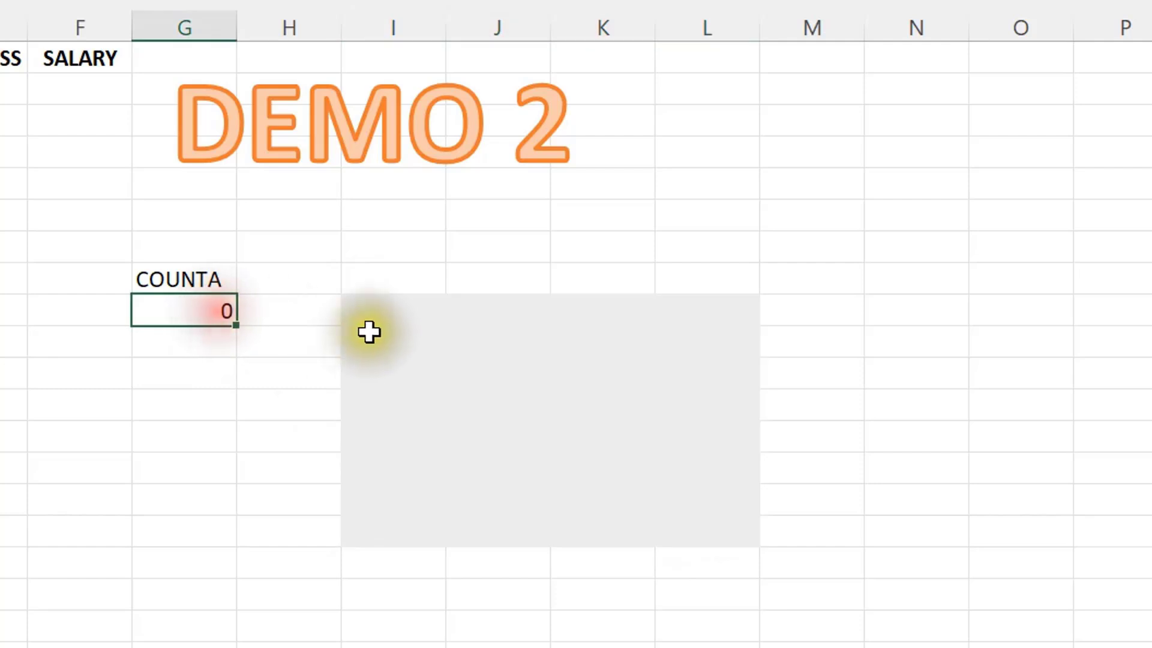
left_click(380, 309)
type("R")
left_click(485, 369)
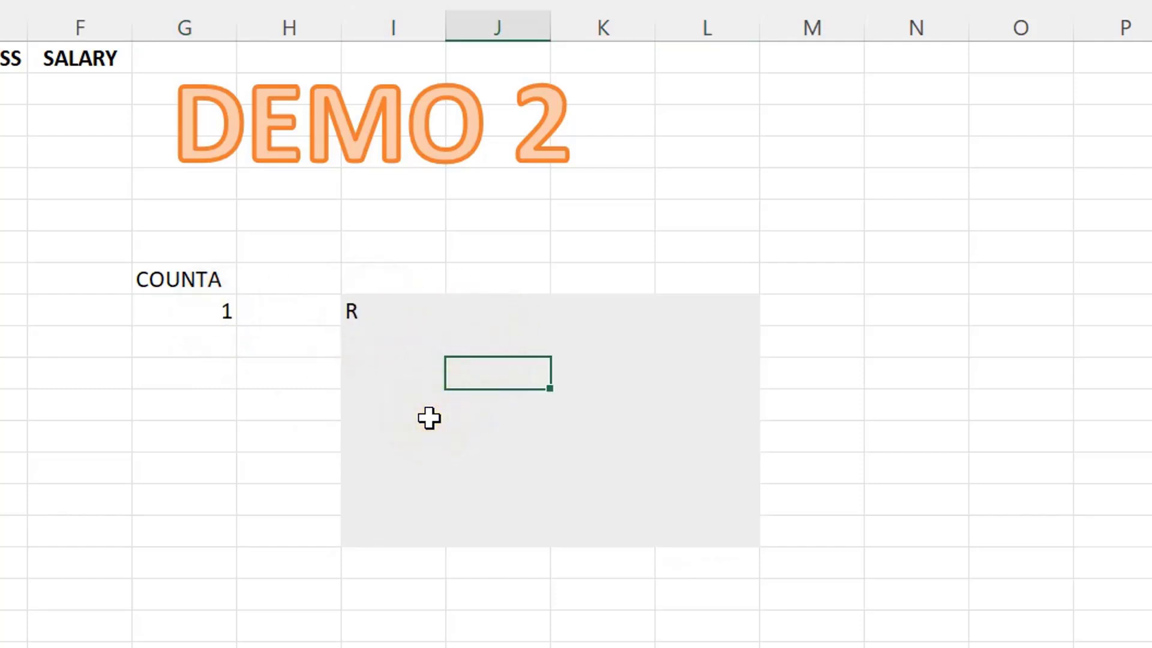
double_click(618, 349)
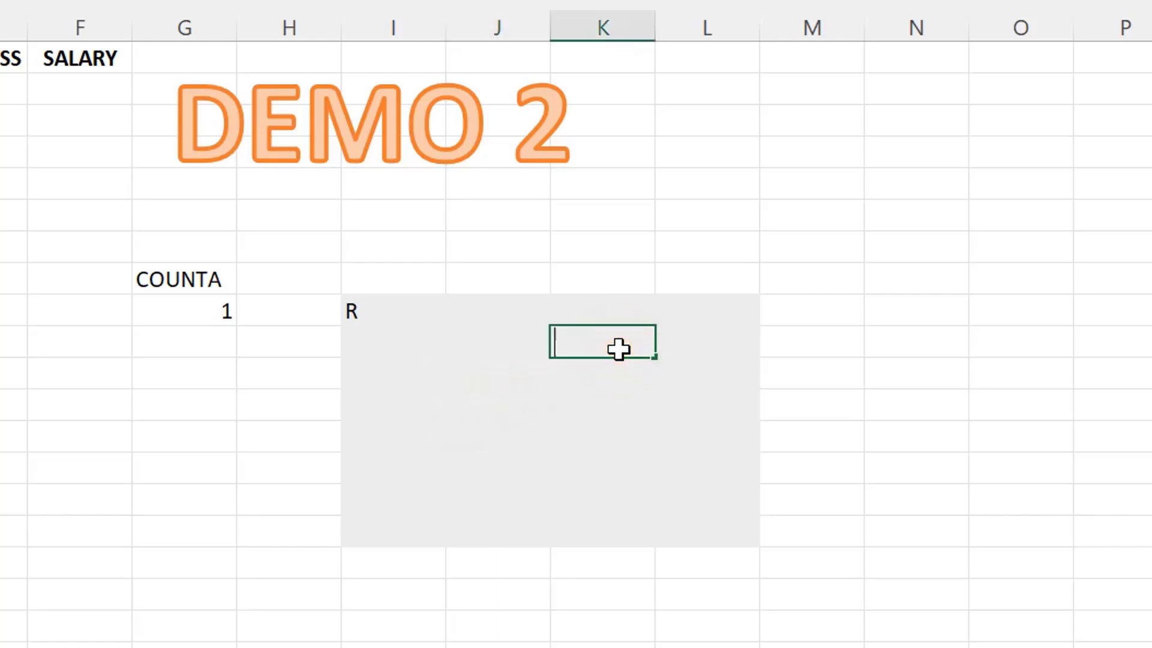
type("T")
left_click(607, 396)
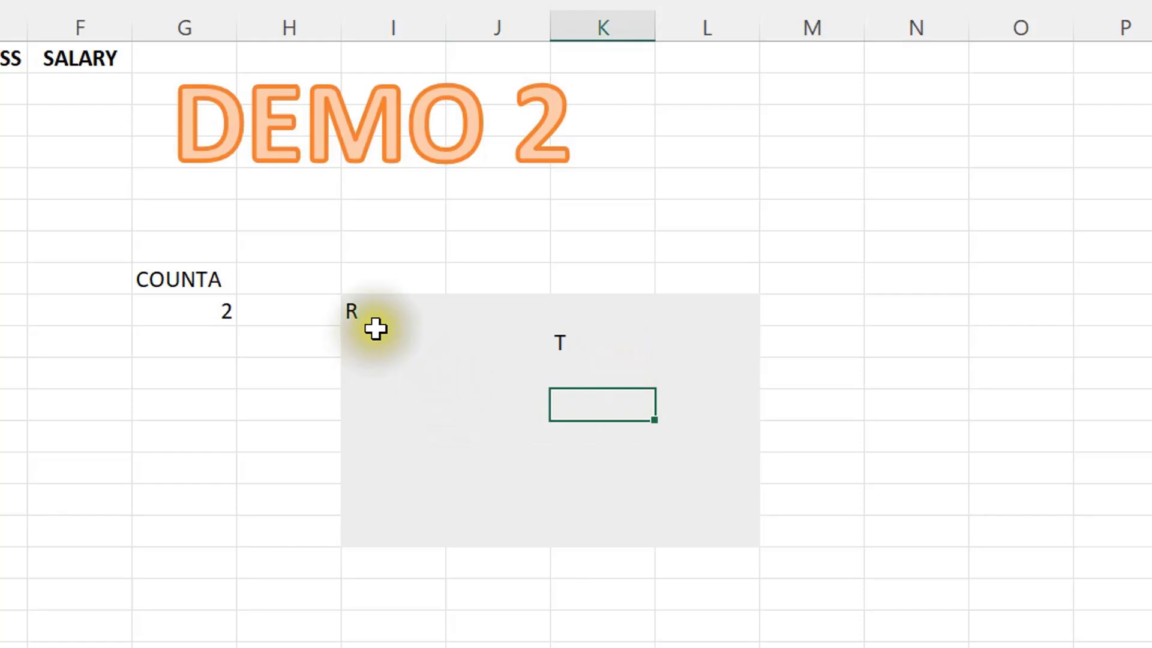
Add TR and O in further block cells, bringing the count up to 5.
left_click(375, 322)
left_click(572, 341)
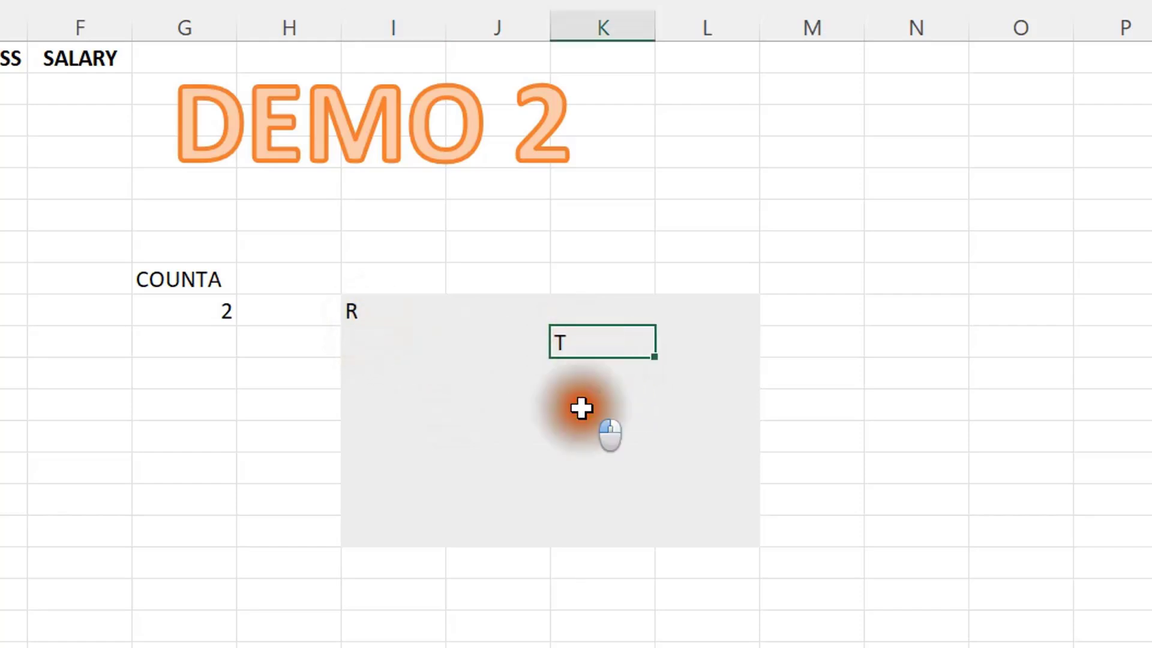
left_click(581, 407)
type("T")
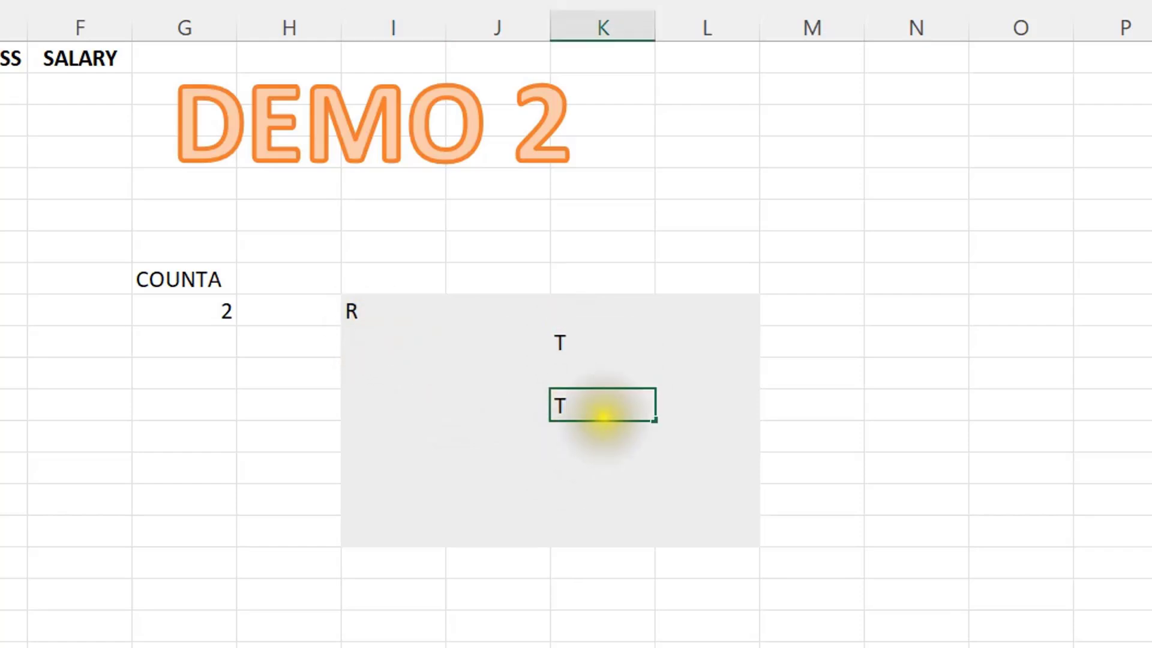
type("R")
key("Return")
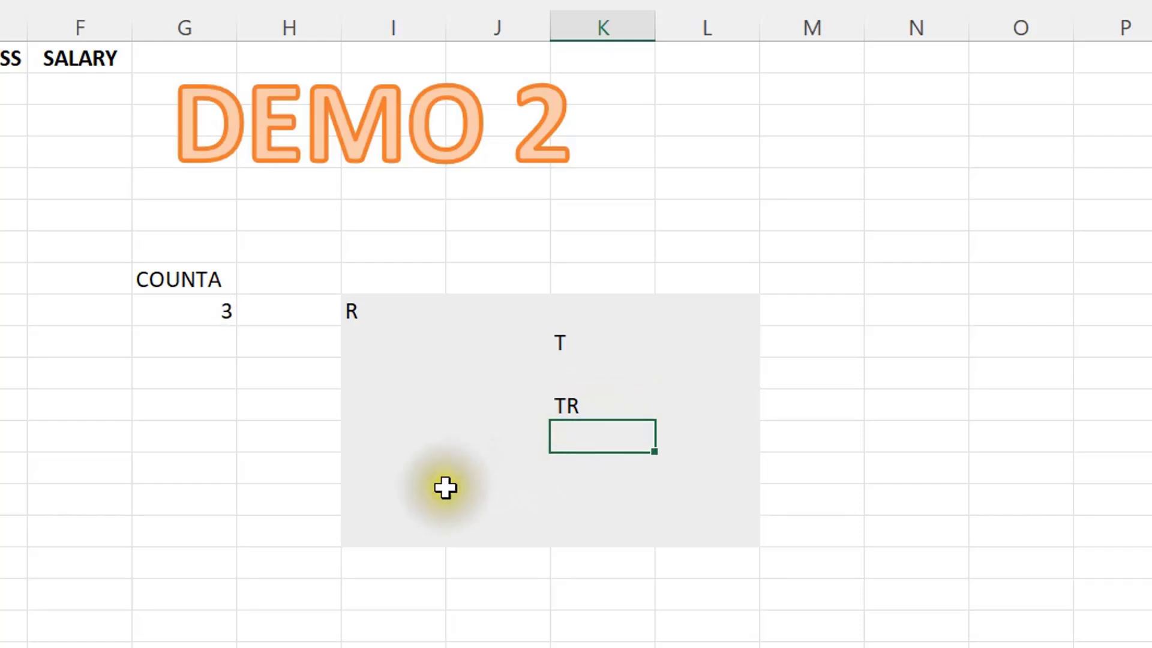
left_click(445, 487)
type("L")
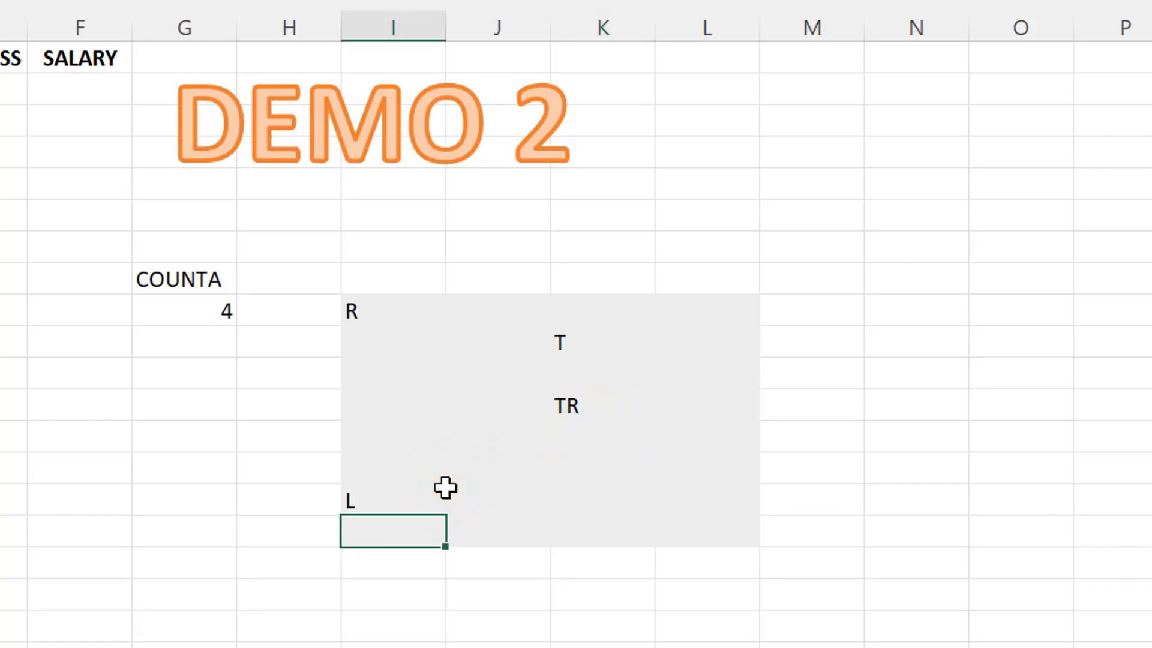
left_click(658, 513)
type("O")
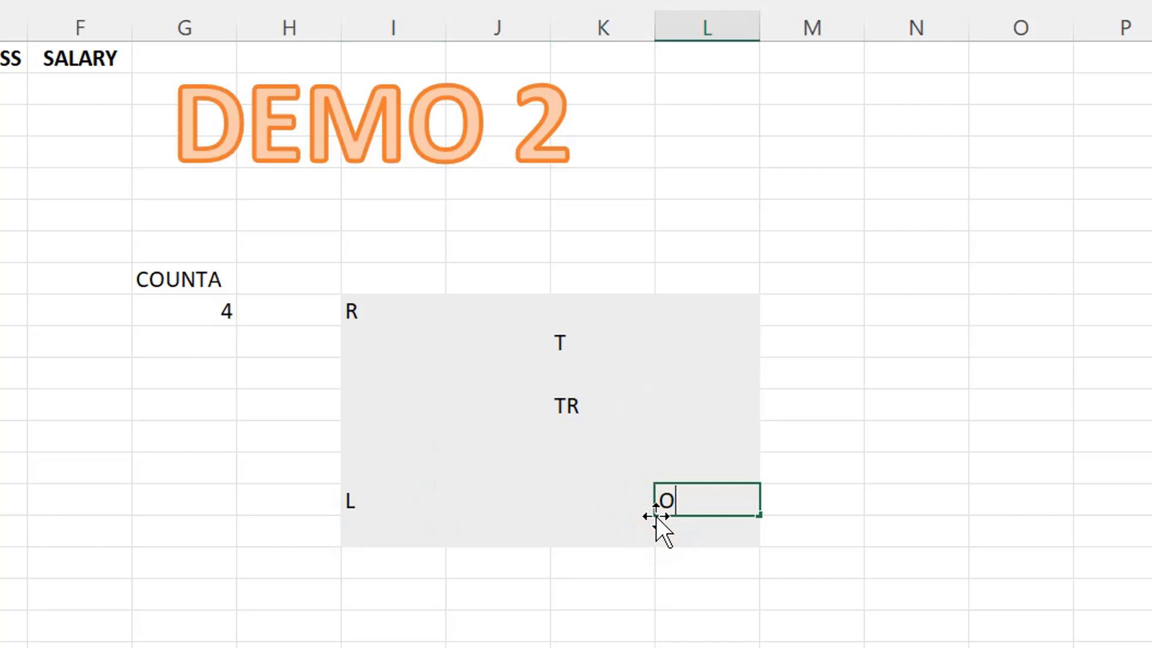
key("Return")
Type R in a cell outside the block, delete it, and reselect the counted block.
left_click(797, 448)
type("R")
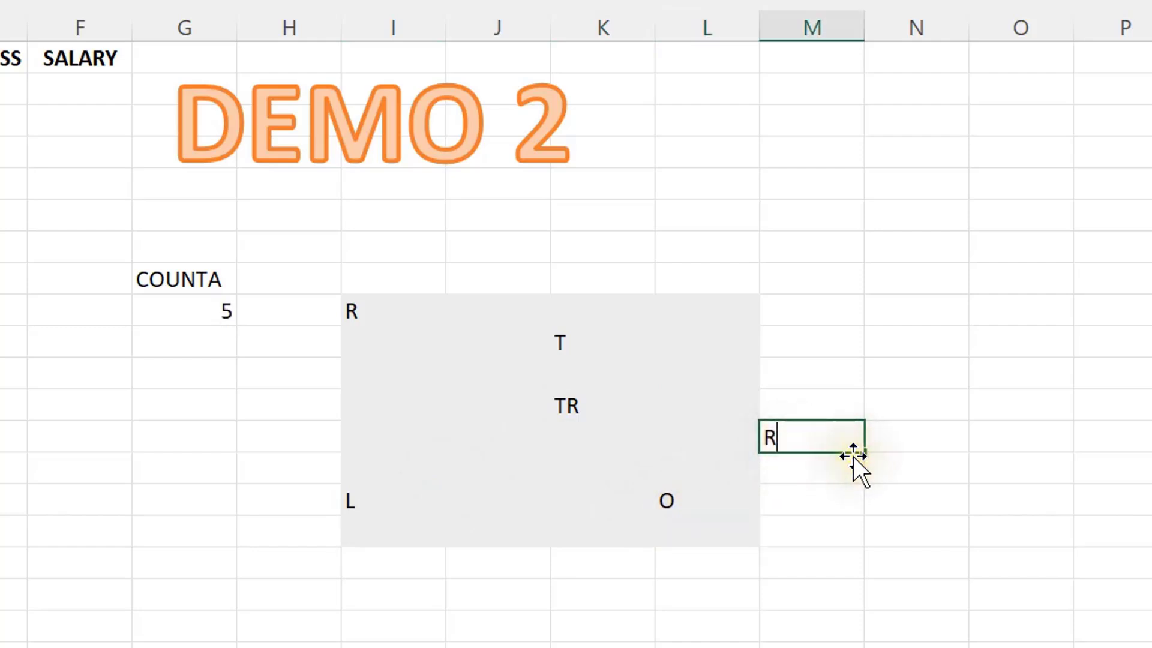
key("Return")
left_click(808, 434)
key("Delete")
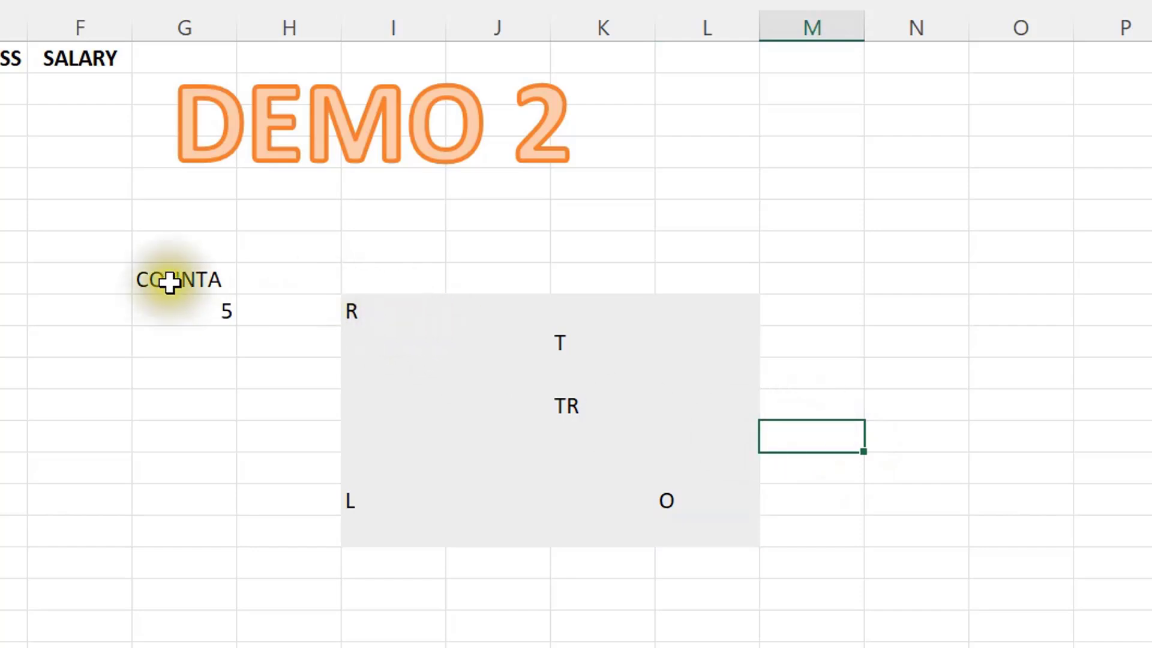
left_click_drag(168, 283, 184, 300)
left_click_drag(345, 316, 700, 514)
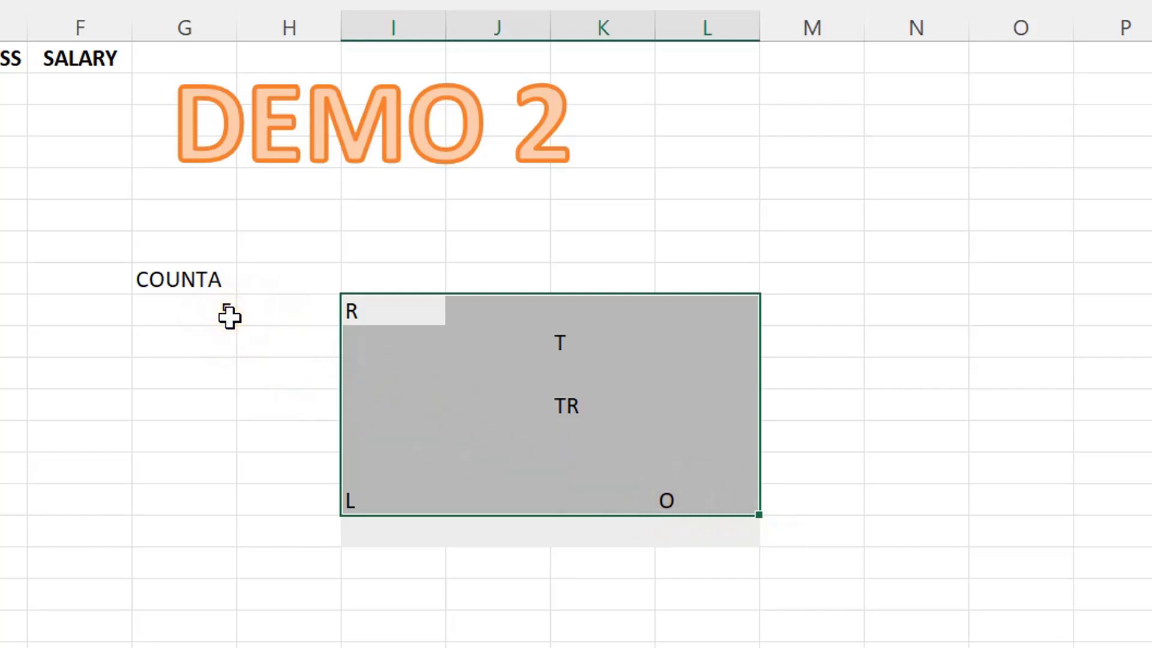
Clear the COUNTA demo area's contents and set its fill to No Fill.
left_click_drag(216, 289, 742, 528)
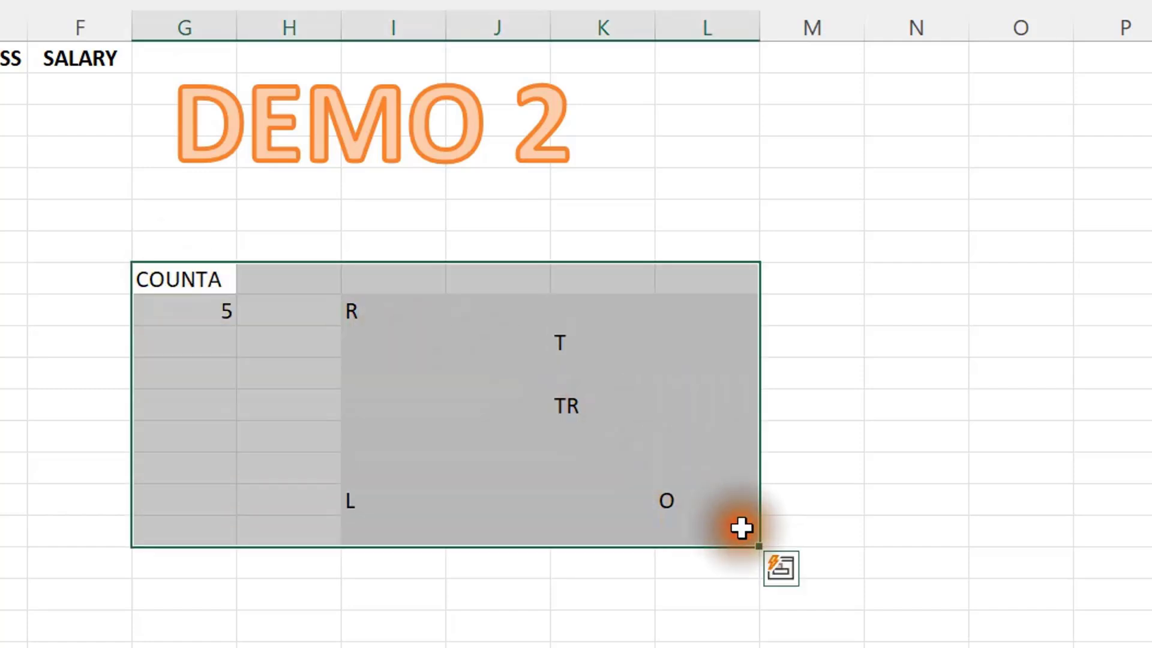
key("Delete")
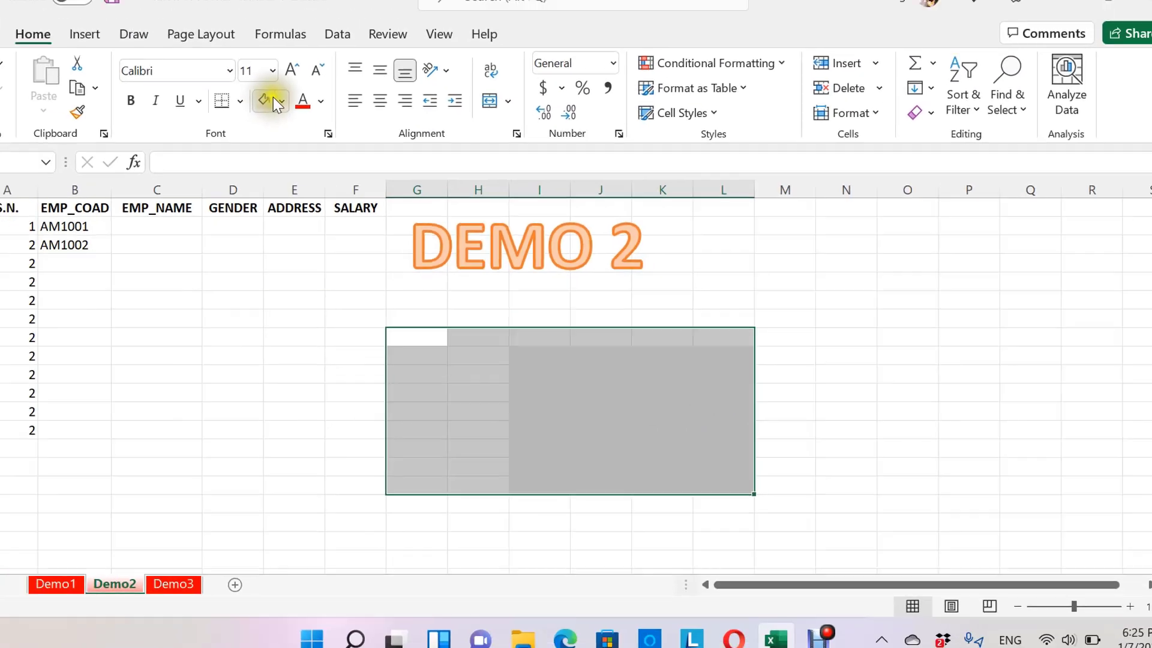
left_click(279, 100)
left_click(332, 320)
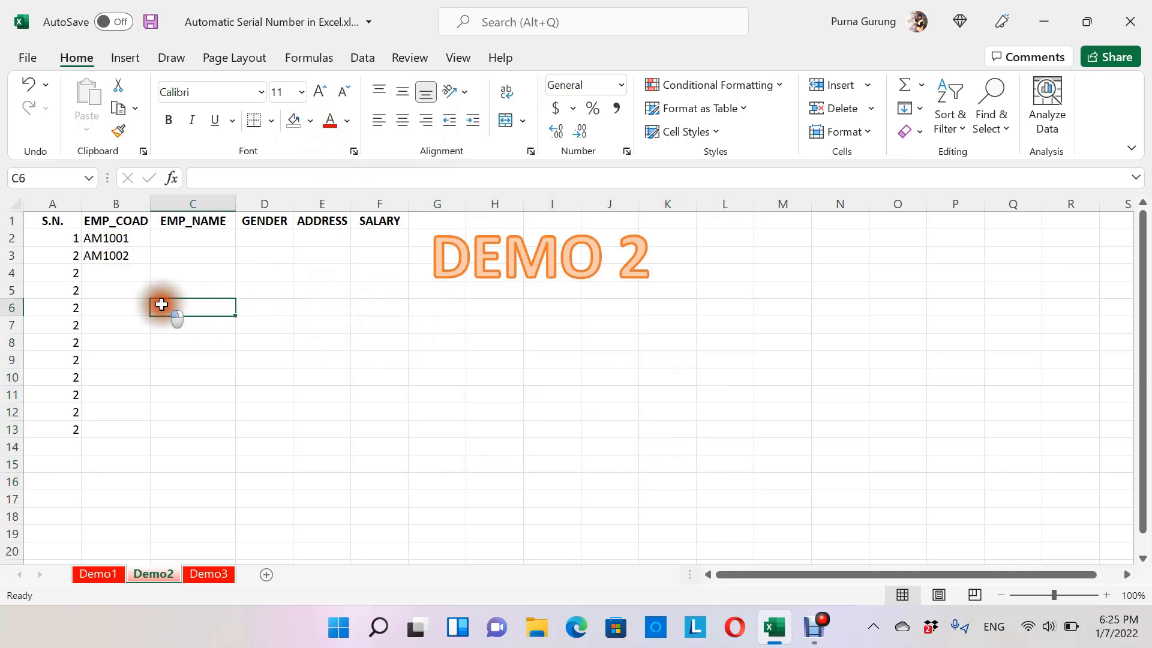
left_click(106, 257)
Review the SUBTOTAL formula in A2 and select the S.N. values A4:A12.
left_click(72, 237)
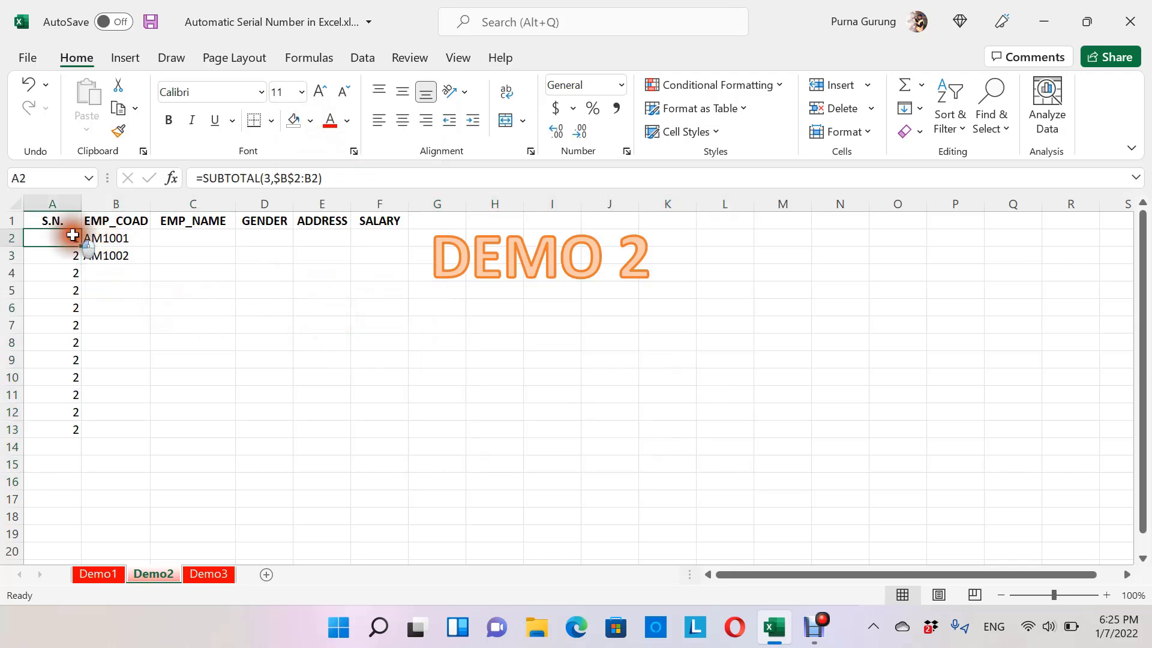
left_click(265, 178)
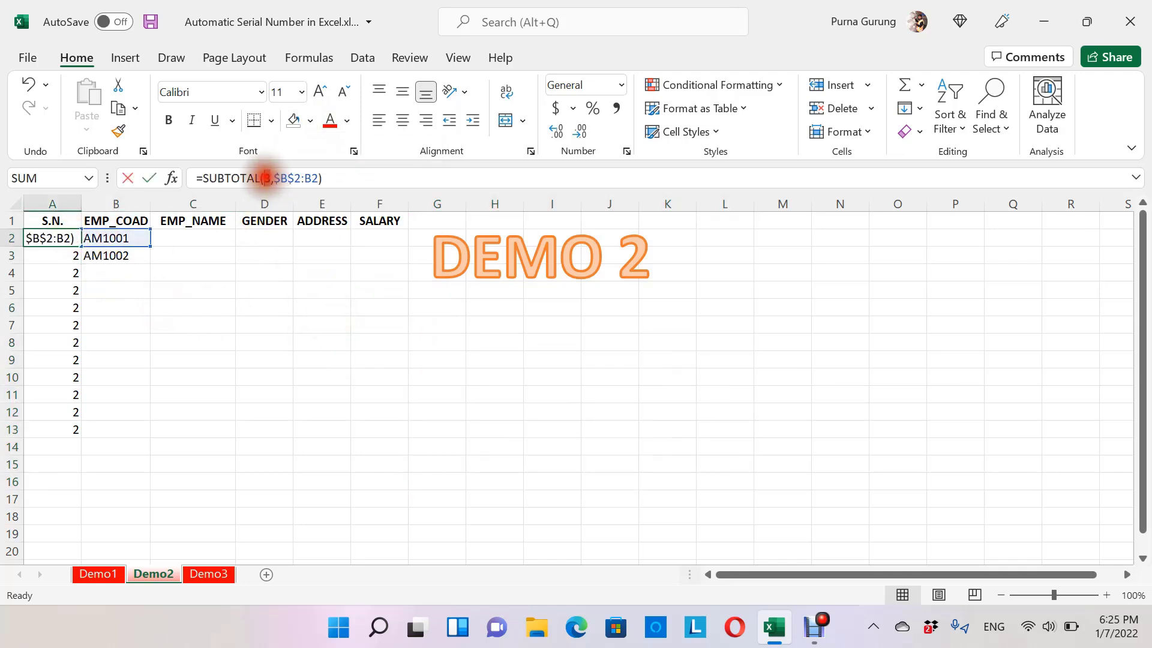
key("Return")
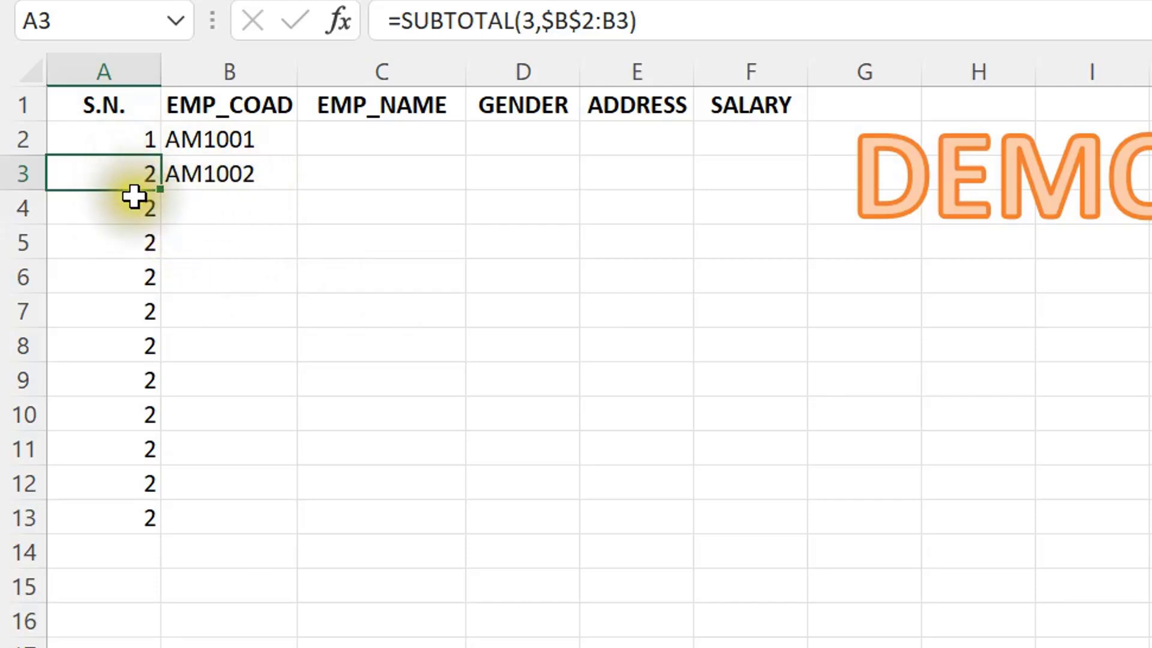
left_click_drag(134, 206, 105, 519)
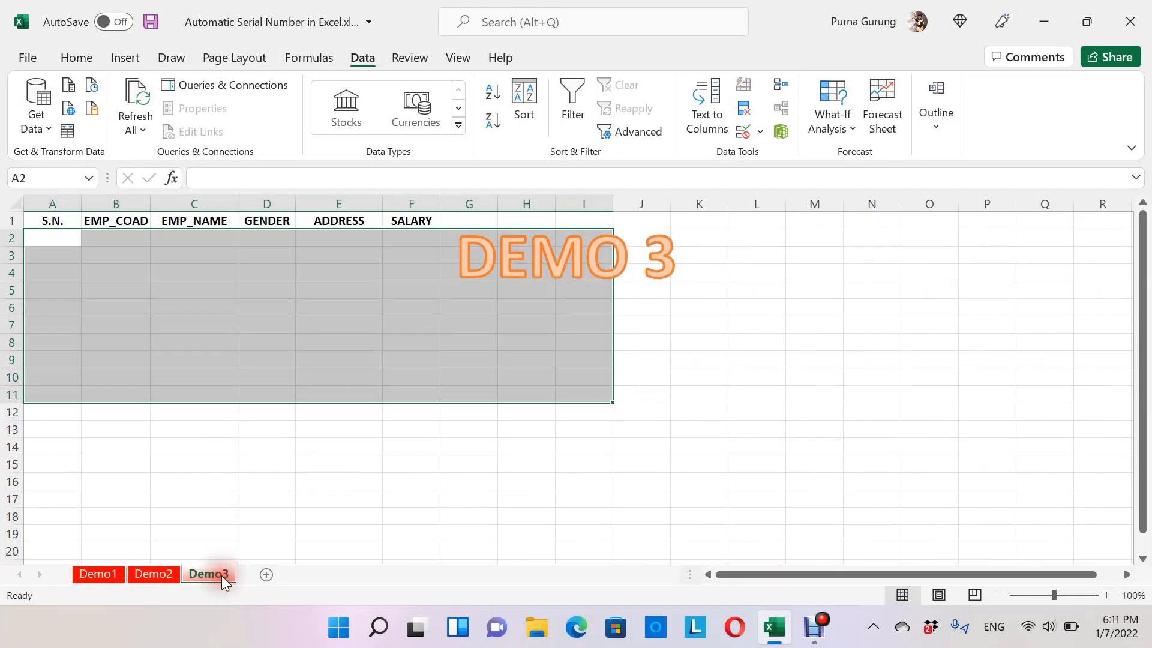
Enter =SUBTOTAL(3,$B$2:B2) in A2, using F4 to lock the first B2 reference.
left_click(218, 308)
left_click(52, 239)
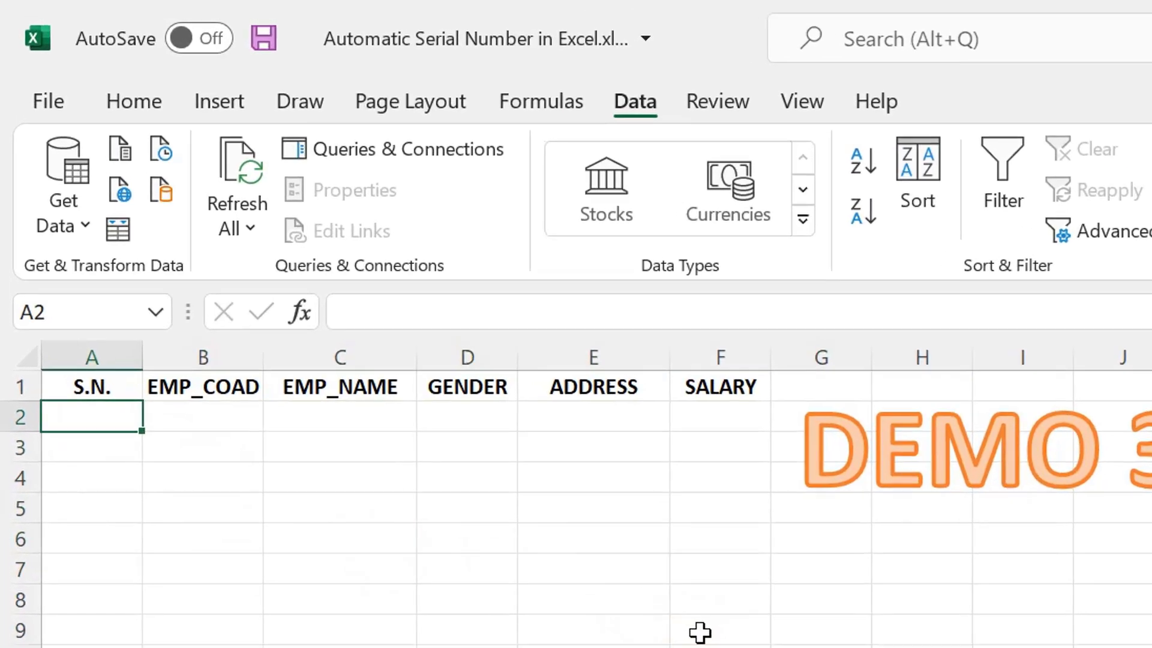
type("=")
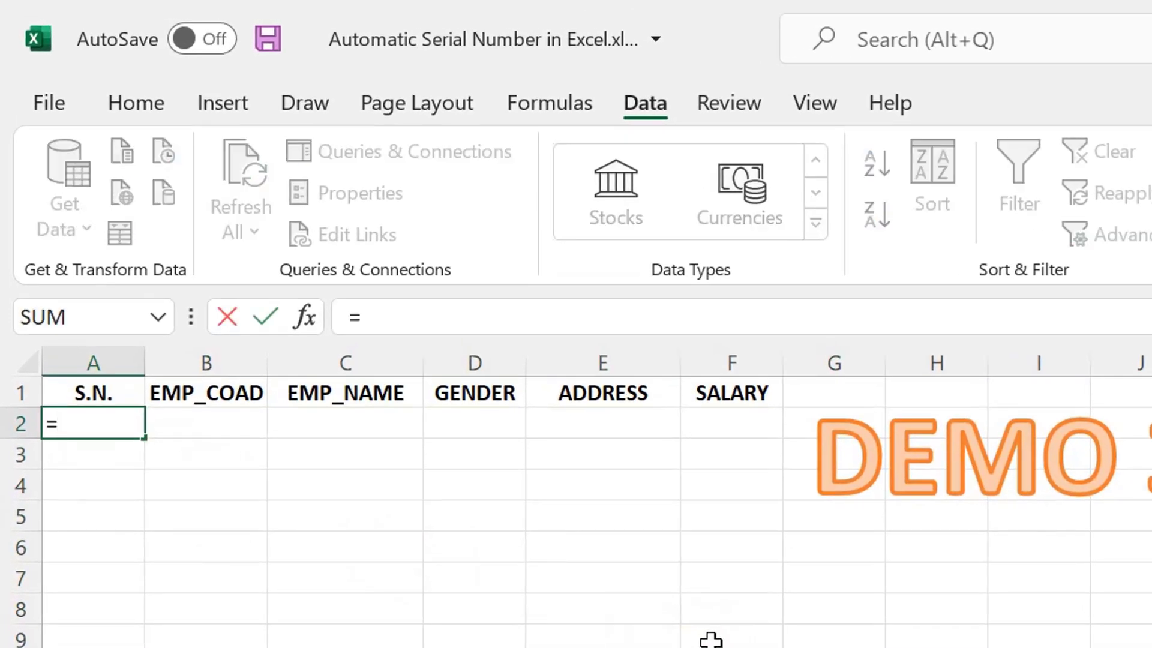
type("su")
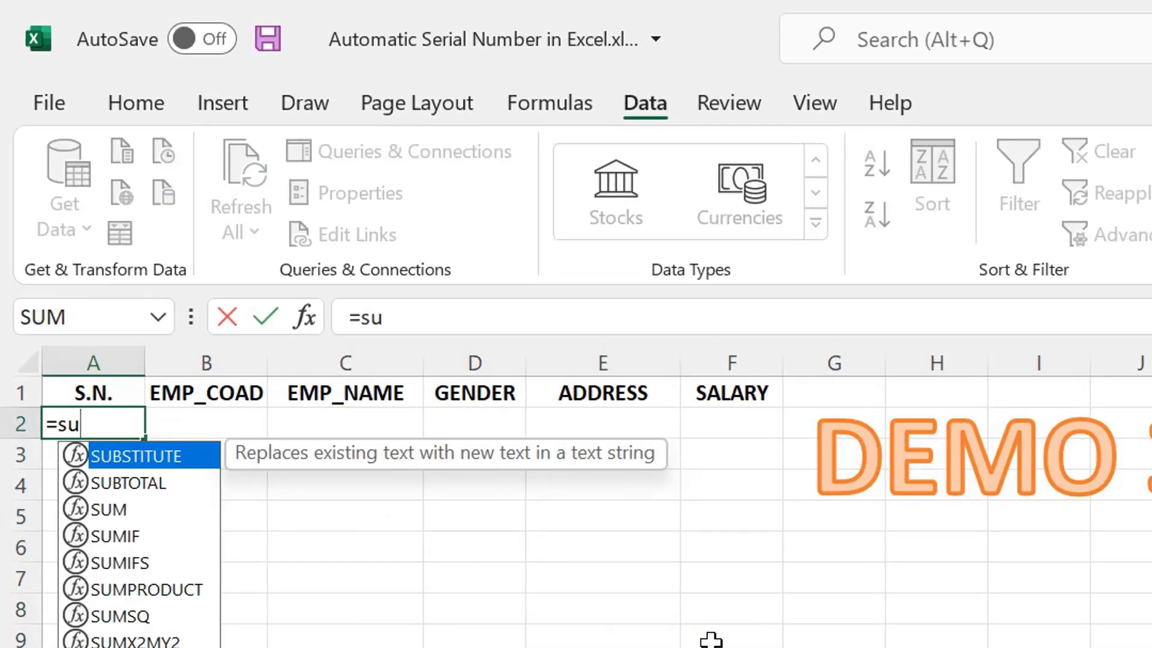
type("u")
key("BackSpace")
type("b")
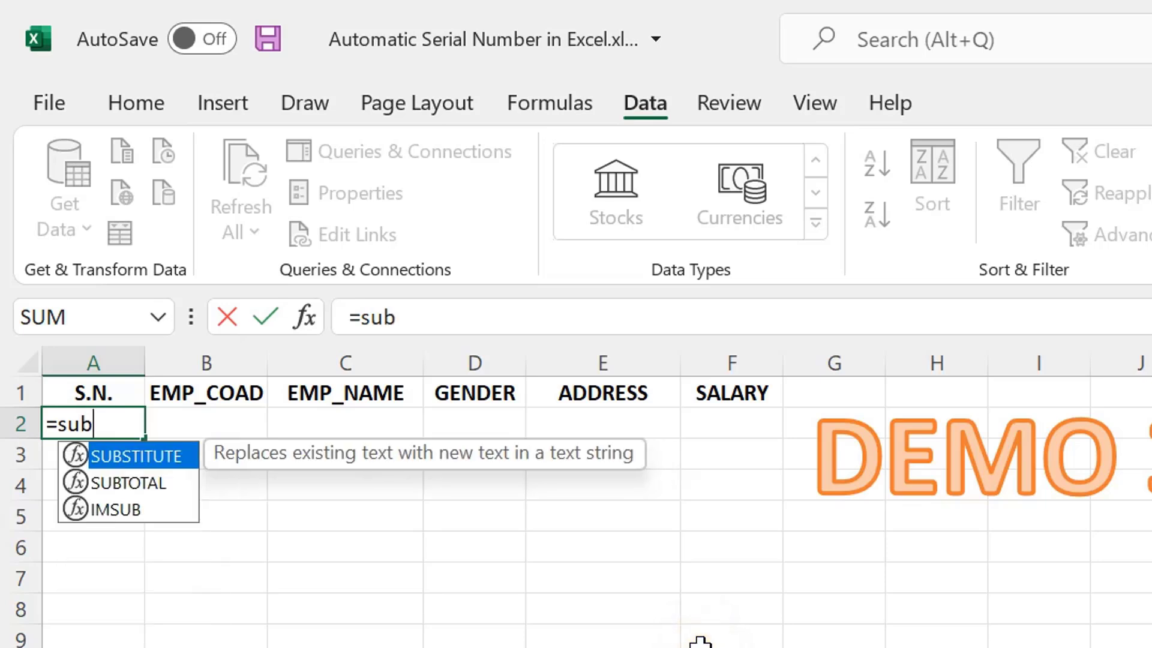
type("to")
key("Tab")
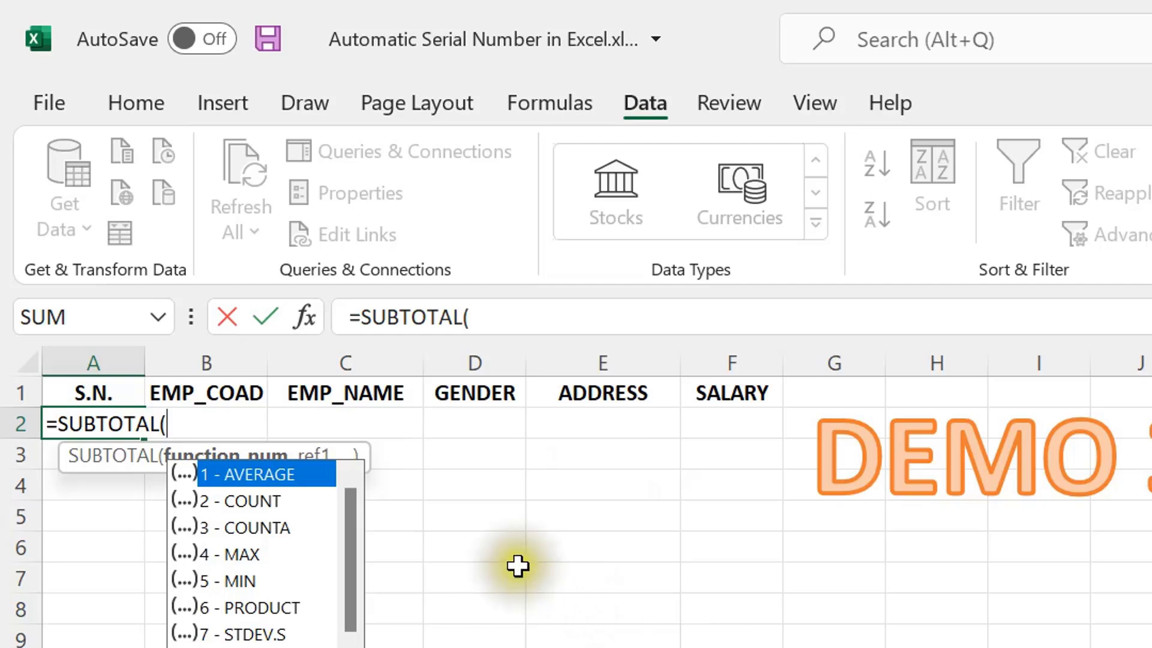
double_click(260, 527)
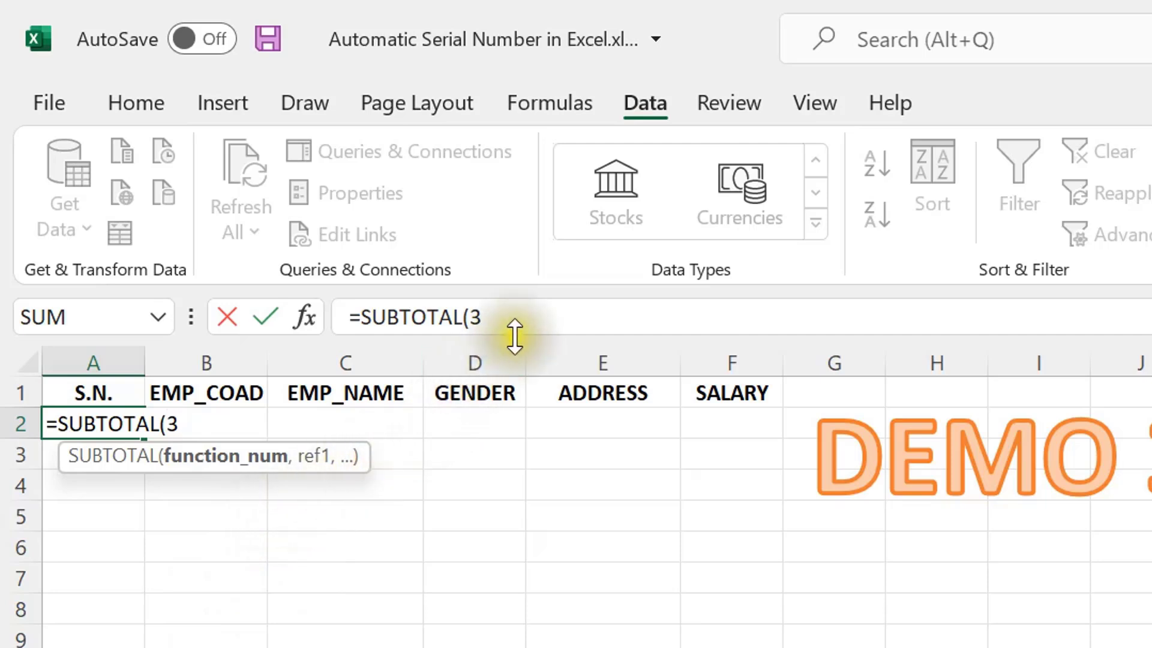
type(",")
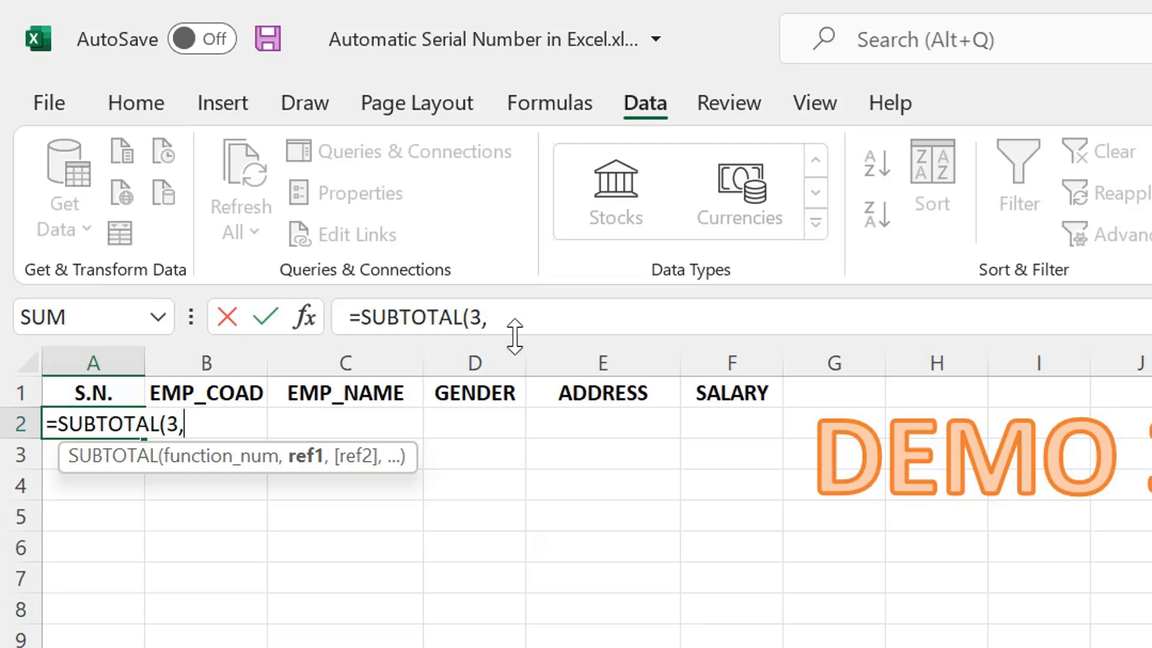
type("B")
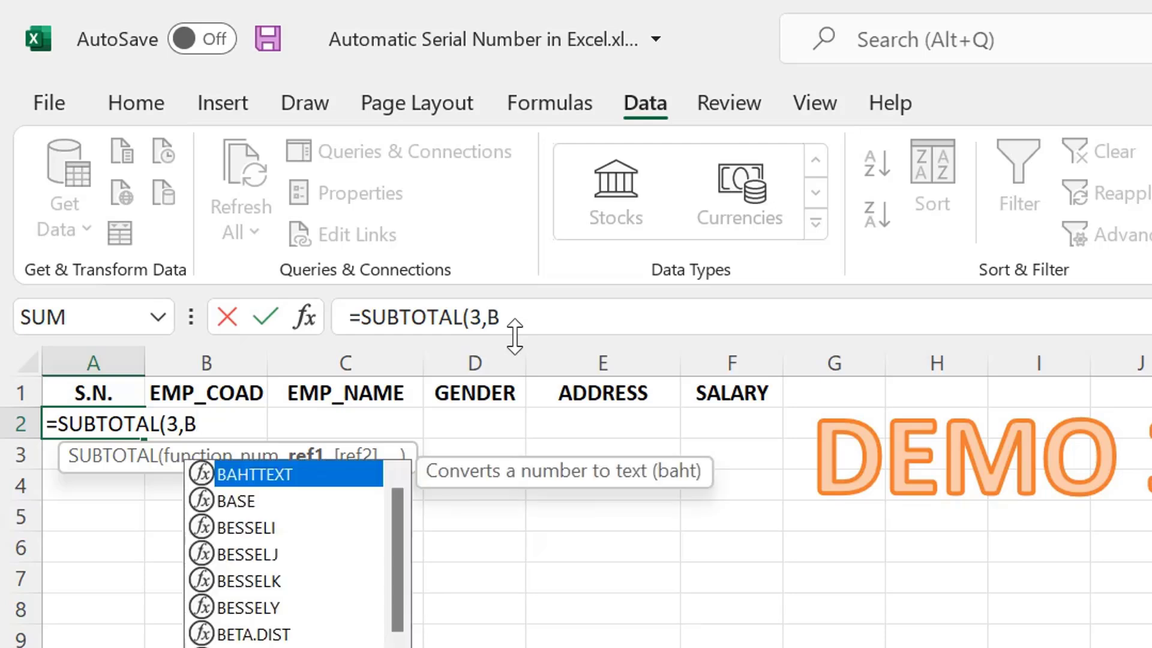
type("2")
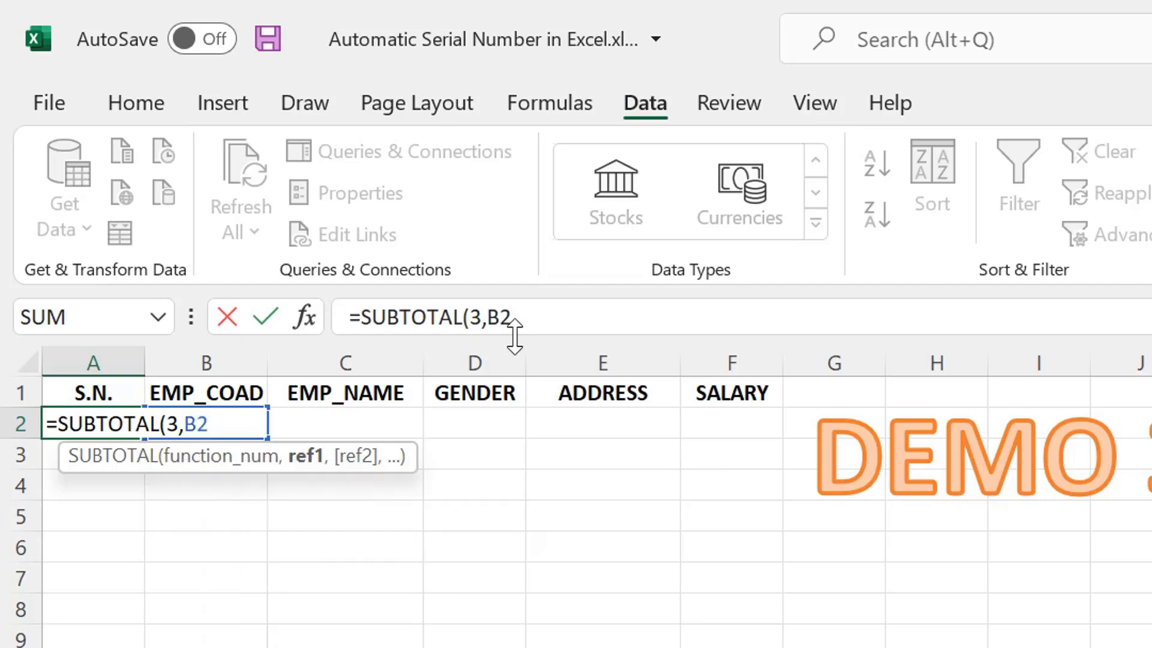
type(":B")
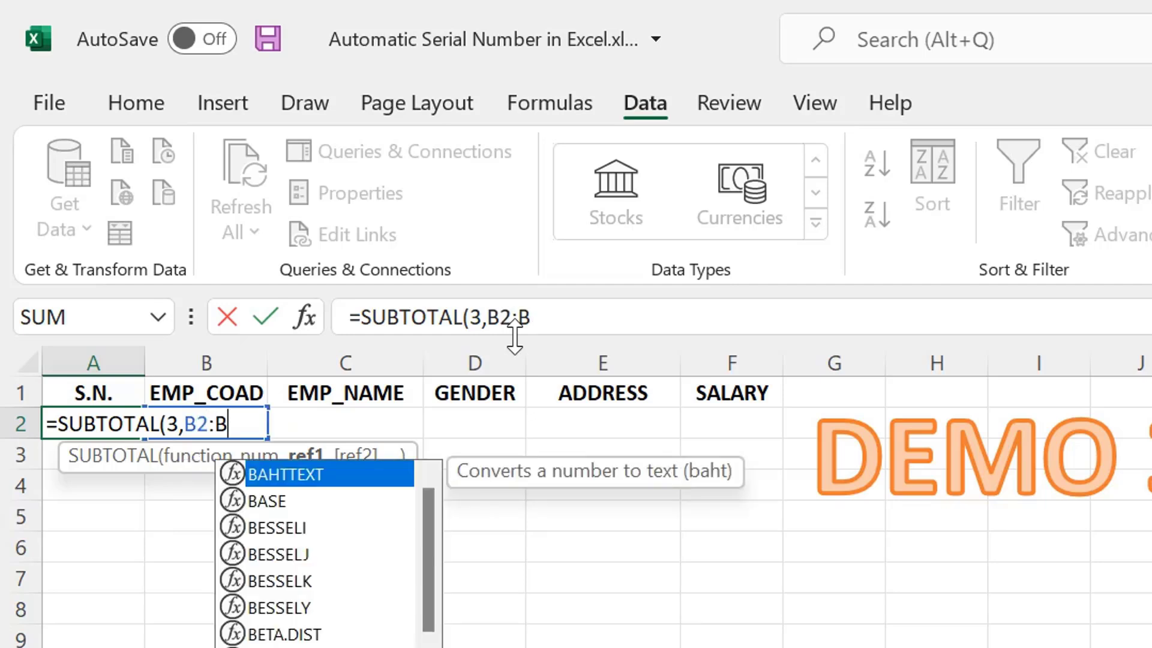
type("2)")
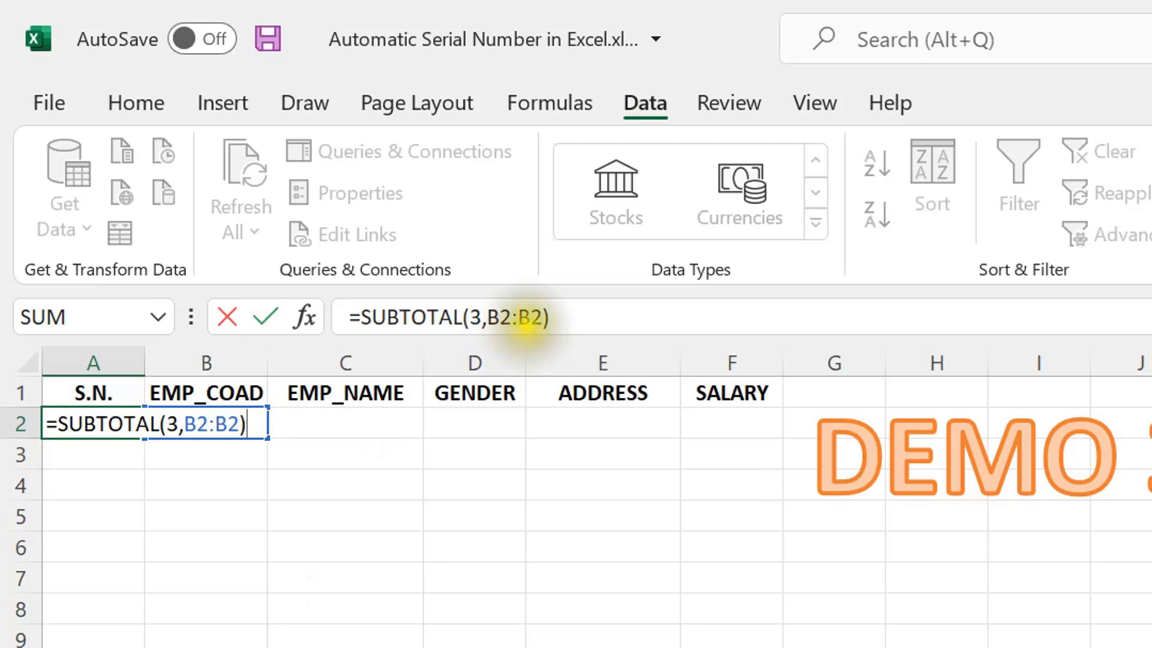
left_click(499, 316)
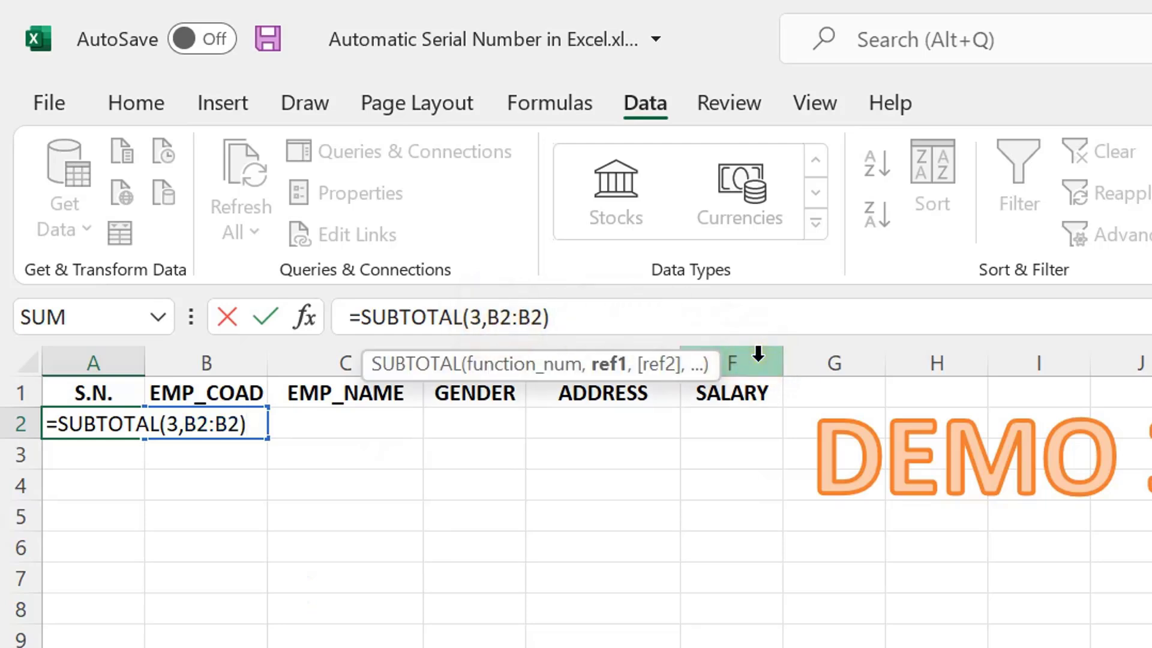
key("F4")
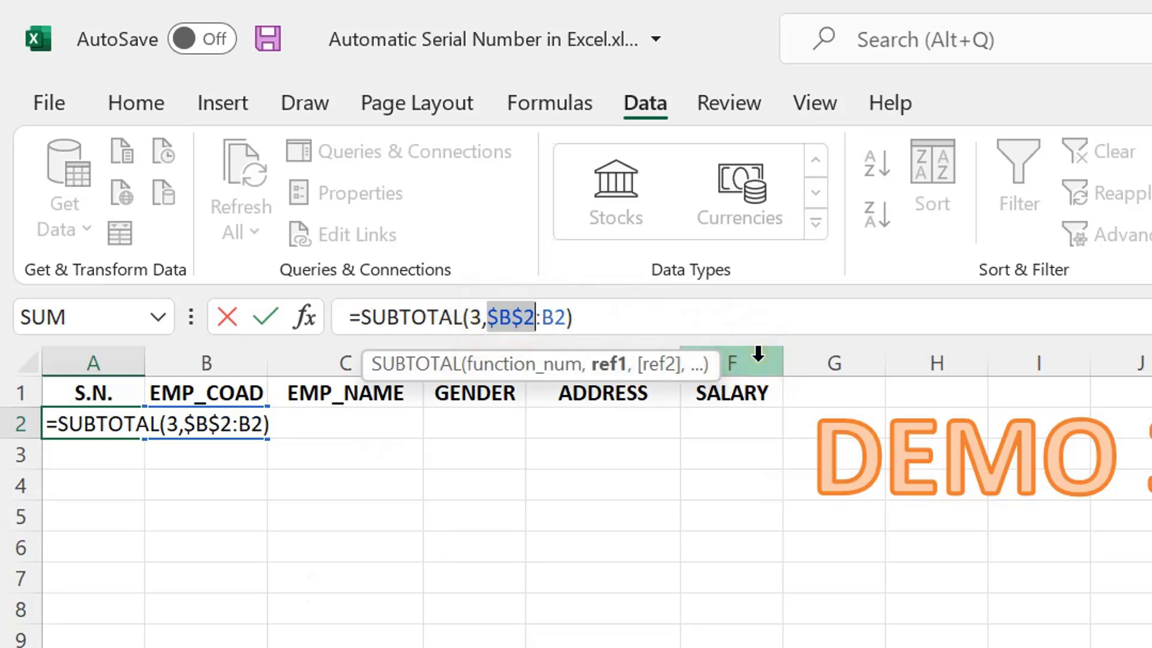
key("Return")
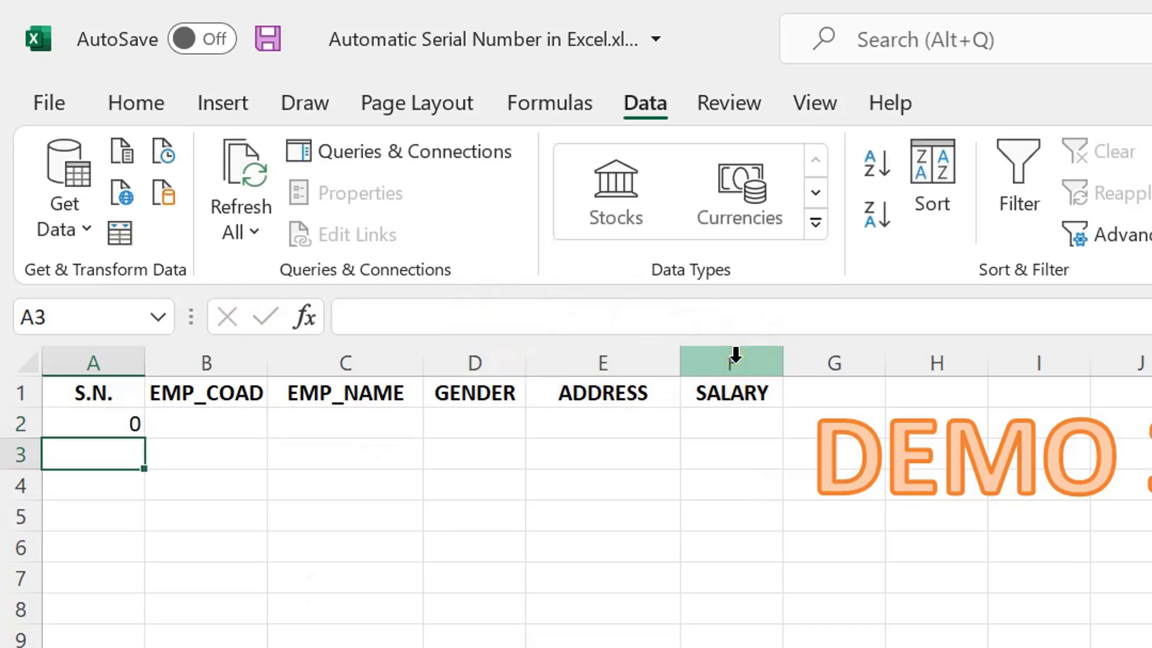
Copy A2's formula down column A and enter code AM1001 and the employee's name in row 2.
left_click(120, 427)
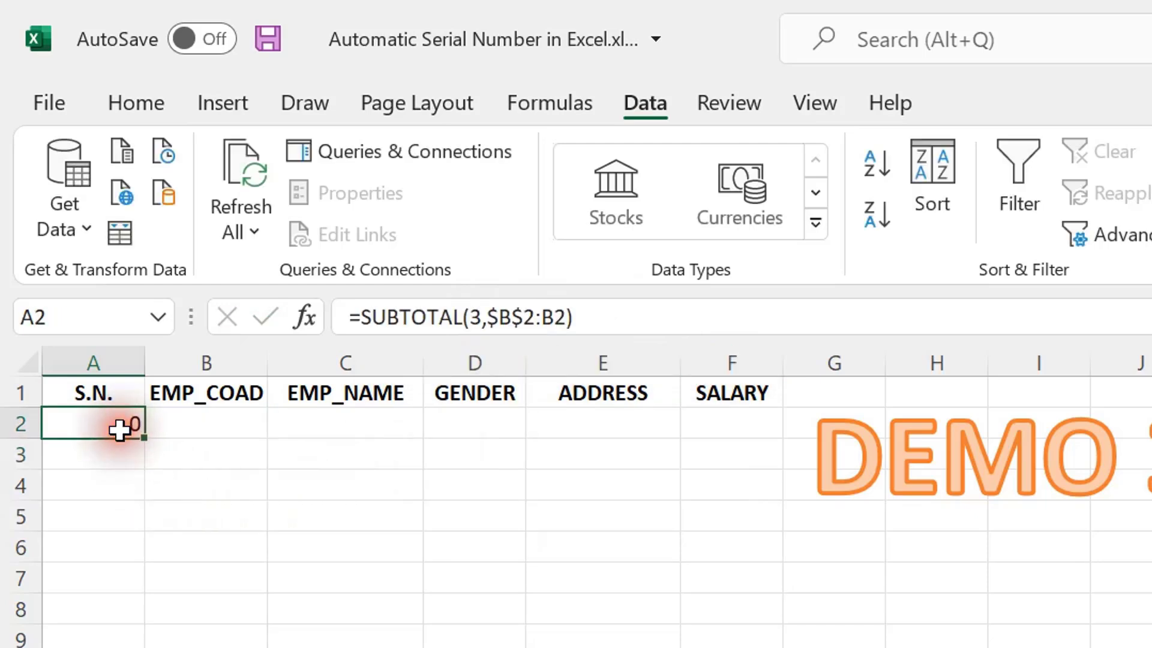
left_click_drag(142, 444, 159, 636)
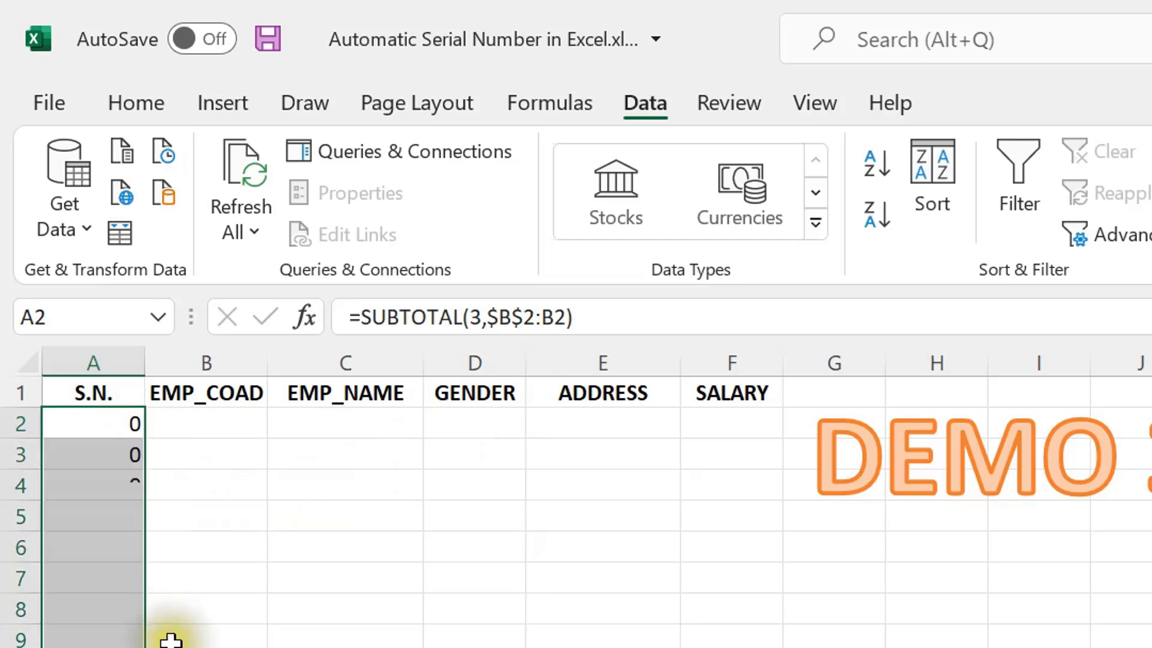
left_click(201, 421)
type("AM")
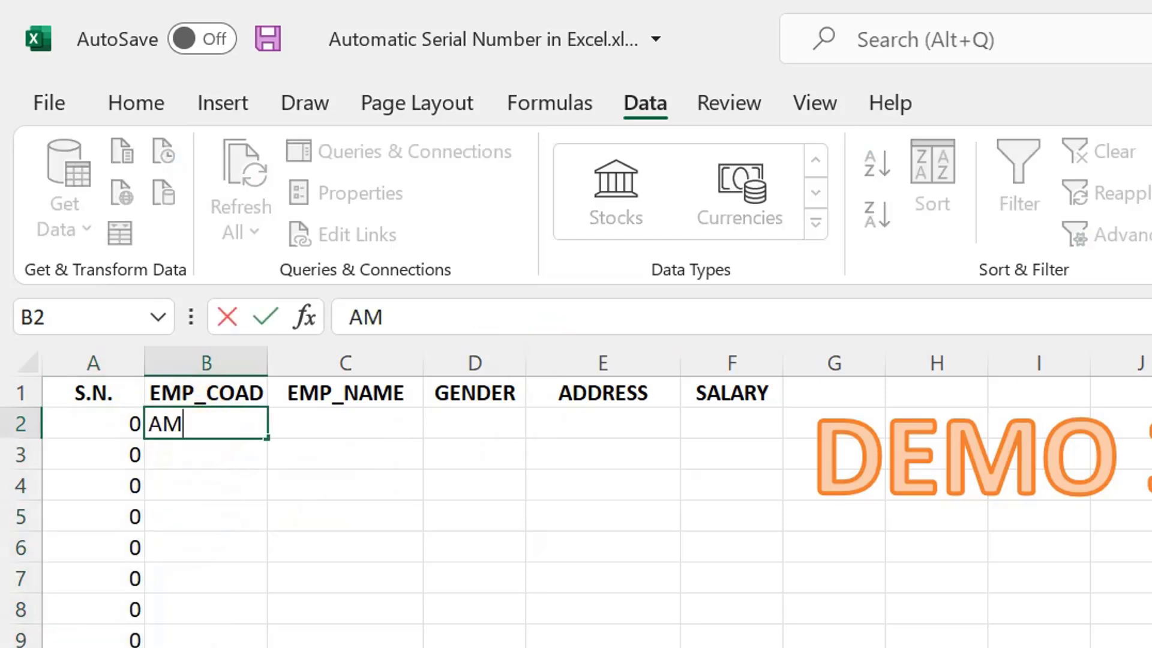
type("1001")
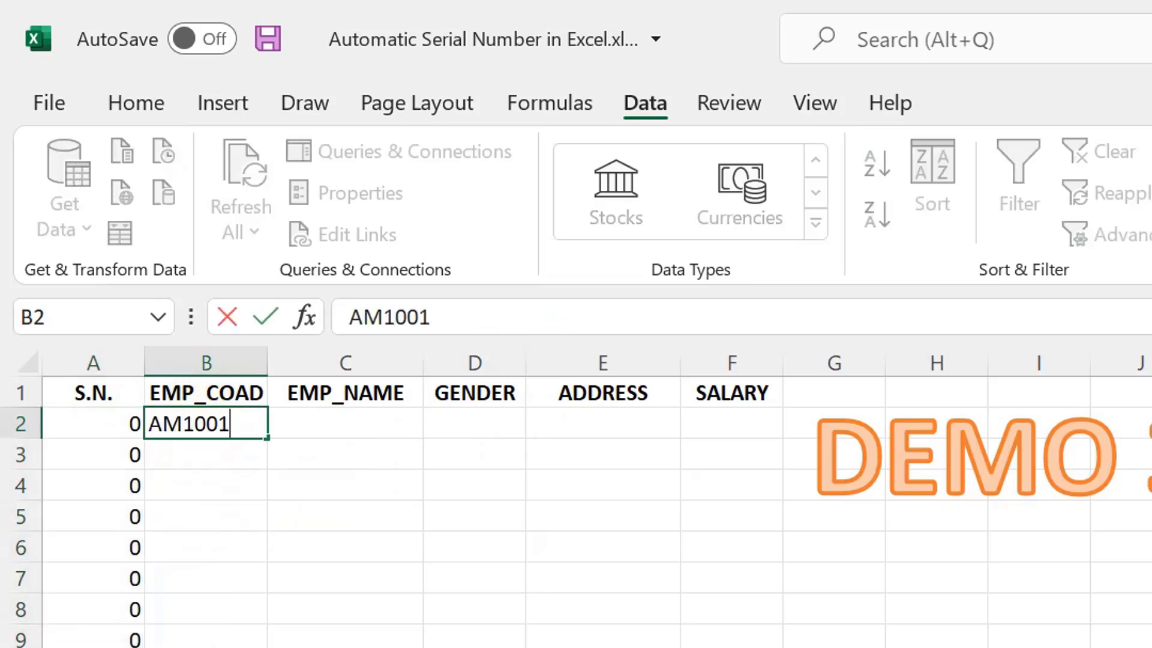
key("Tab")
type("R")
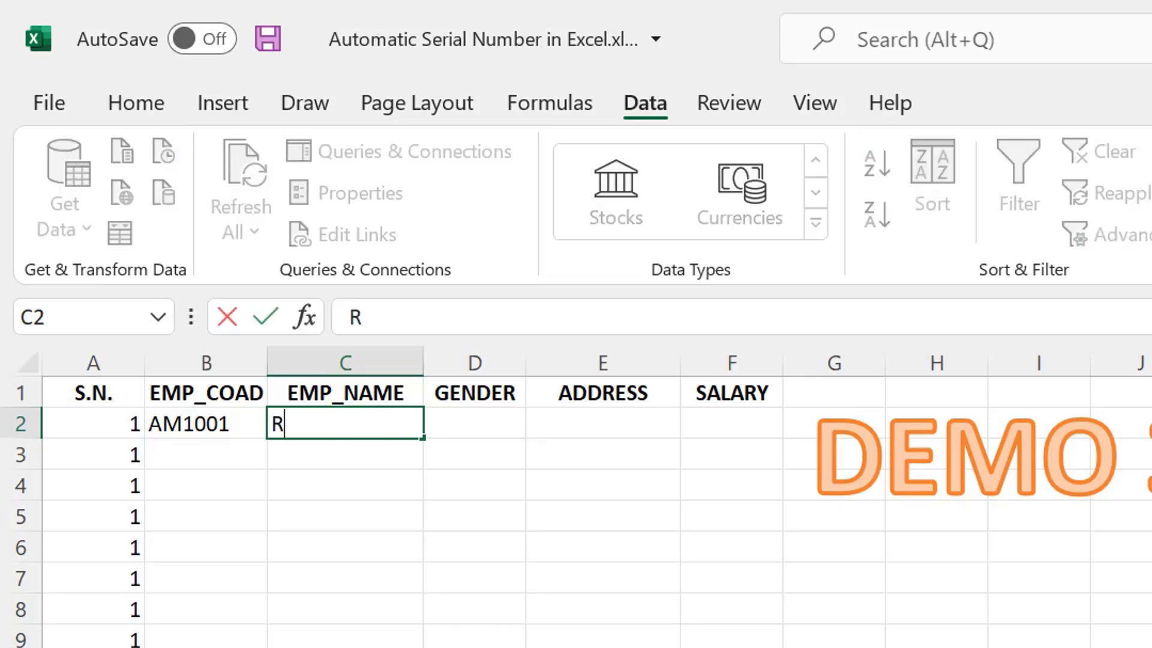
type("amchandr")
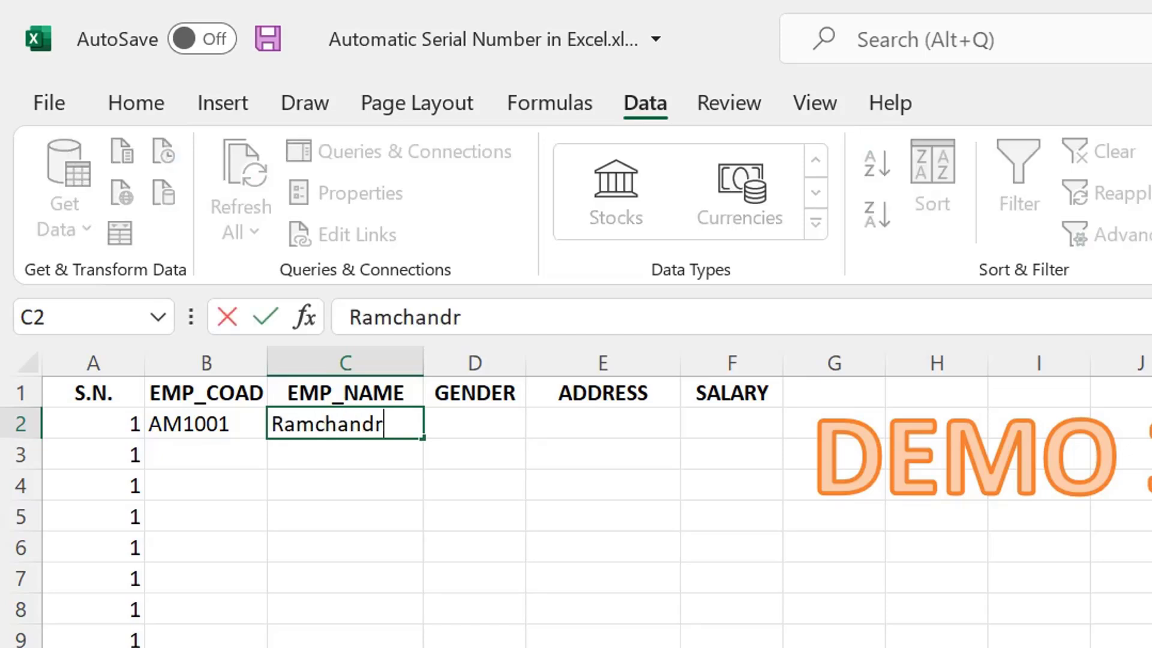
type("a")
key("Tab")
Complete row 2 with gender M, address Pokhara and salary 40,000.
type("M")
key("Tab")
type("Pok")
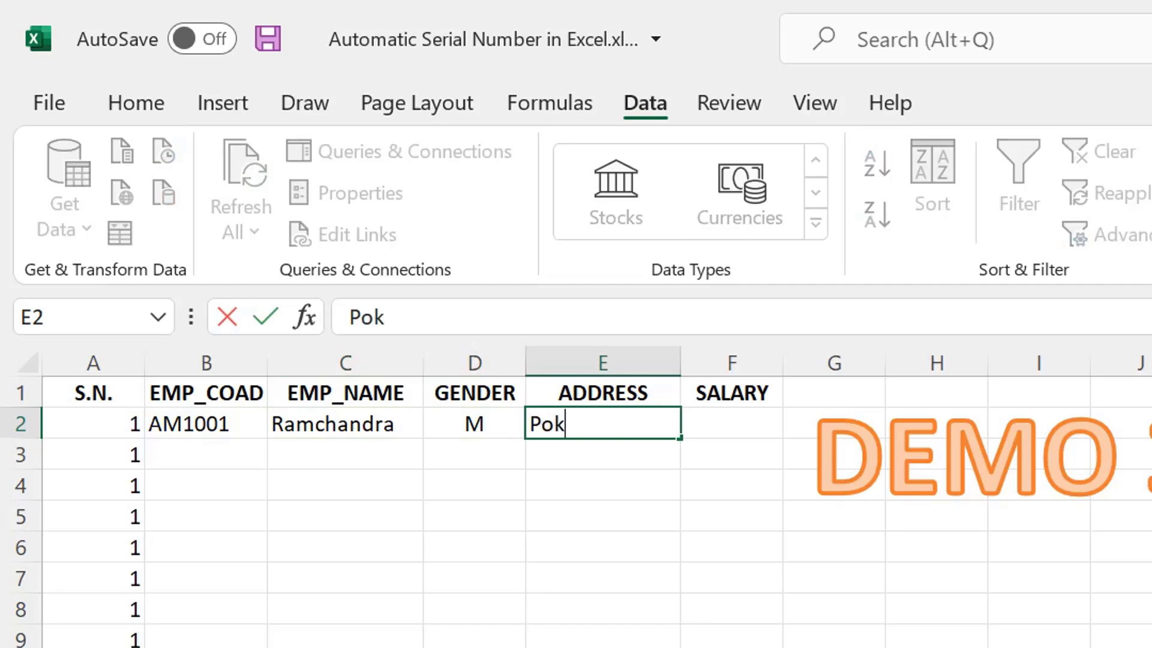
type("har")
key("Tab")
type("40")
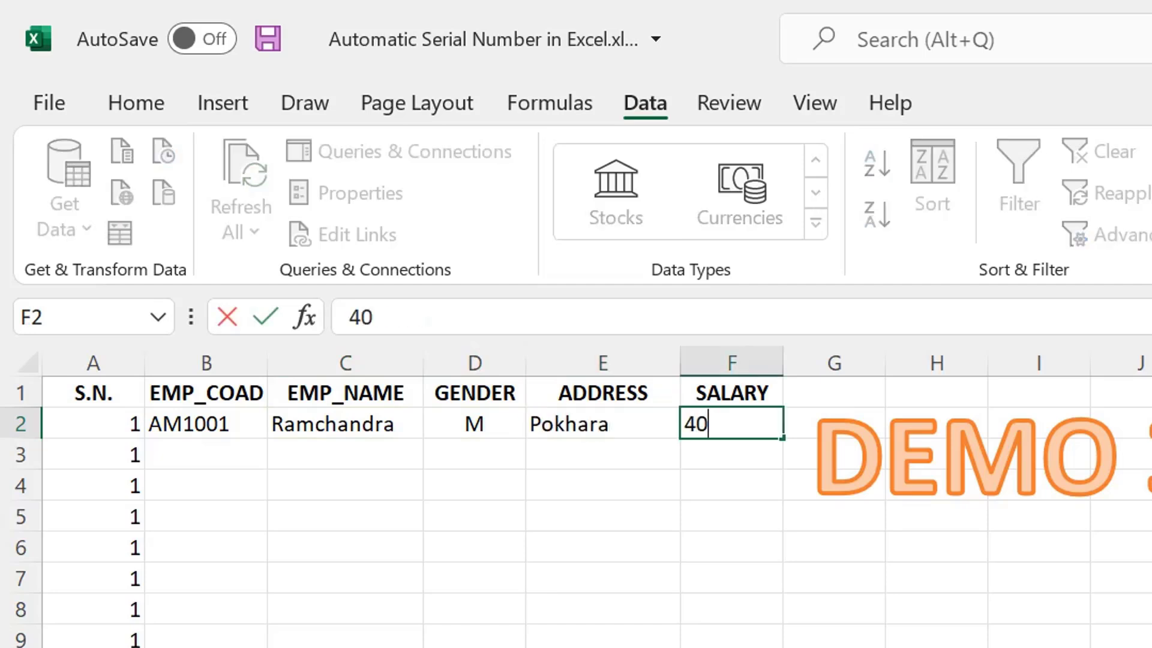
type(",000")
key("Return")
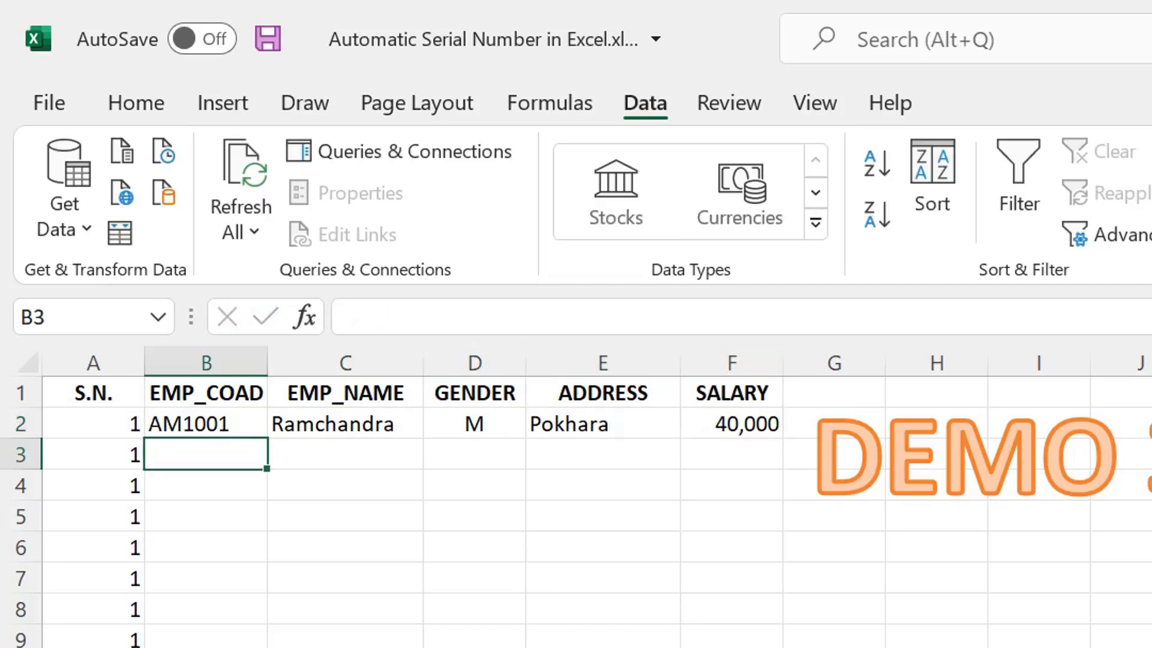
Review the copied formulas in A3 and A2, then start editing A2's formula.
left_click_drag(127, 455, 111, 642)
left_click(270, 529)
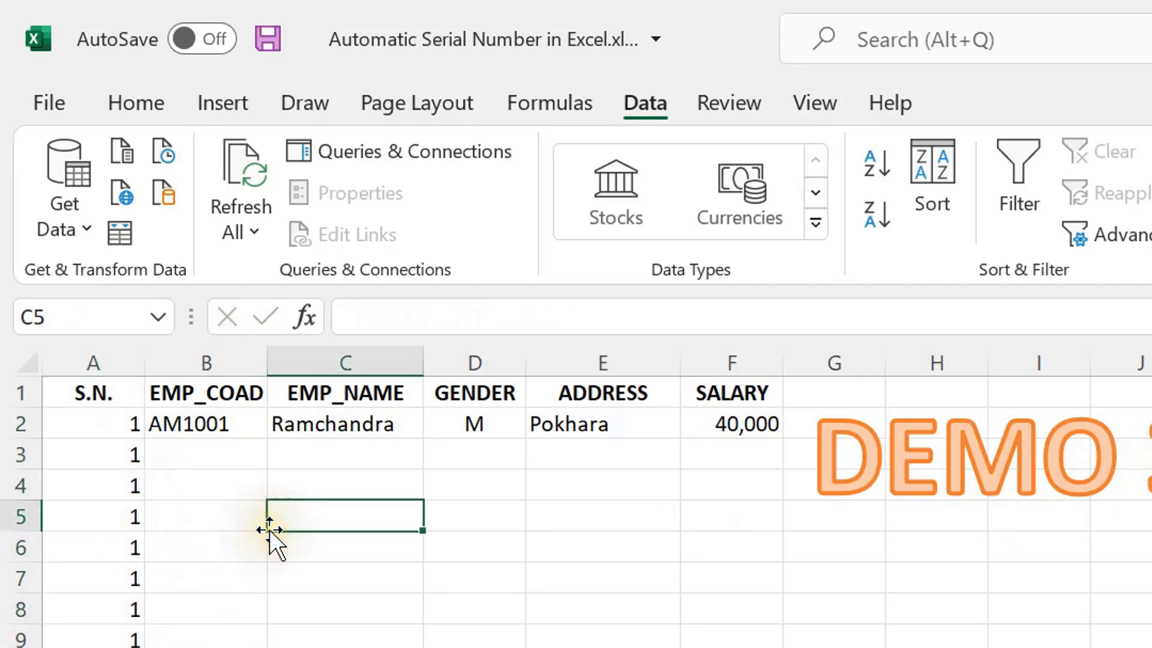
left_click(89, 448)
left_click(114, 426)
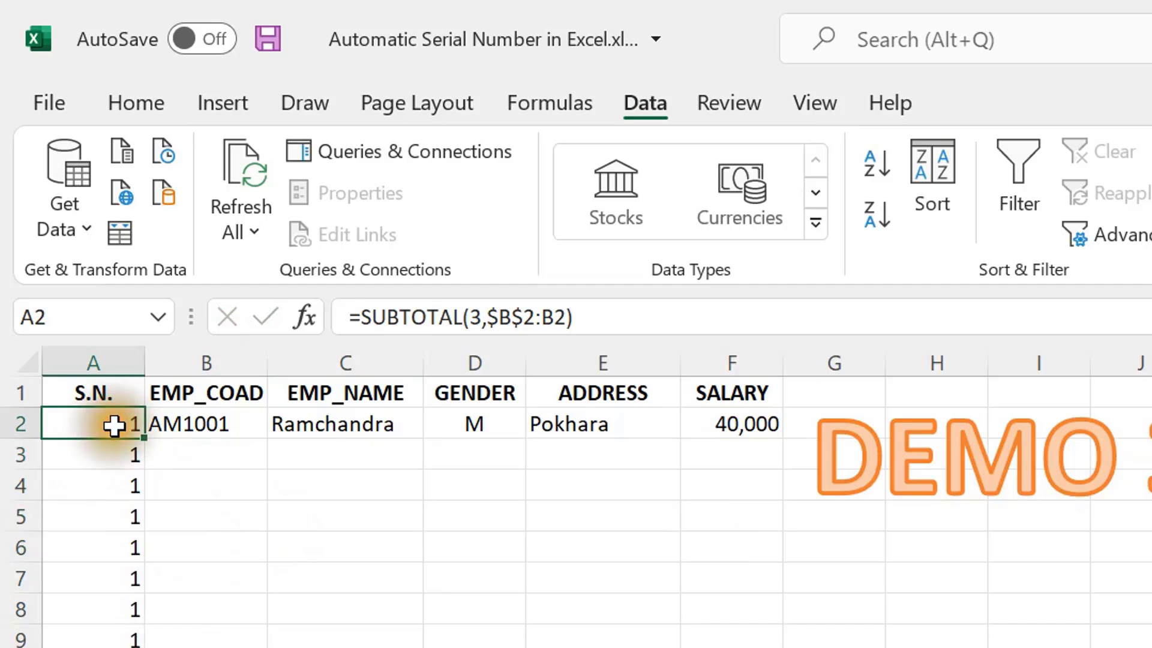
left_click(123, 426)
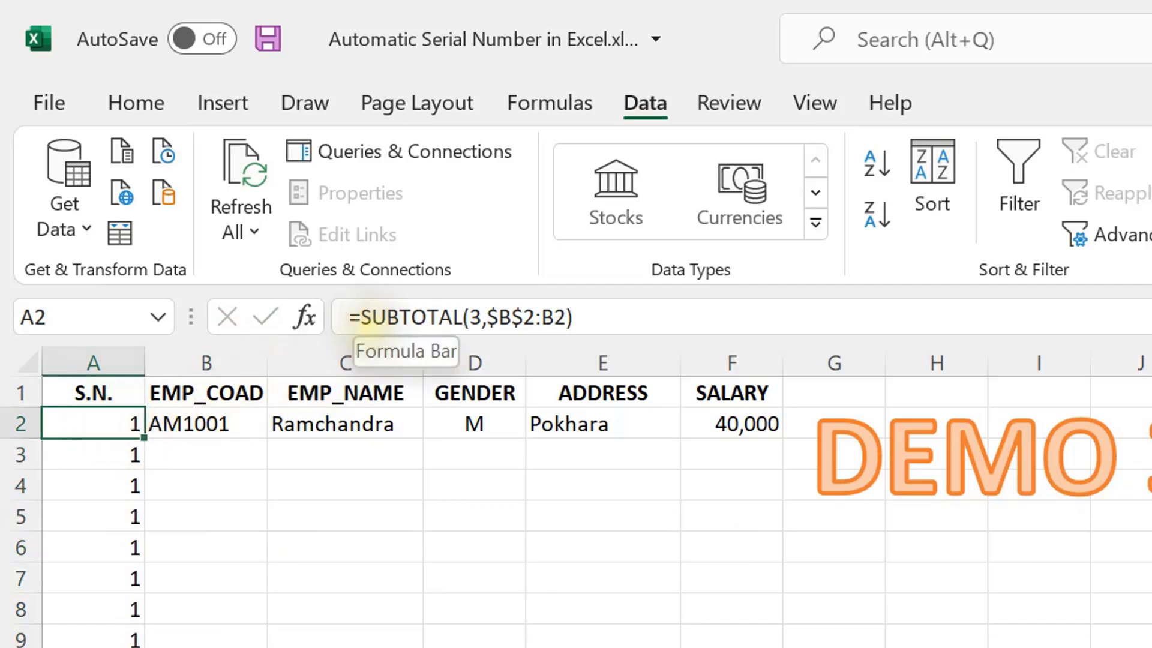
left_click(359, 317)
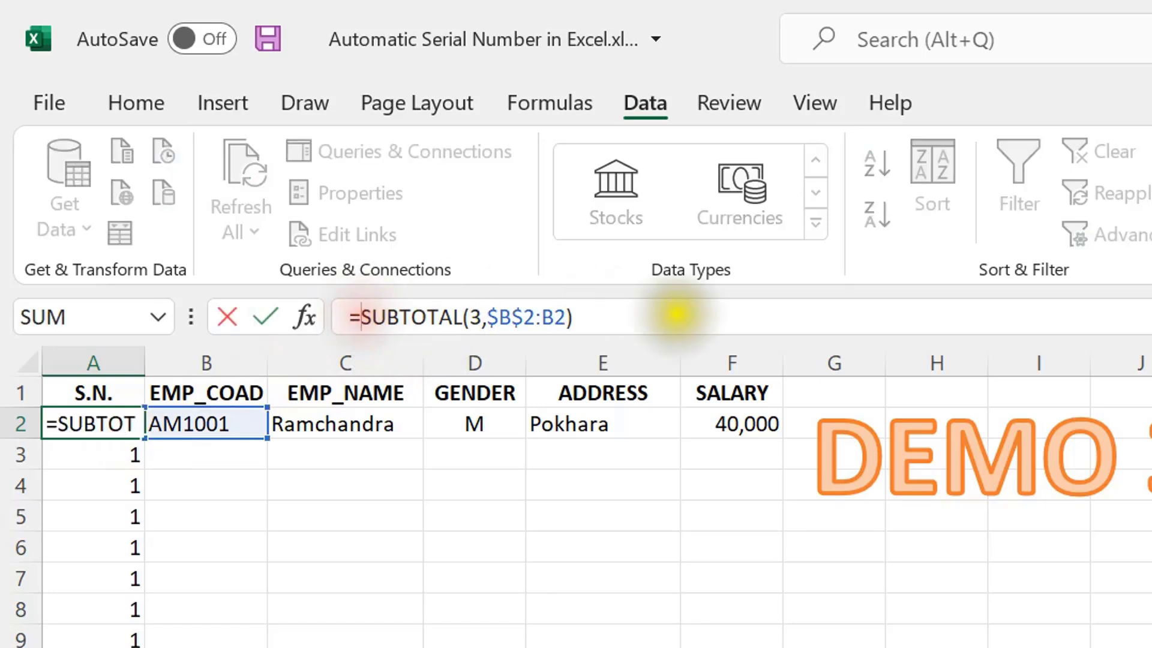
Wrap A2's SUBTOTAL in IF(B2=ISBLANK(FALSE),"", ...).
type("if")
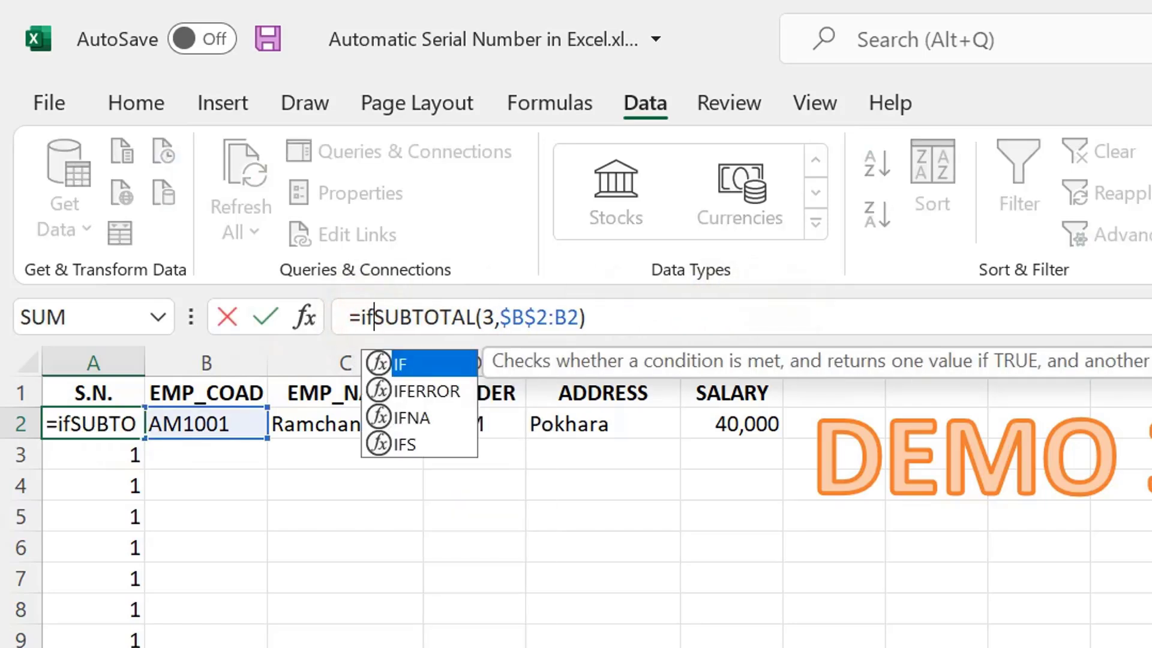
key("Tab")
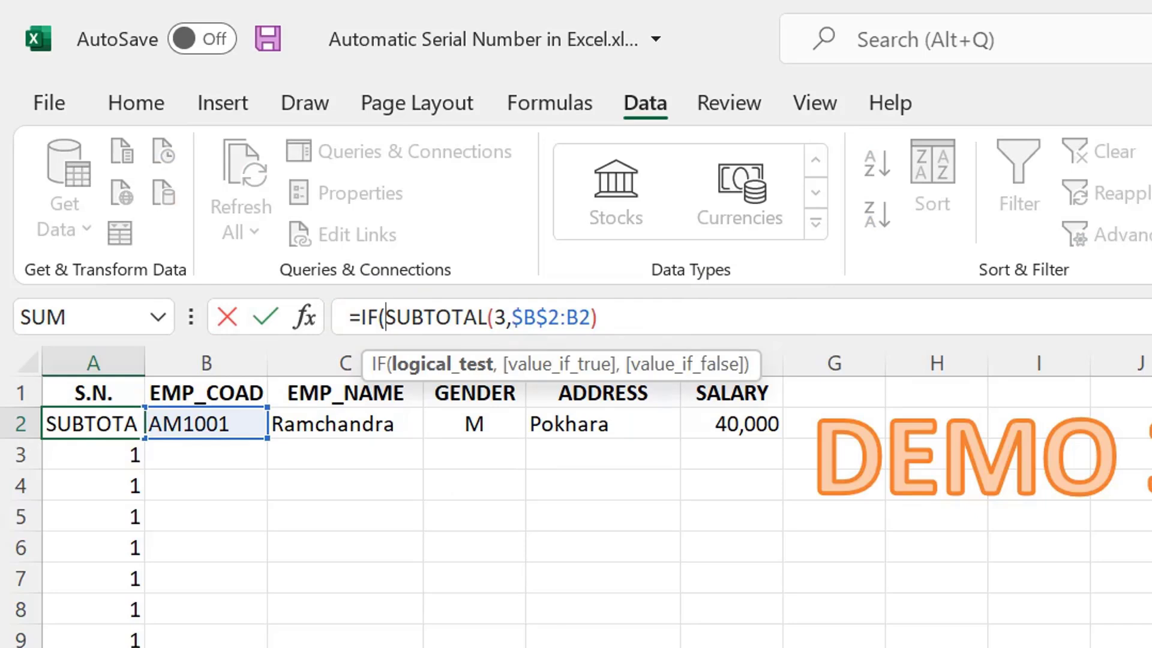
type("B")
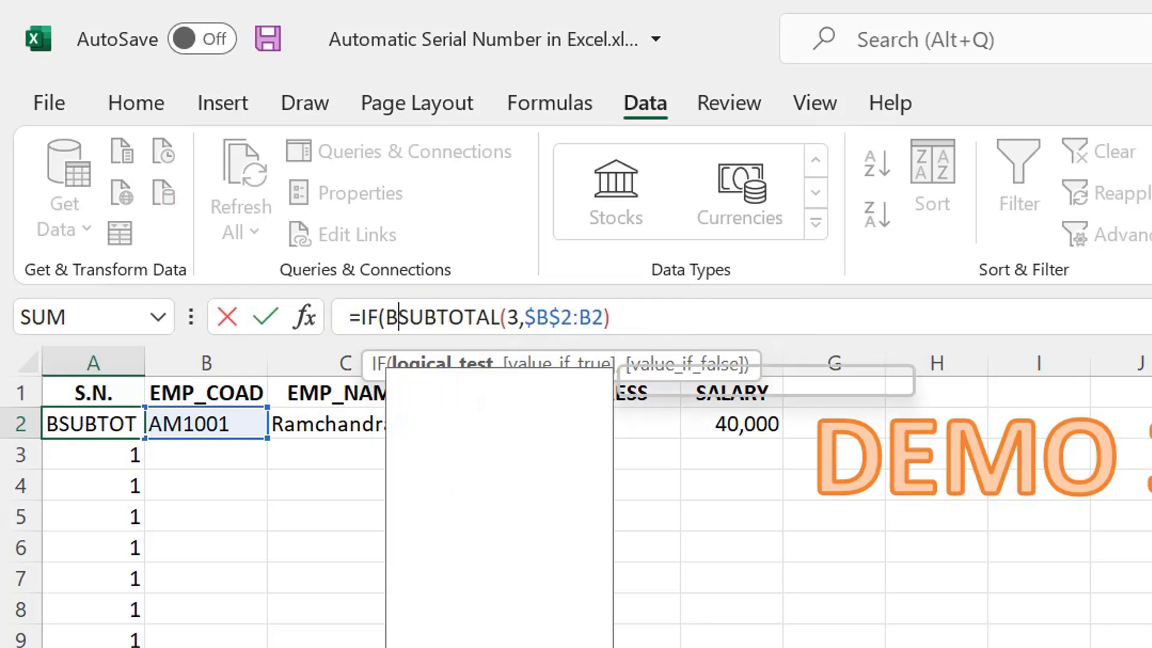
type("2=")
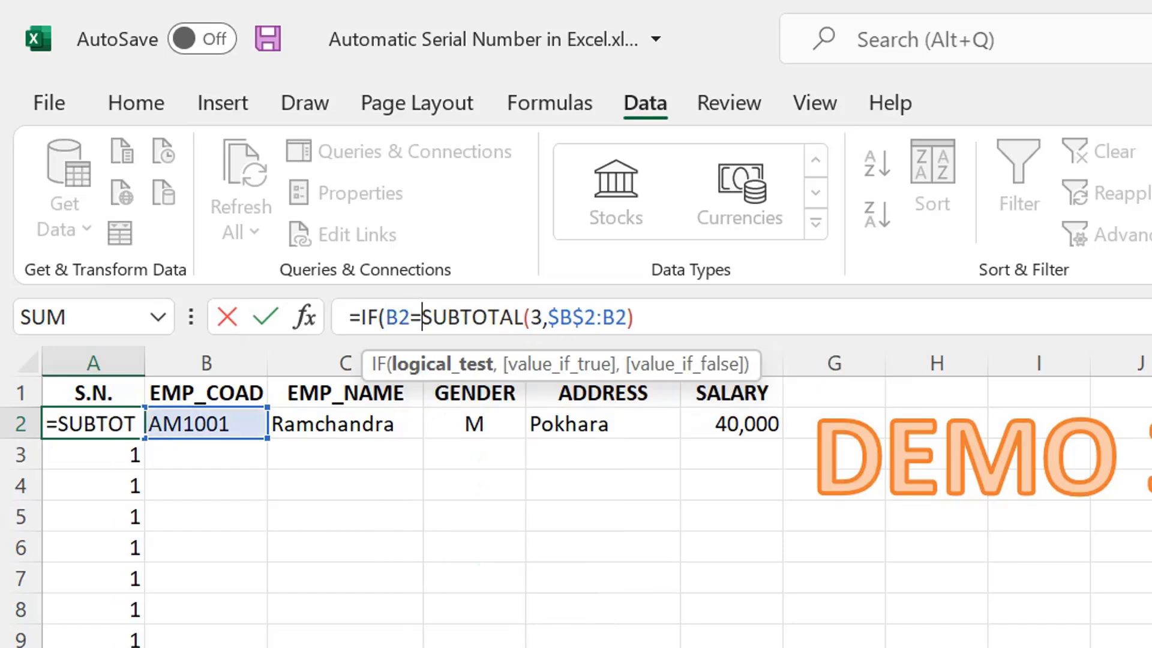
type("isbl")
key("Tab")
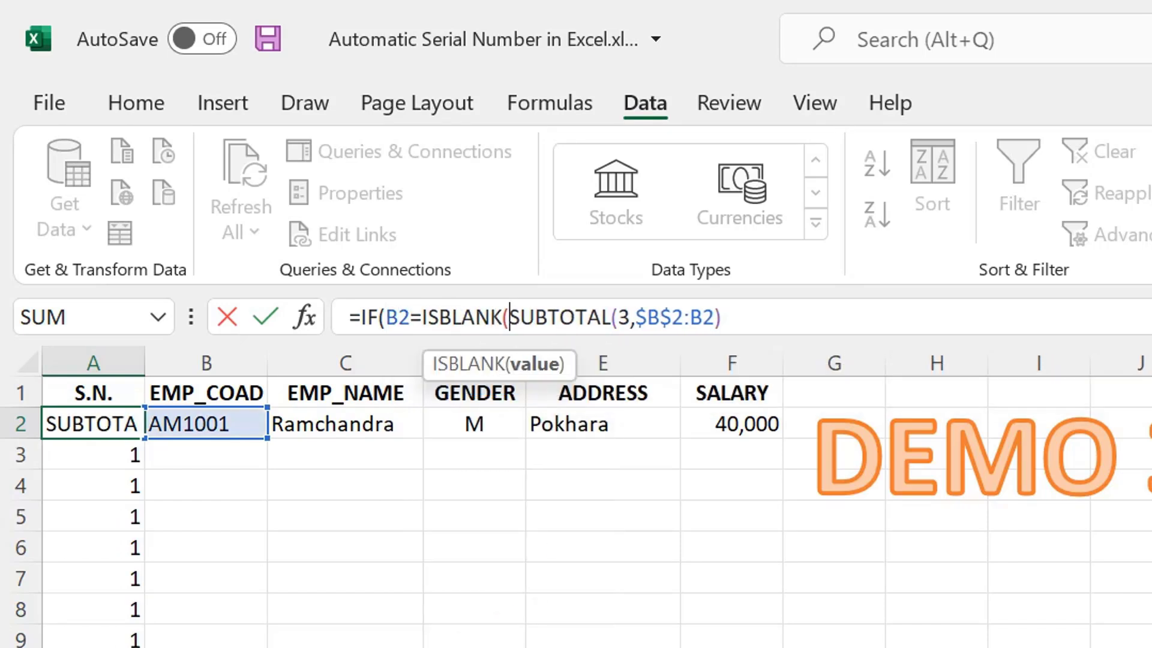
type("fa")
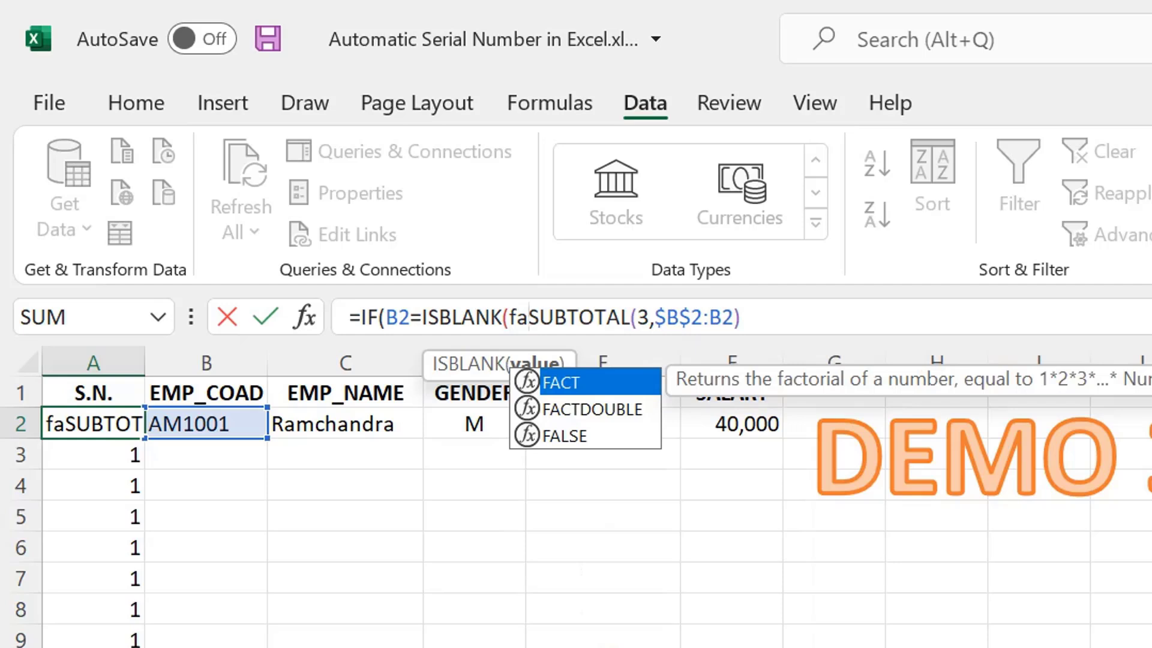
type("l")
key("Tab")
type(")")
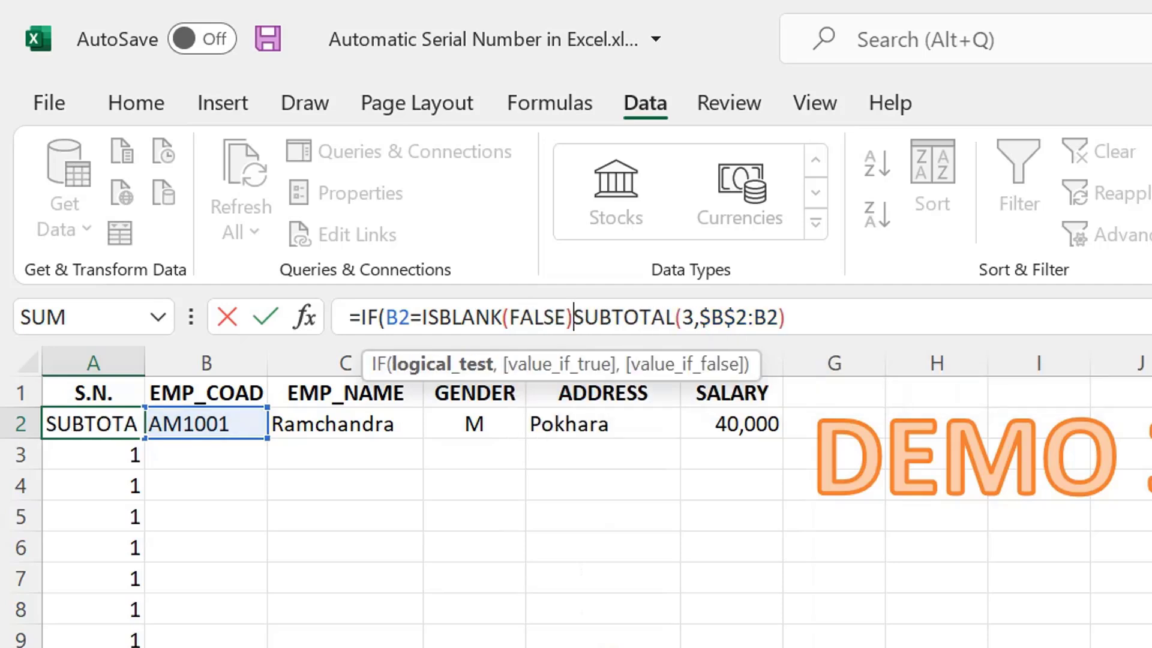
type(",\"")
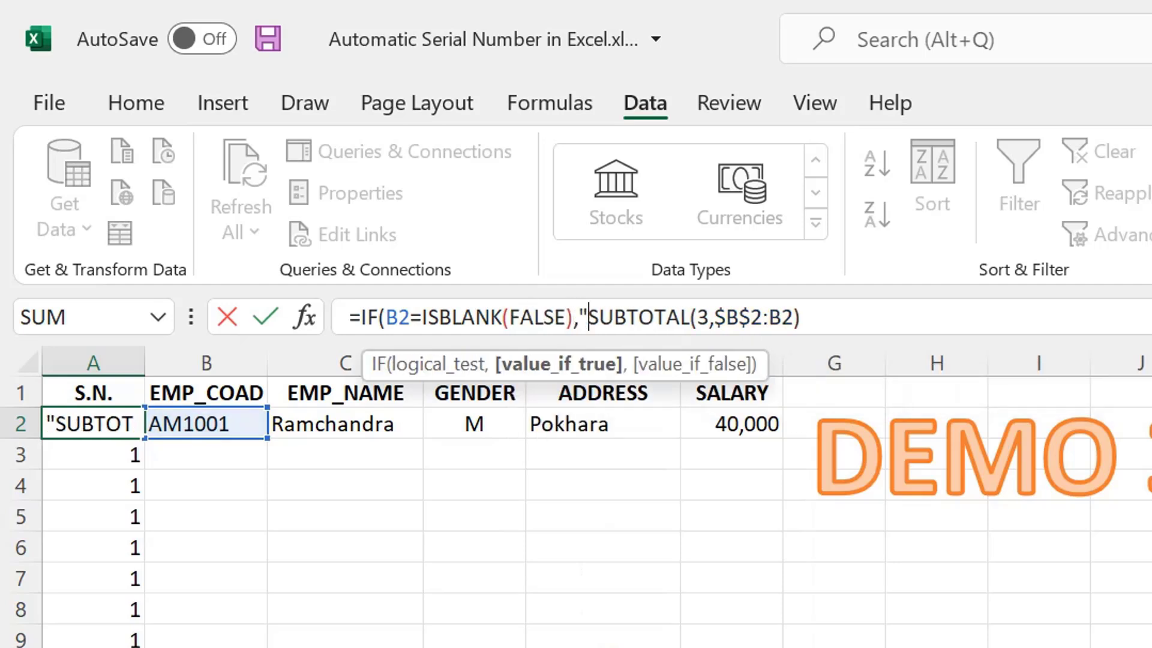
type("\",")
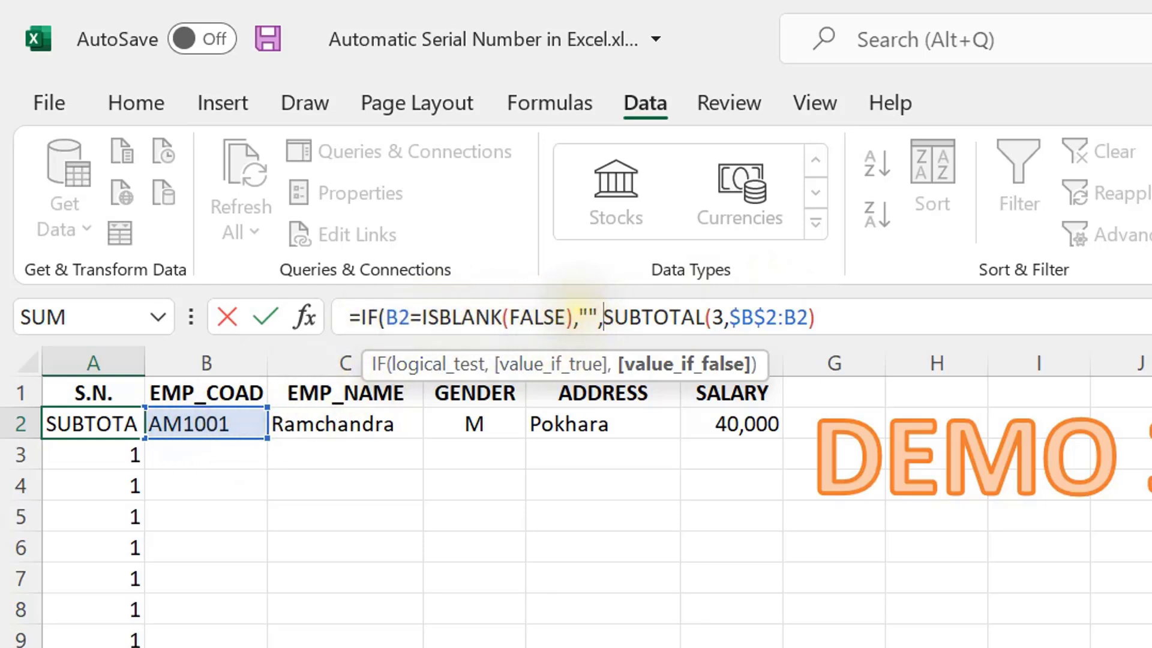
Highlight the ISBLANK test and SUBTOTAL parts, then close the IF and commit the formula.
left_click(587, 316)
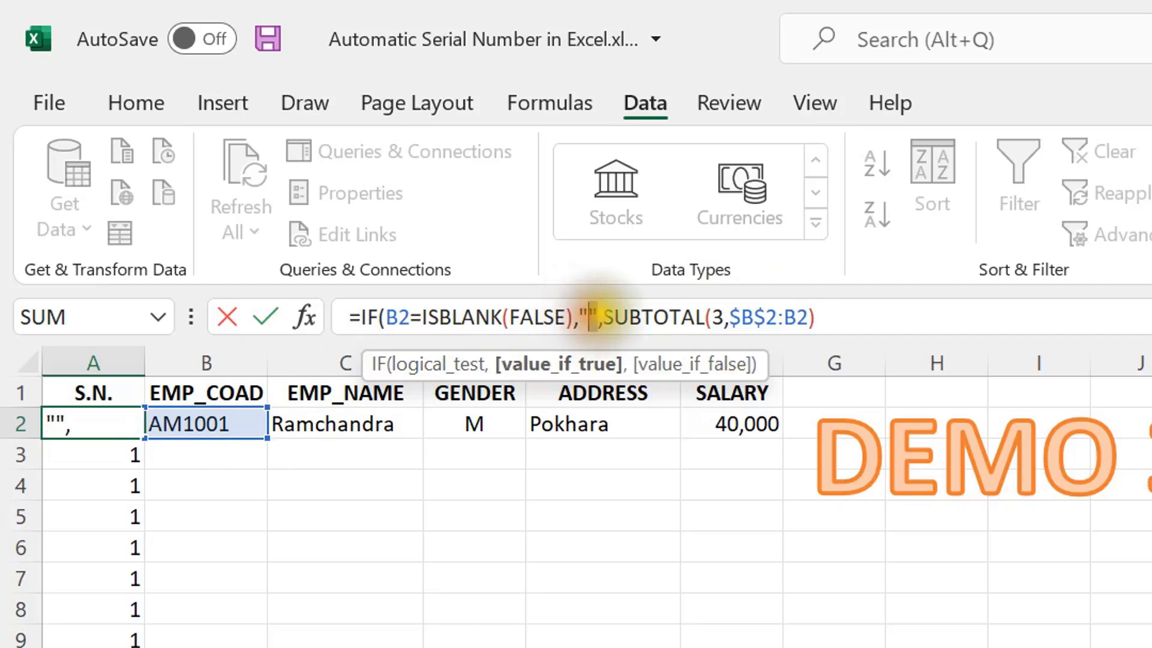
left_click_drag(591, 313, 443, 317)
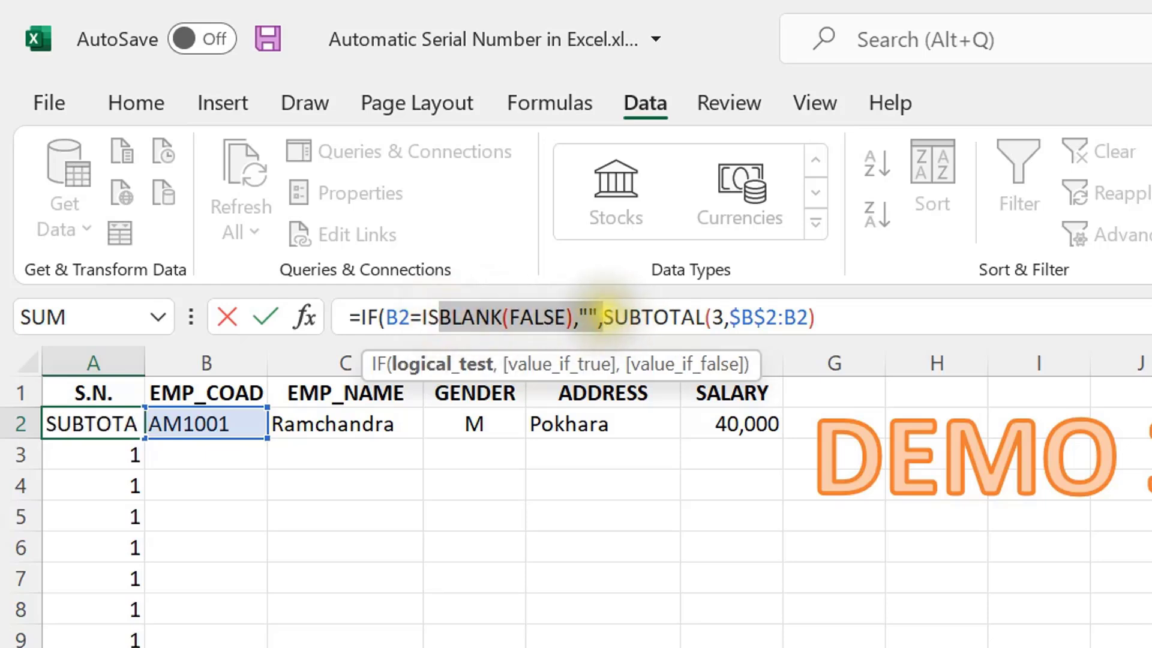
left_click_drag(603, 316, 808, 316)
left_click(849, 315)
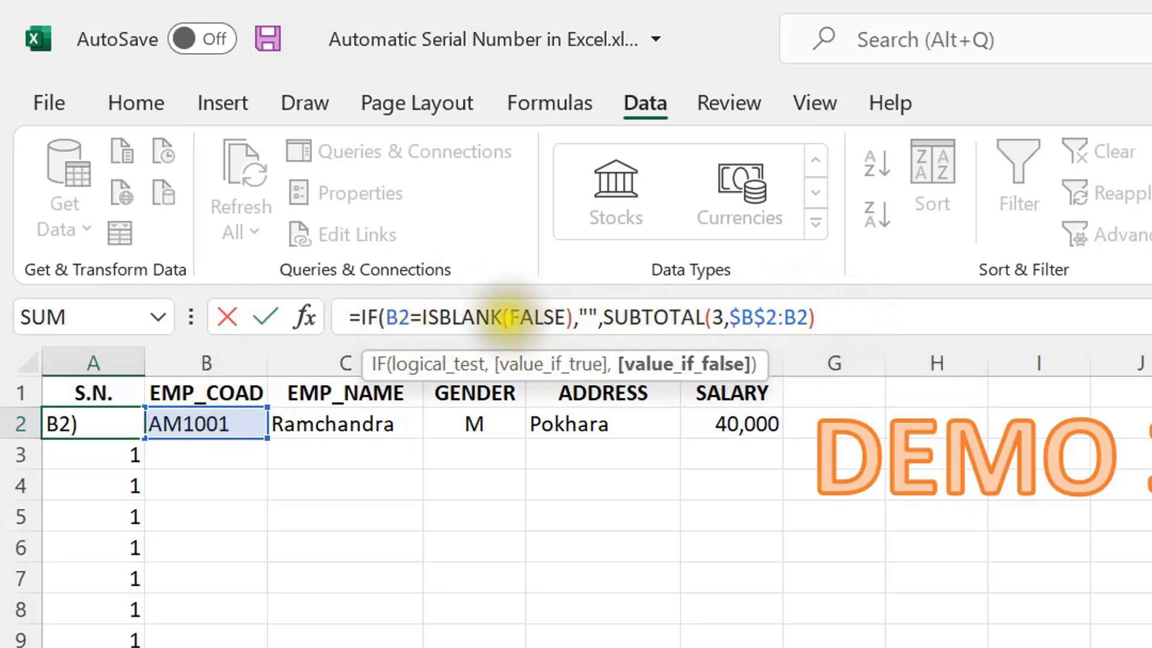
left_click(502, 317)
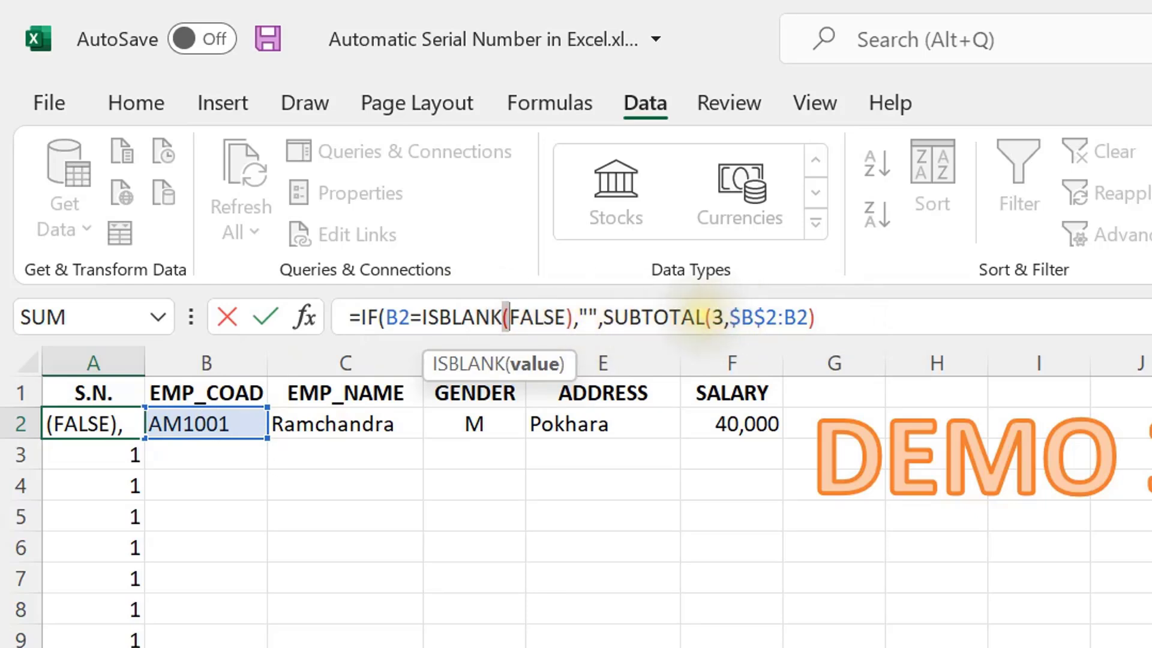
left_click(706, 316)
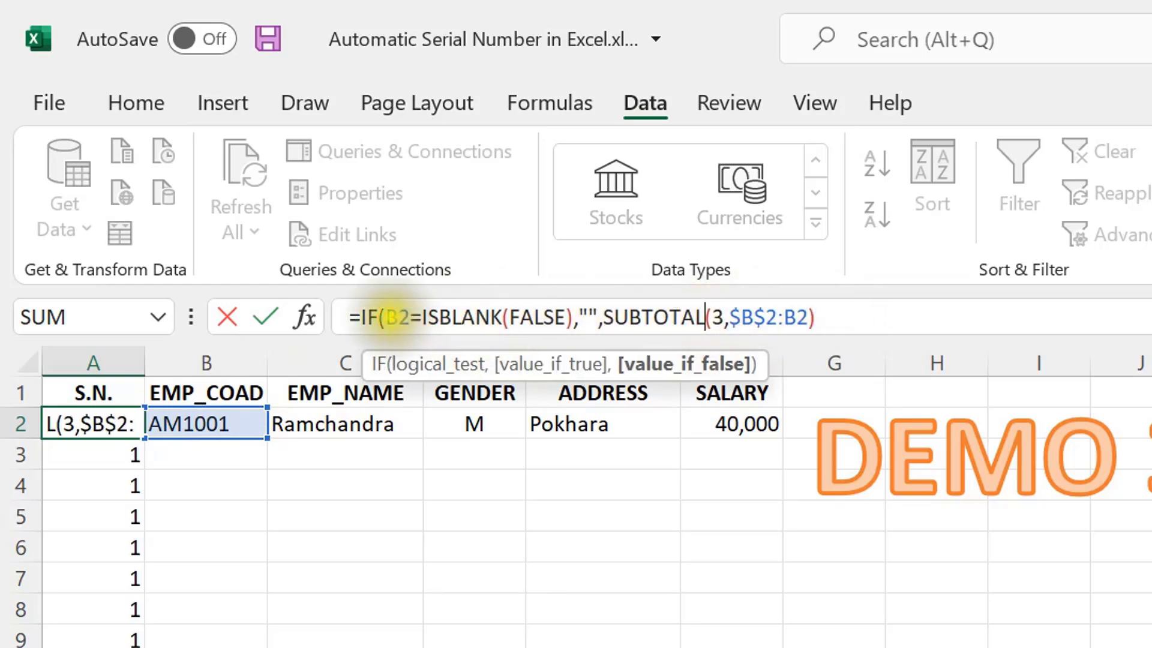
left_click(369, 317)
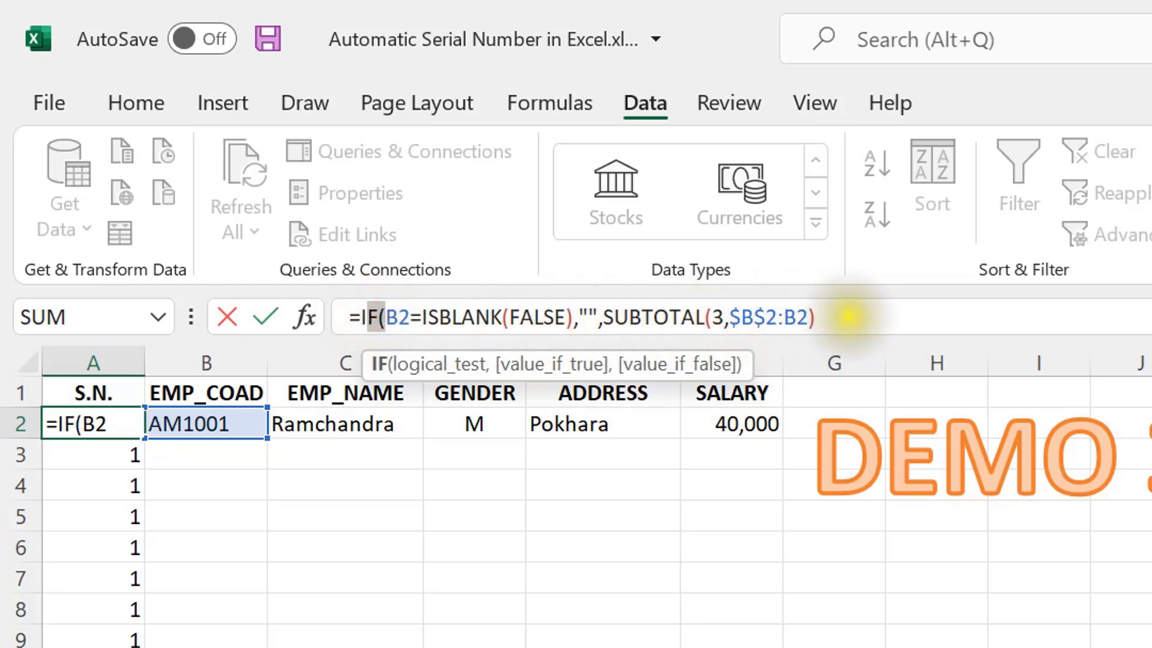
left_click(848, 317)
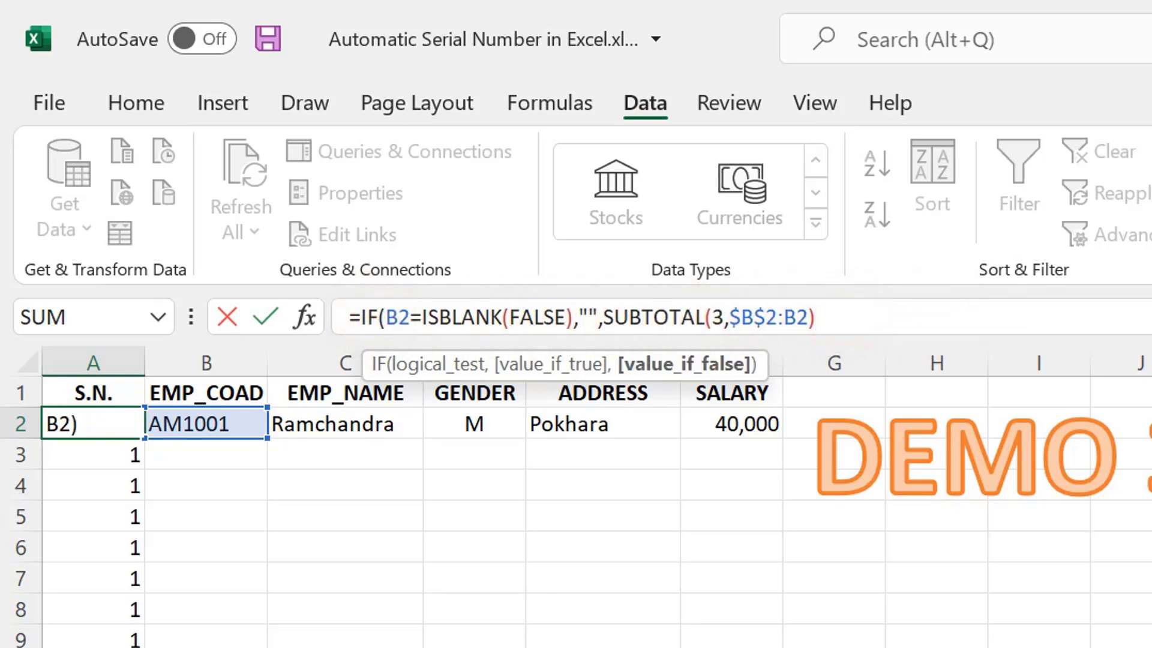
type(")")
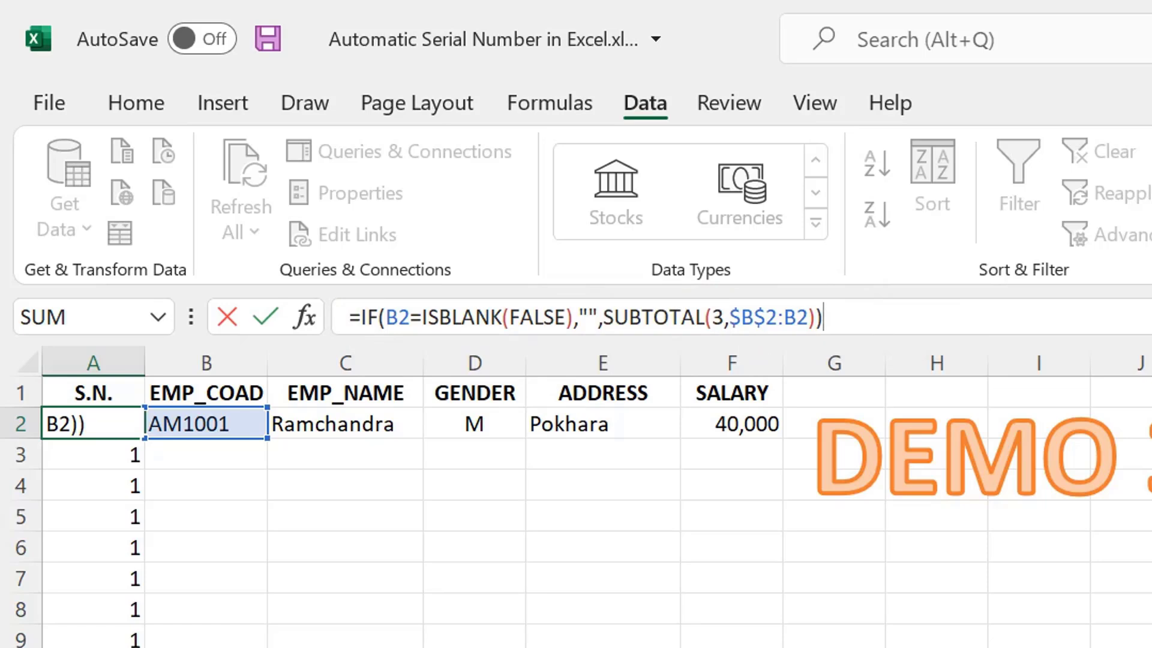
key("Return")
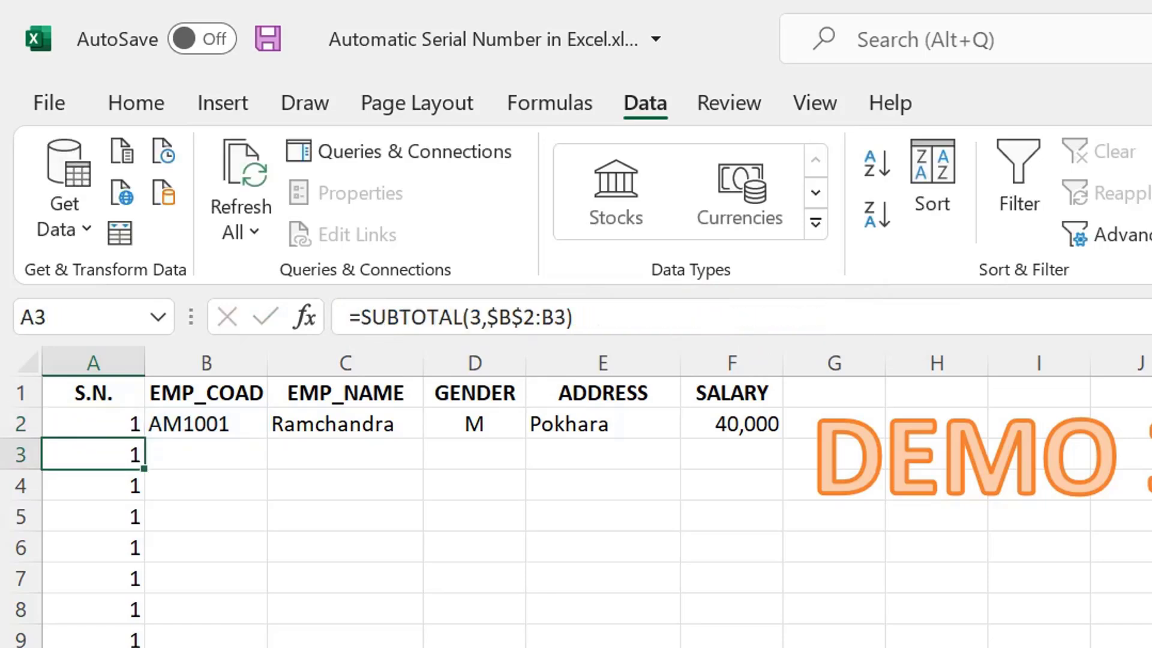
Fill A2's IF-SUBTOTAL formula down column A and inspect the copies in A3 and A6.
left_click(90, 419)
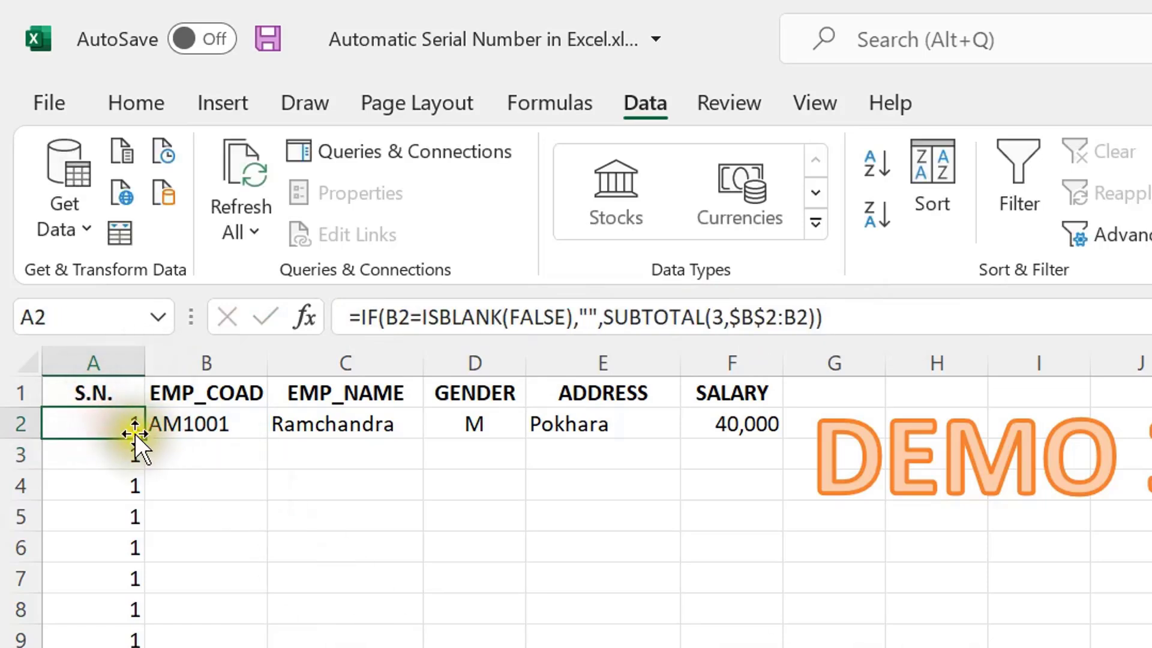
left_click_drag(144, 439, 144, 645)
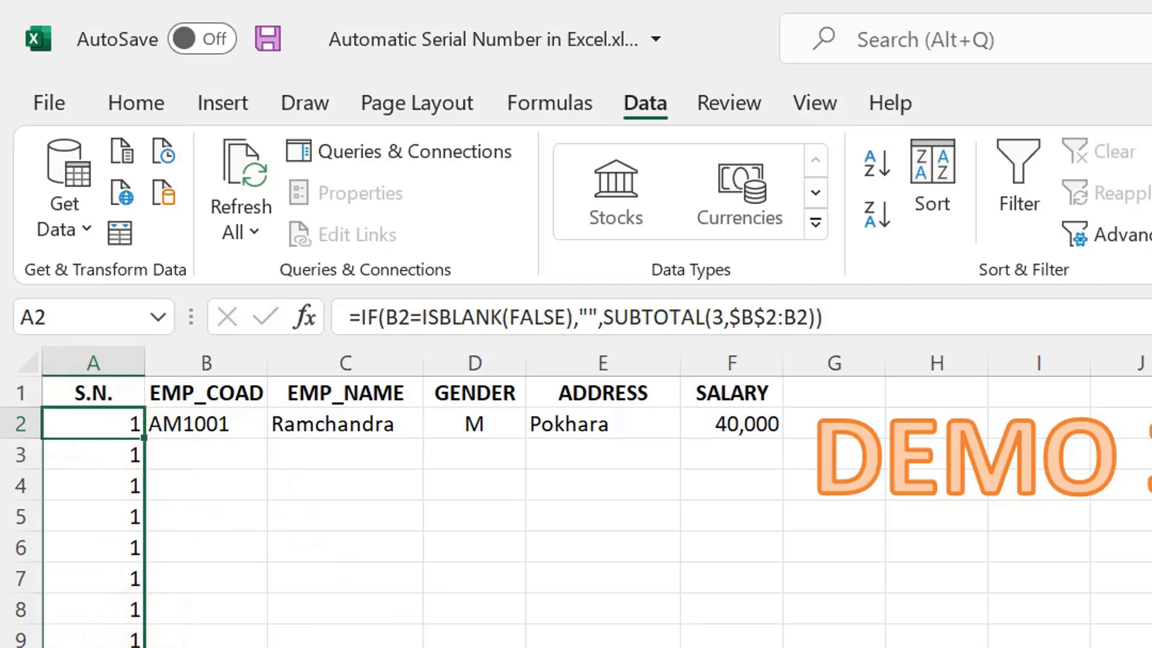
left_click(193, 524)
left_click(111, 452)
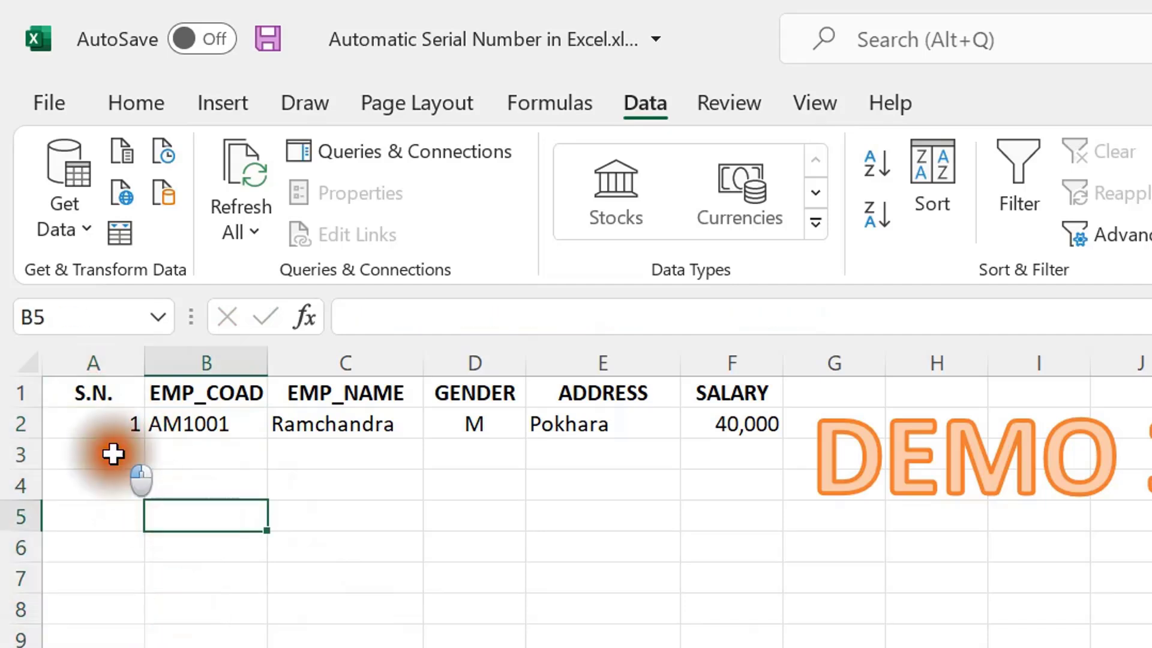
left_click(98, 550)
left_click(124, 453)
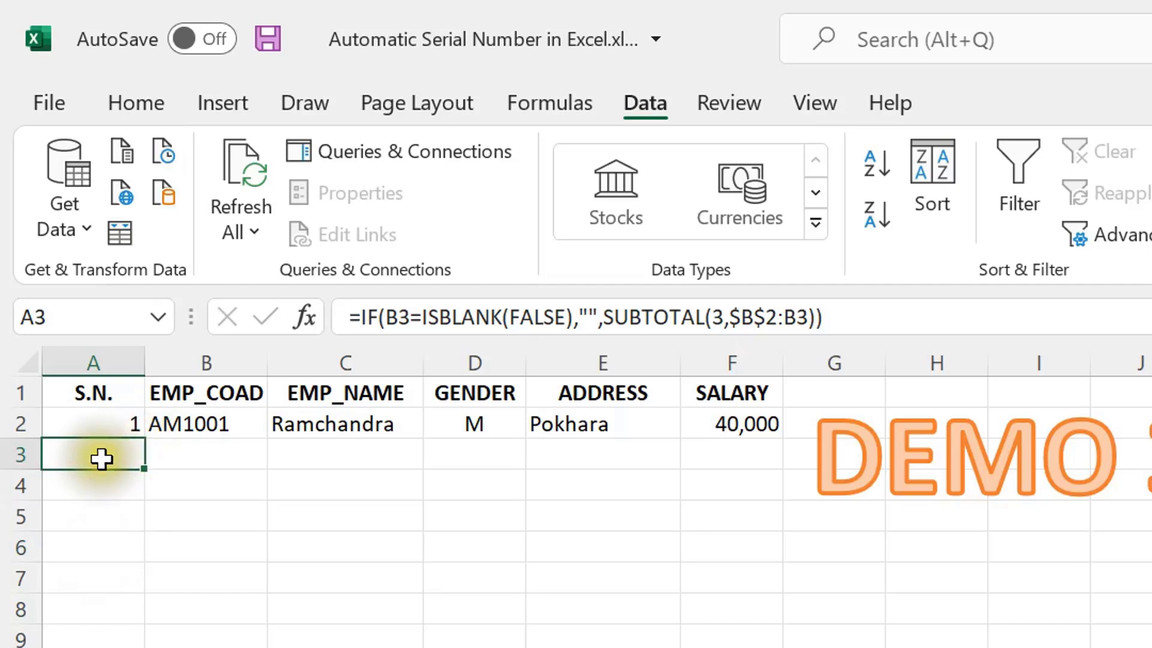
Enter employee codes AM1002 in B3 and AM1003 in B4.
left_click(183, 454)
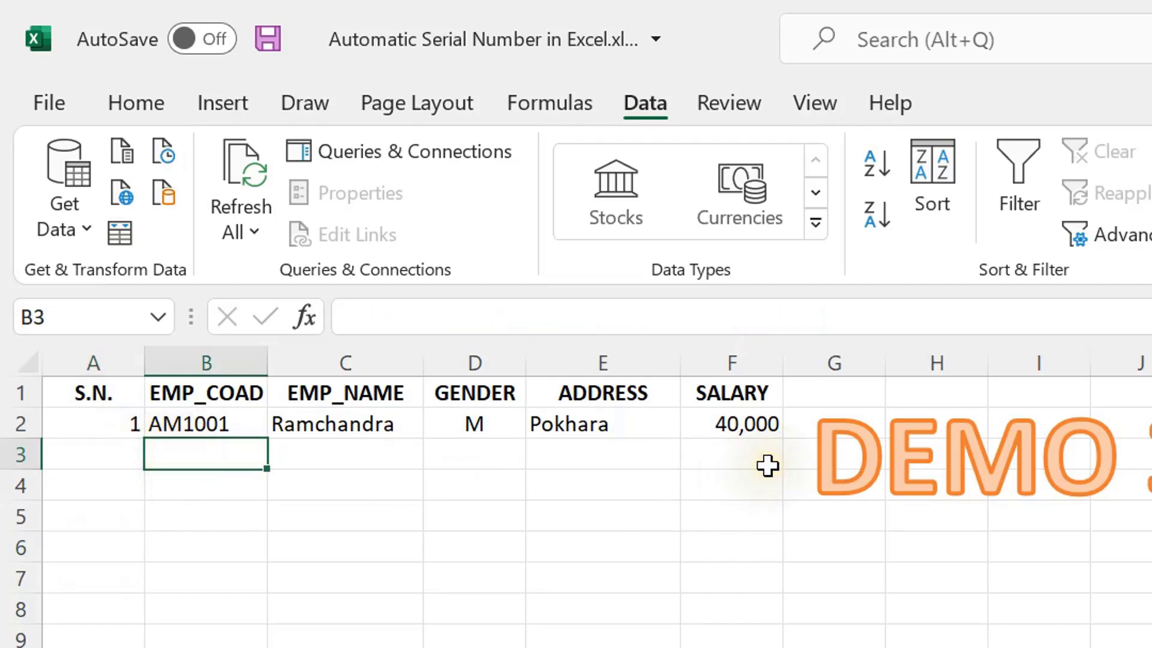
type("AM100")
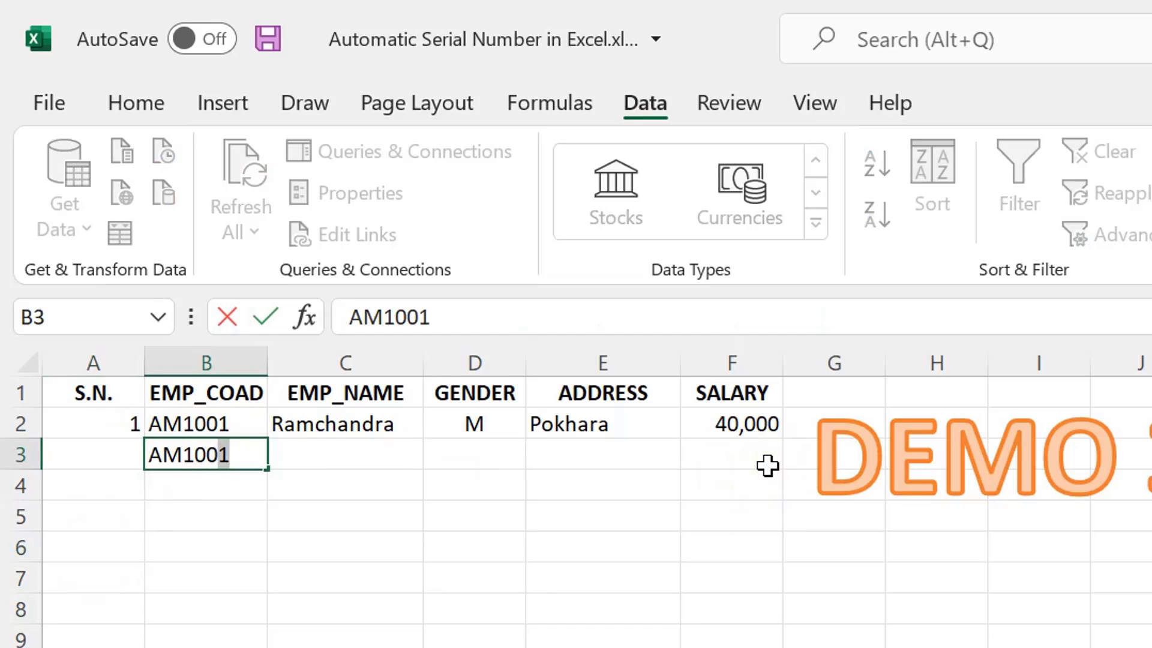
type("2")
key("Tab")
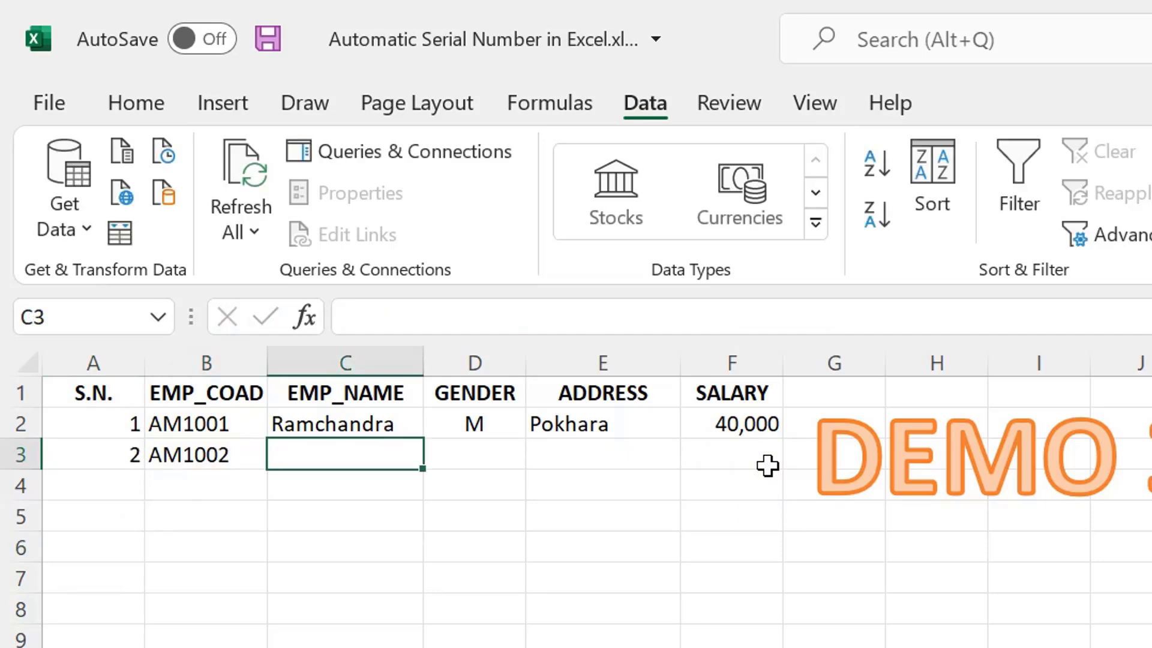
key("Left")
key("Down")
type("A")
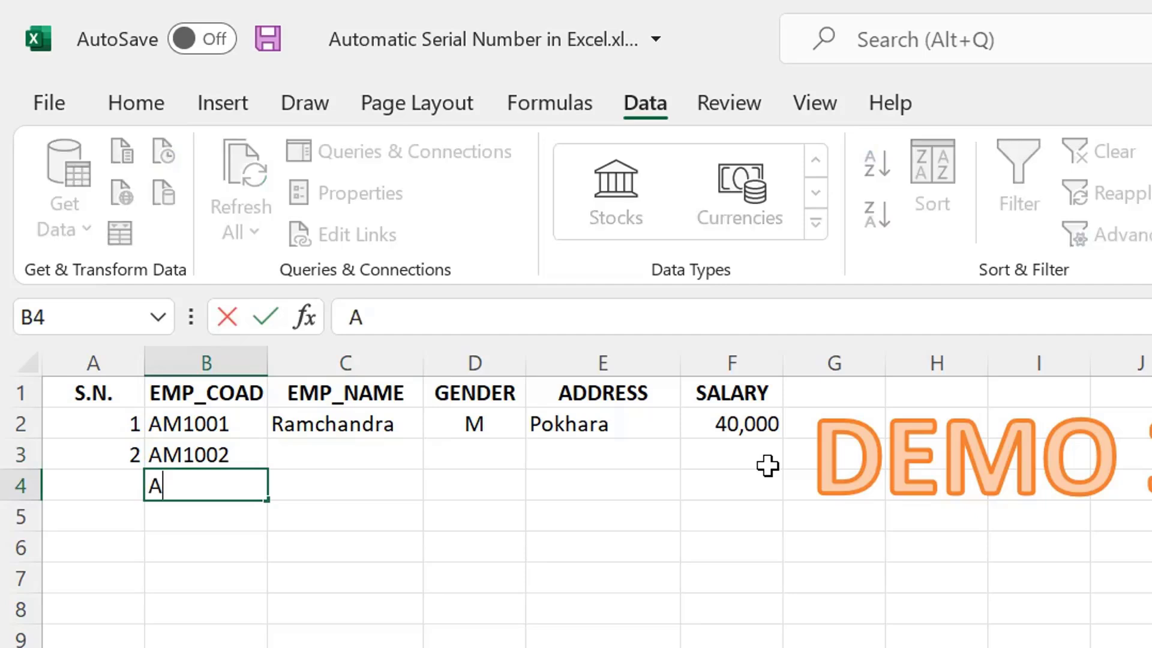
type("M1003")
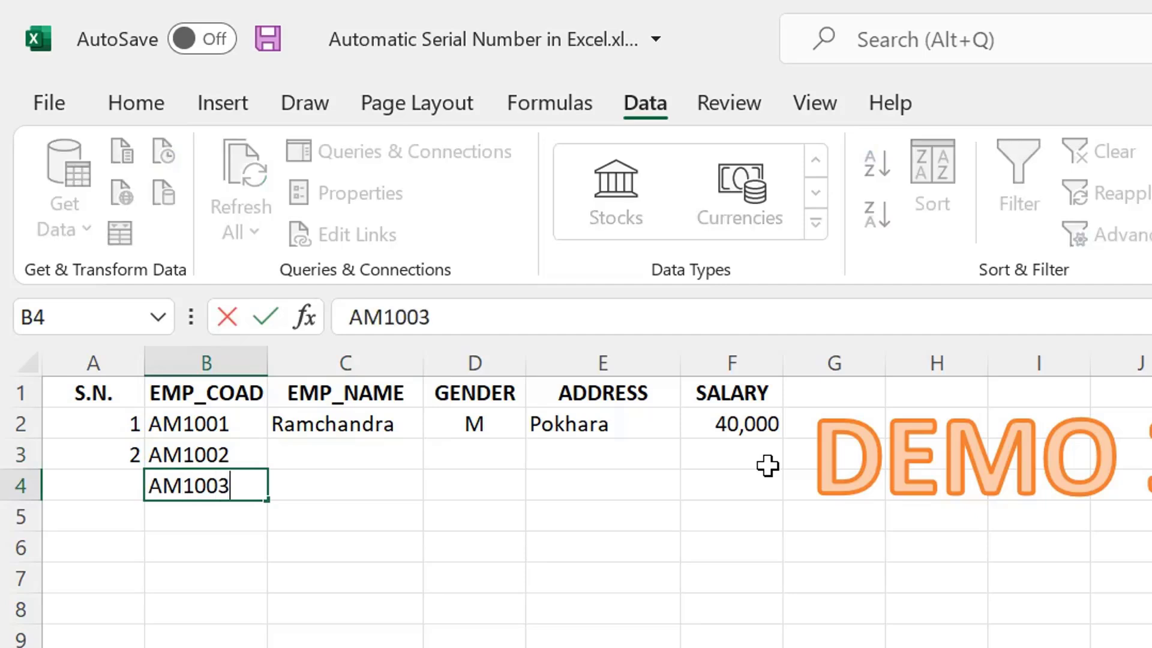
key("Return")
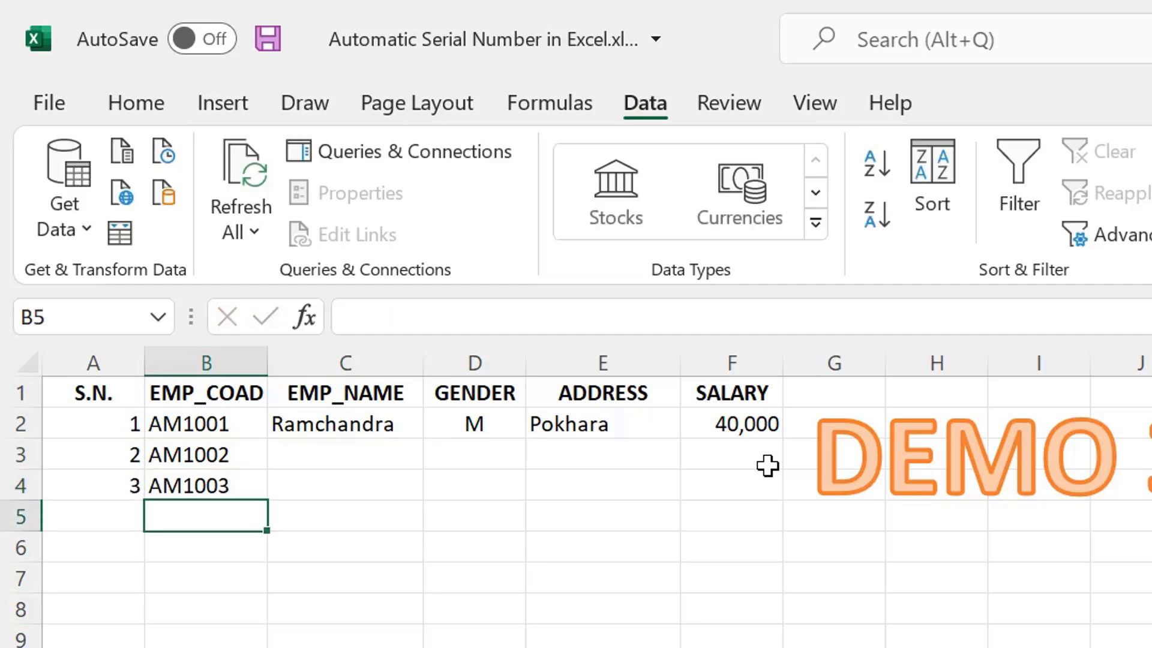
Highlight the blank S.N. cells from A5, then serial numbers 1 to 3.
left_click_drag(126, 506, 101, 642)
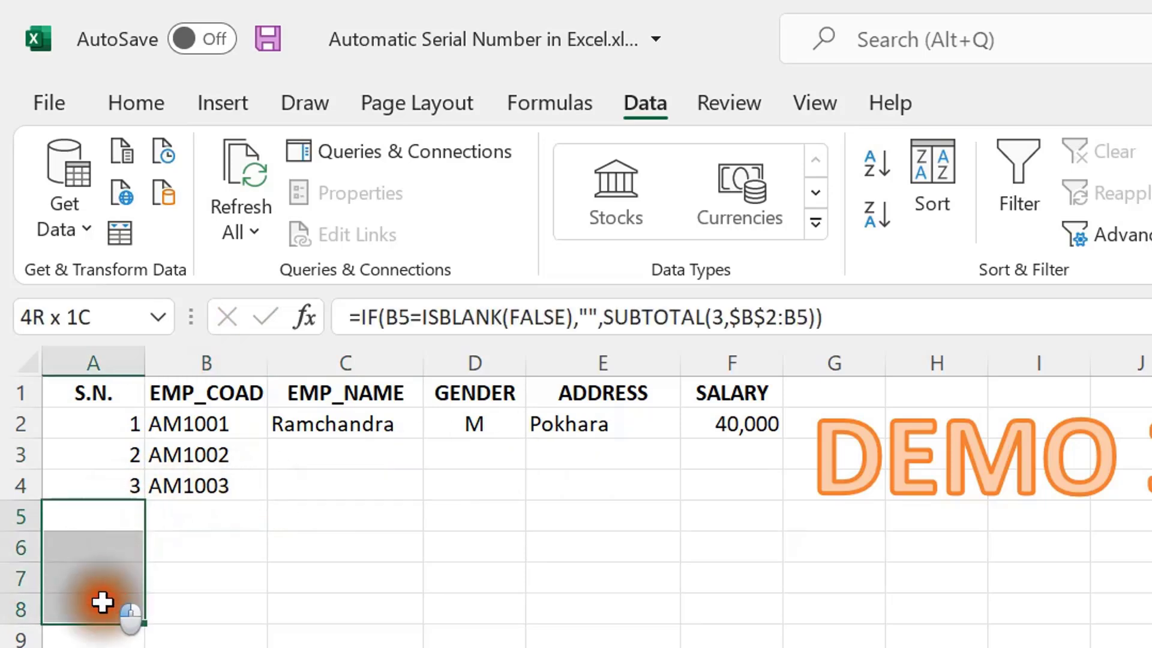
left_click(192, 514)
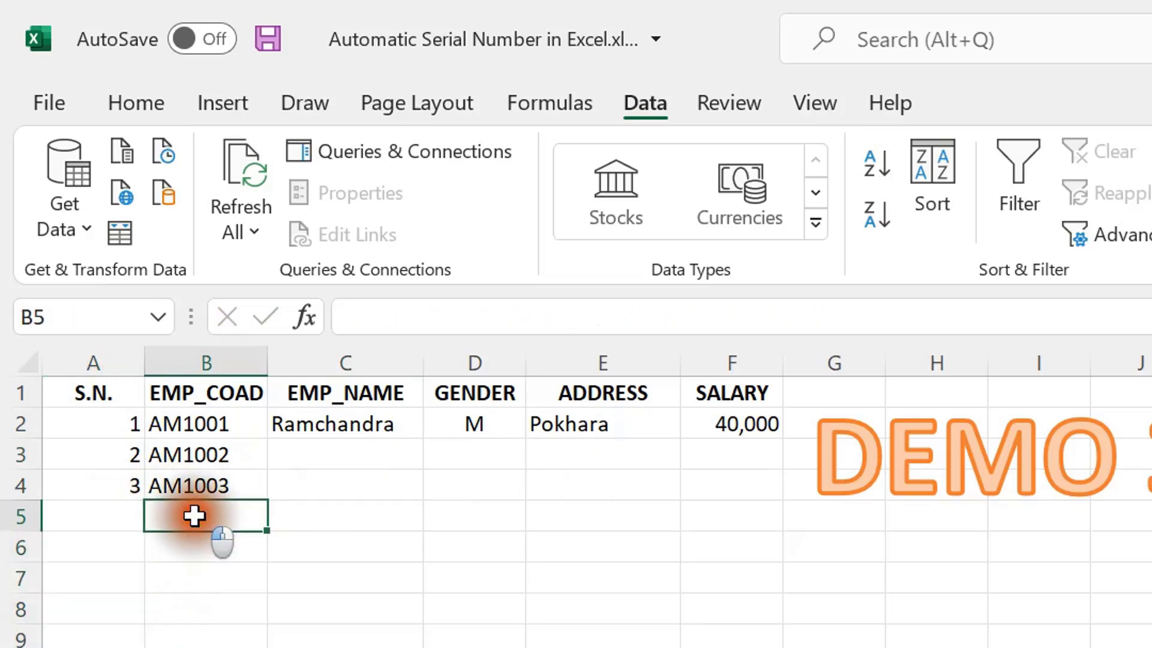
left_click(121, 431)
left_click_drag(121, 431, 118, 477)
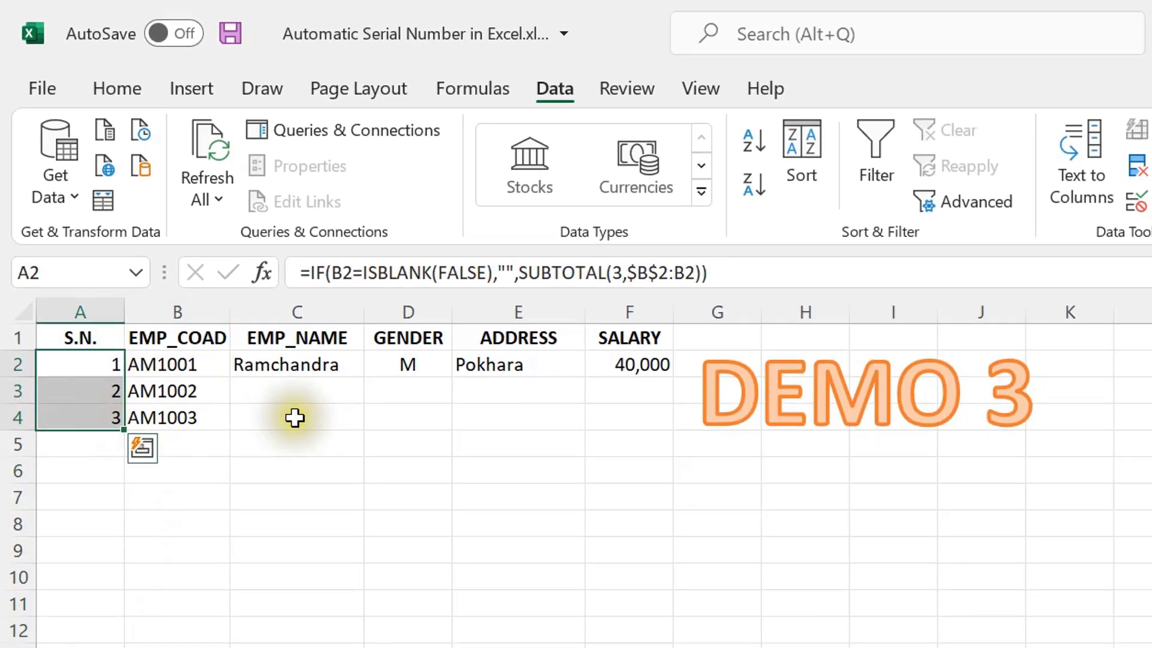
Turn on table filters and keep only rows with GENDER M.
left_click(193, 274)
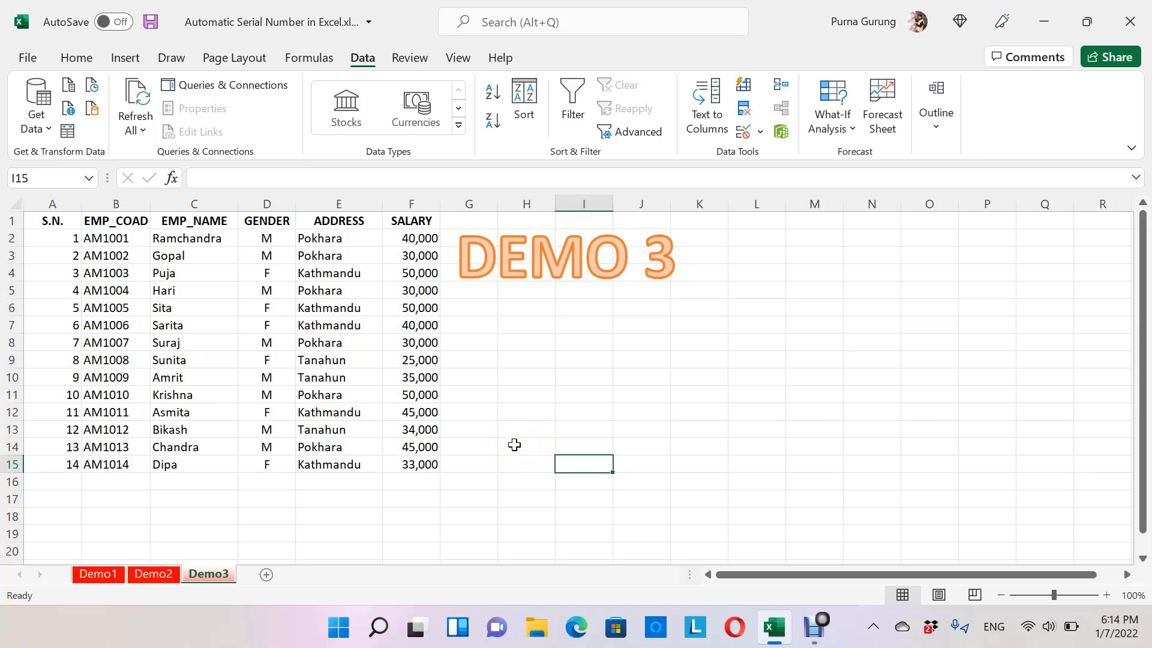
left_click(194, 223)
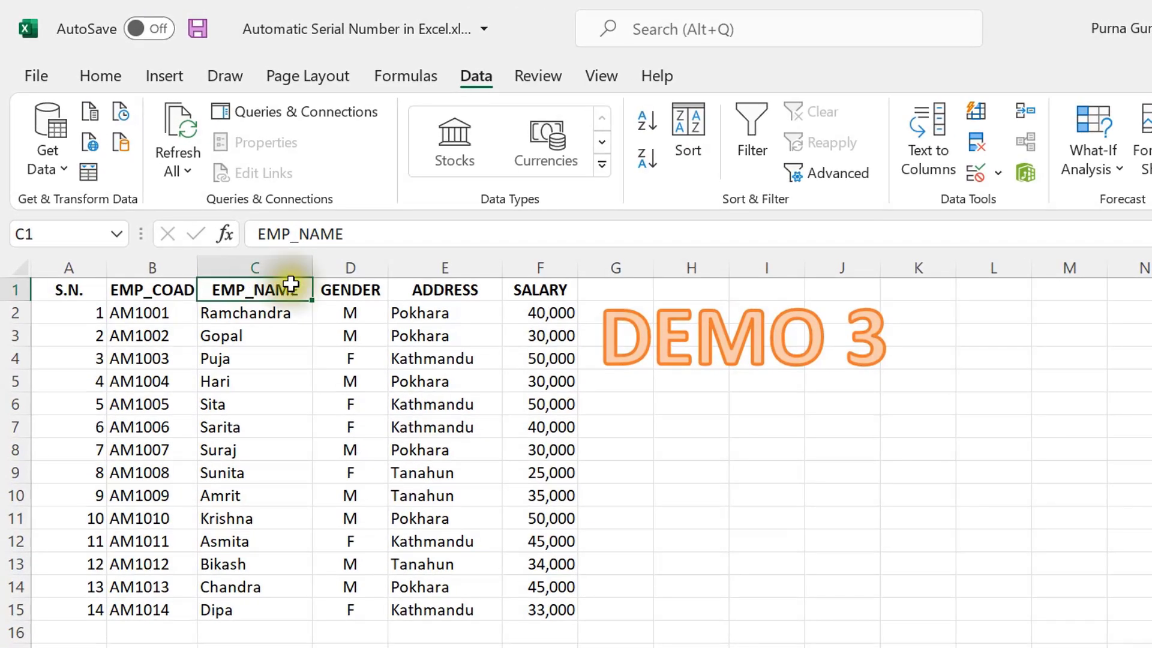
left_click(754, 144)
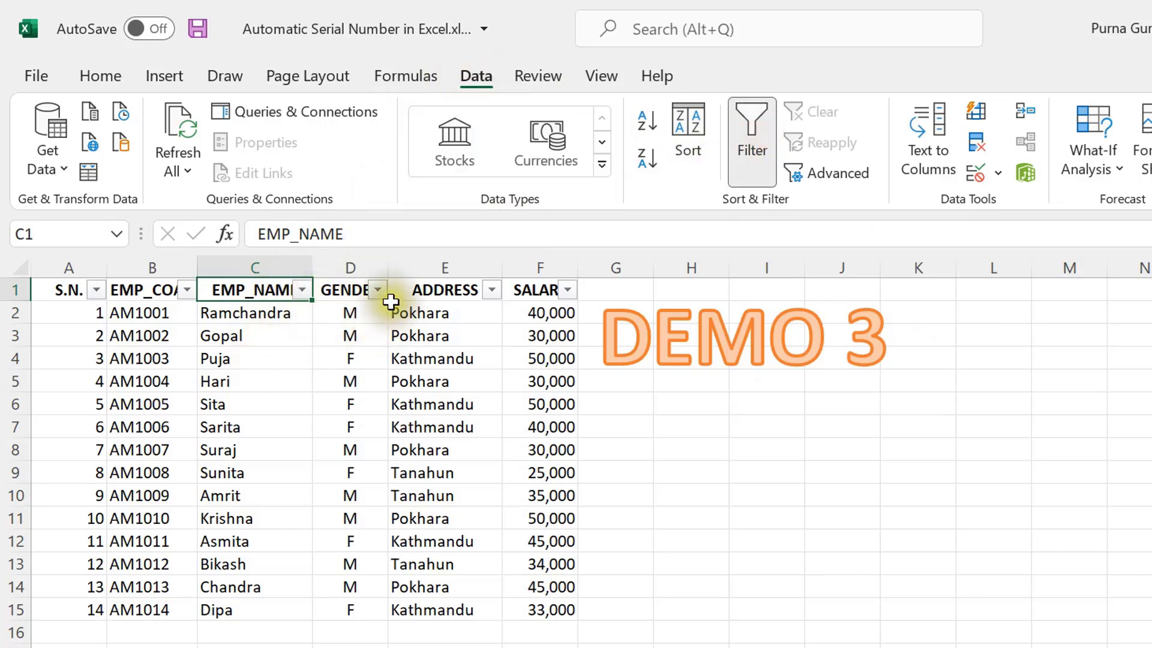
left_click(378, 290)
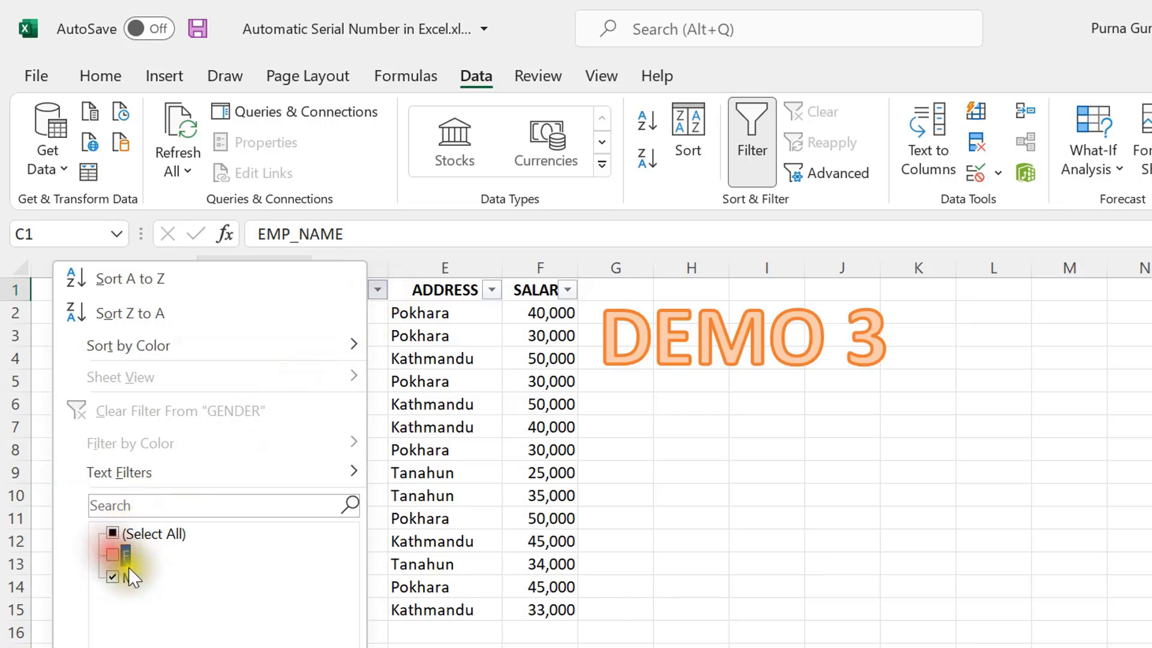
left_click(268, 629)
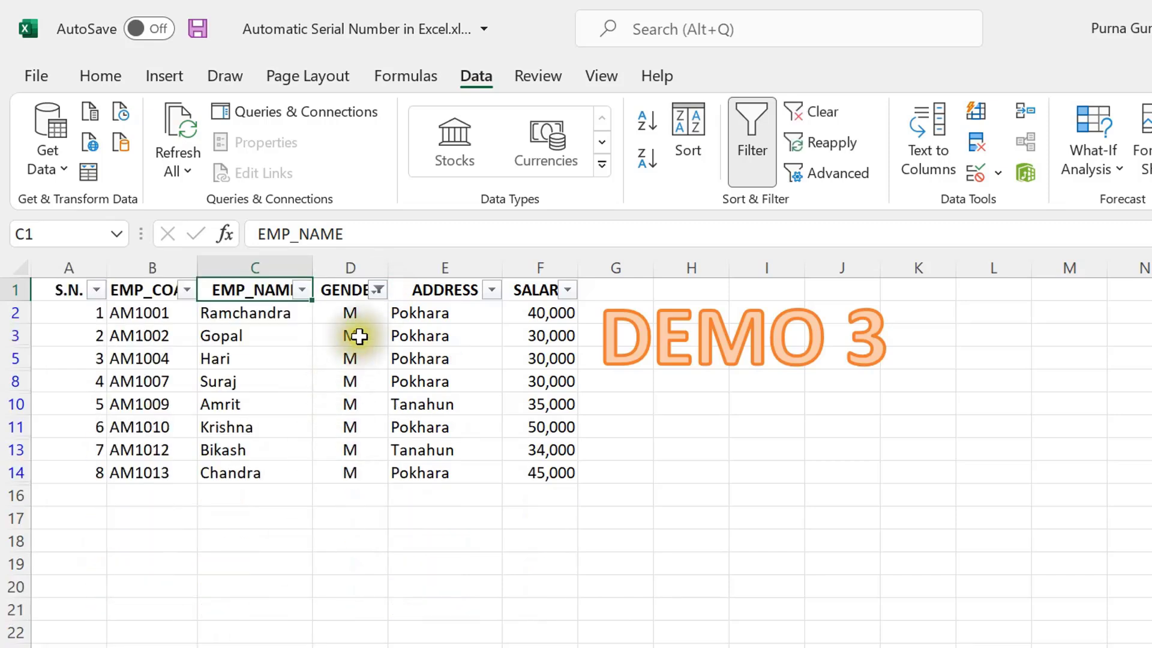
Select the visible M rows and their S.N. values, now numbered 1 to 8.
left_click_drag(368, 314, 363, 472)
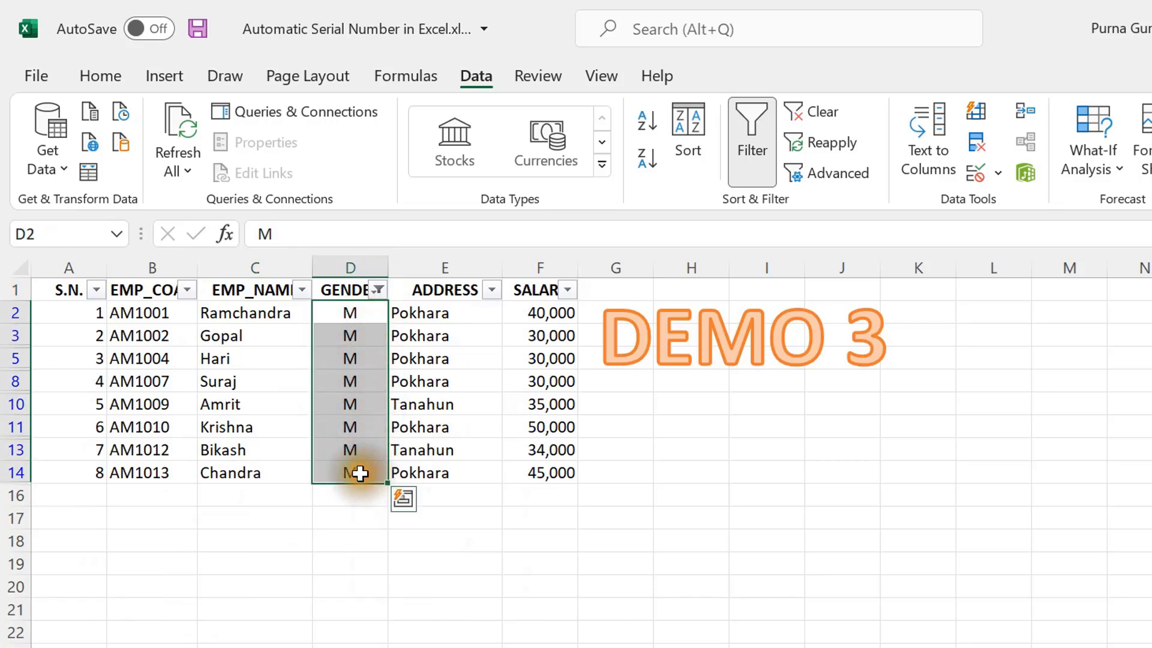
left_click_drag(68, 310, 57, 466)
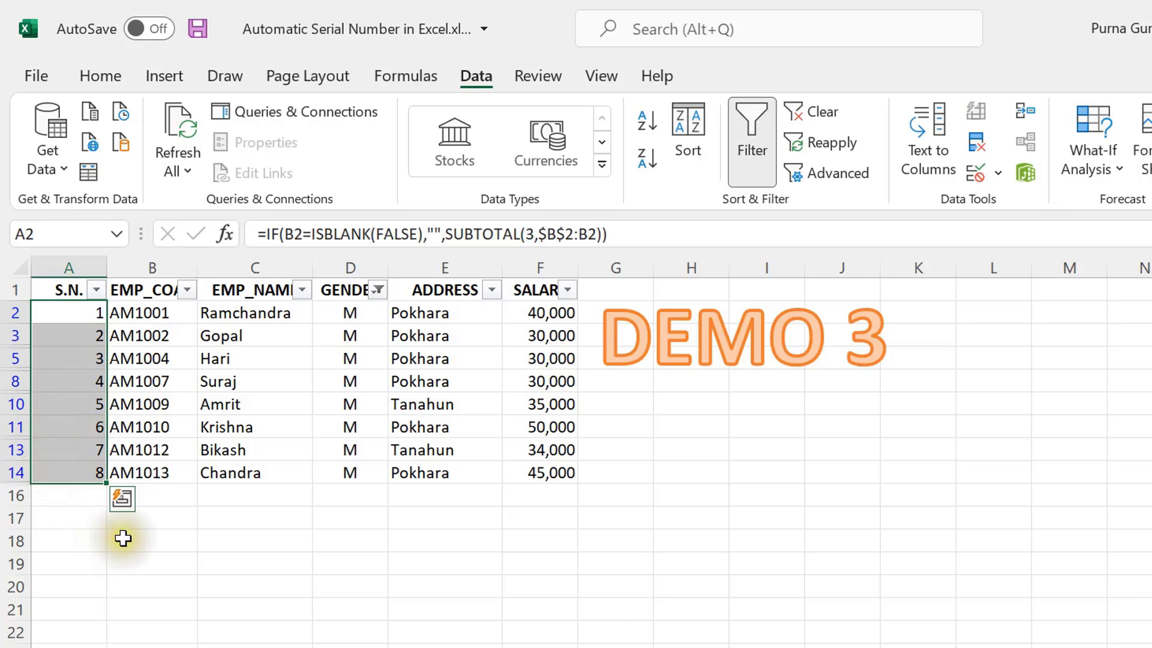
left_click(69, 312)
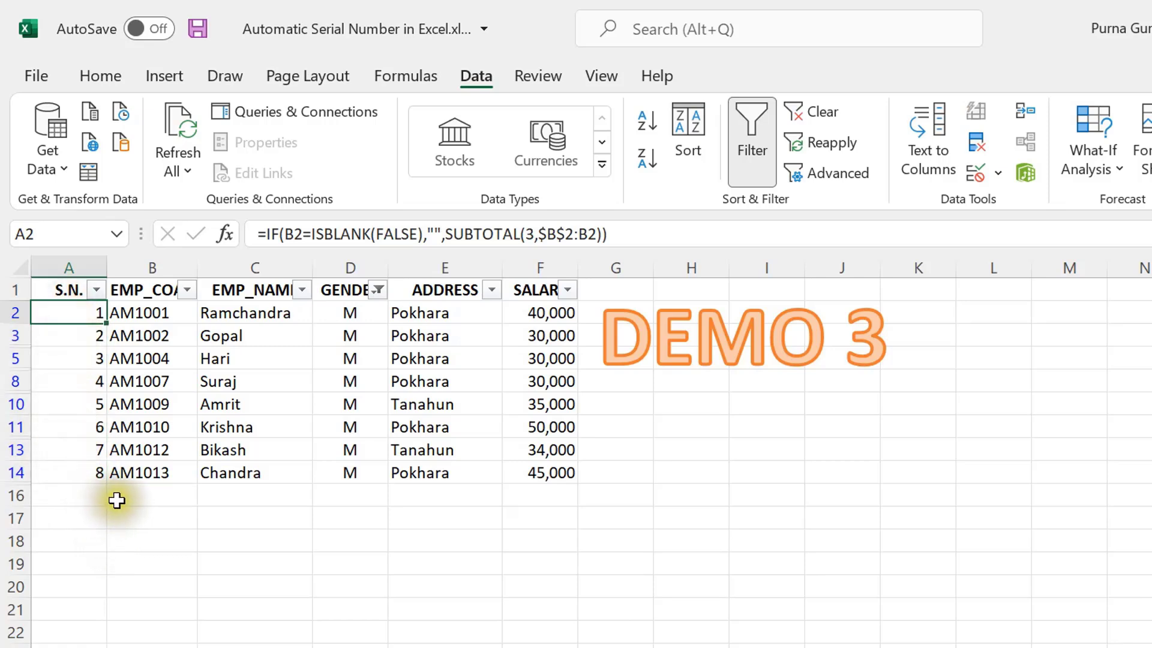
left_click(378, 289)
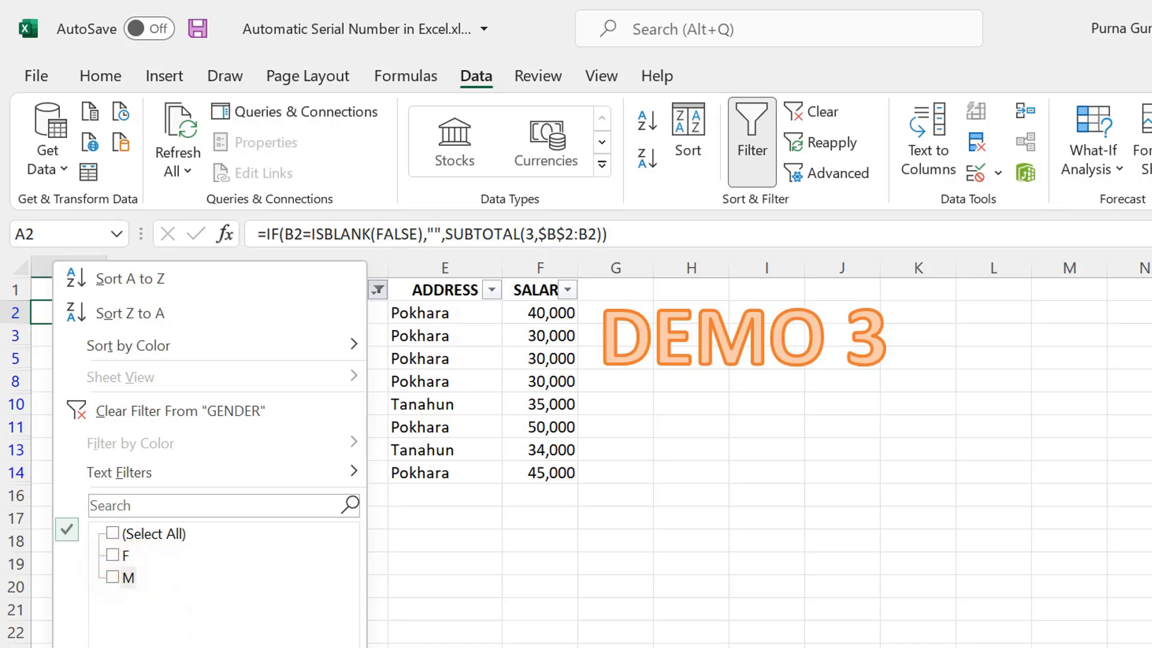
Filter GENDER to F only and check that S.N. renumbers the female rows 1 to 6.
left_click(112, 555)
key("Return")
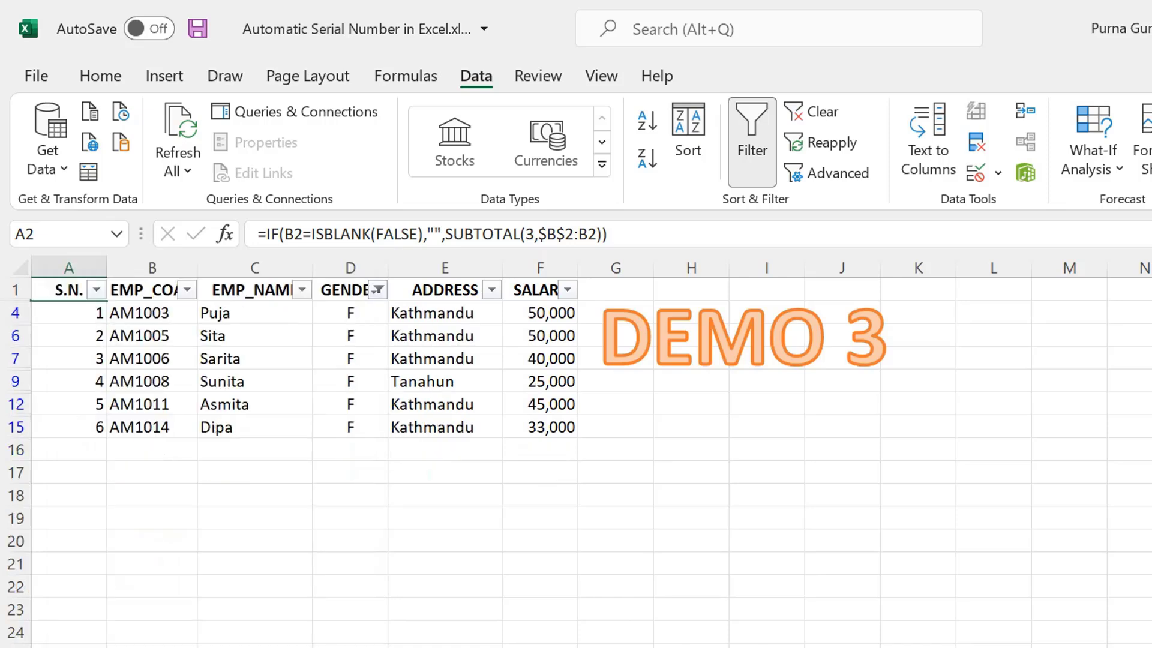
left_click_drag(350, 312, 350, 450)
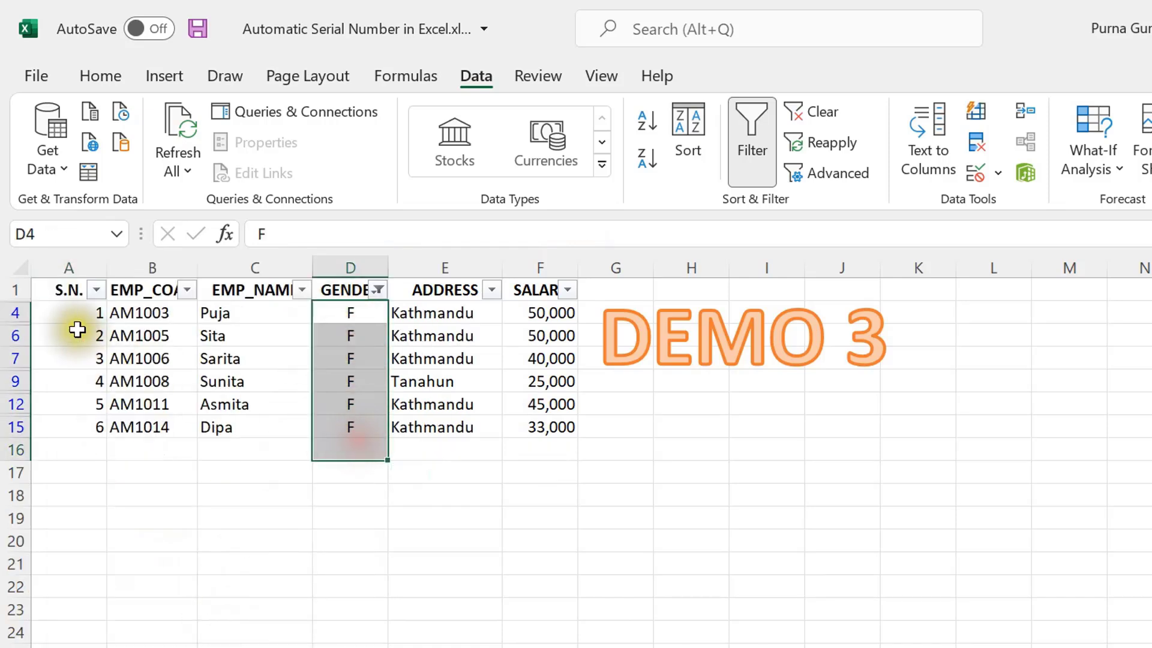
left_click_drag(88, 314, 92, 430)
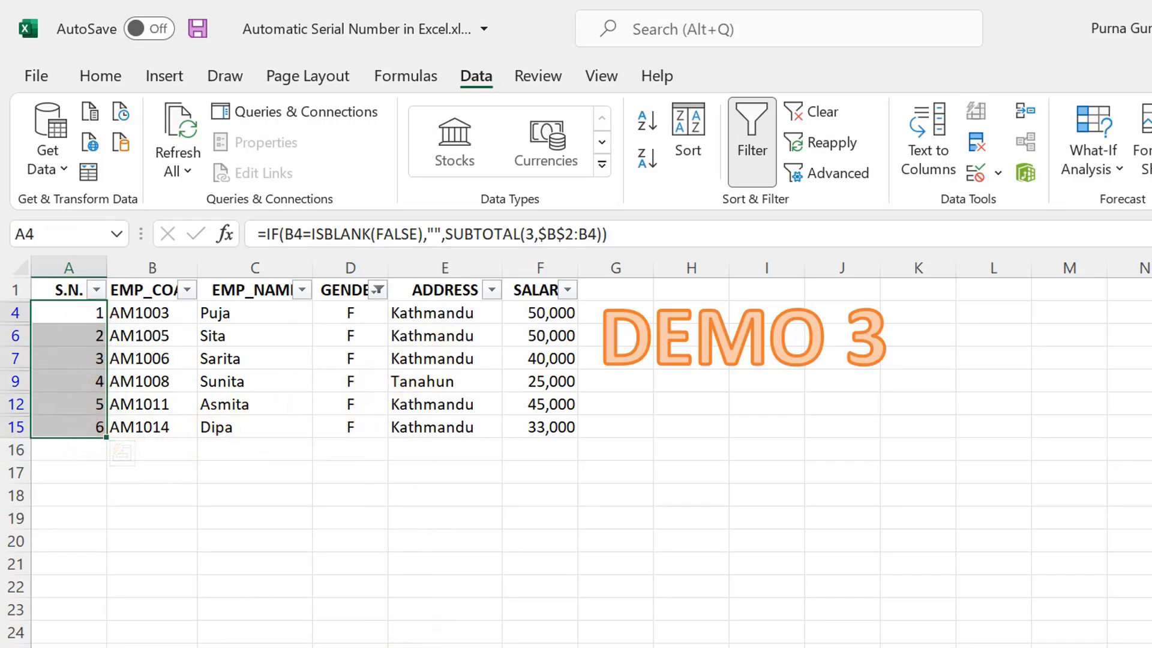
Clear the GENDER filter so all rows show again.
left_click(380, 293)
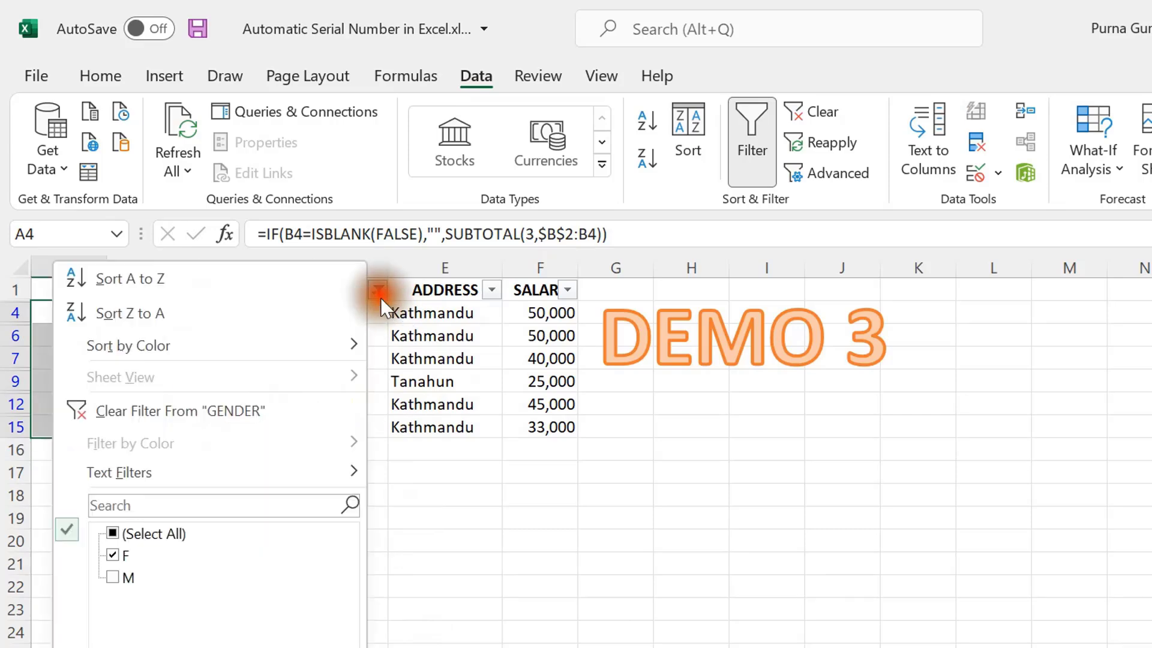
key("Escape")
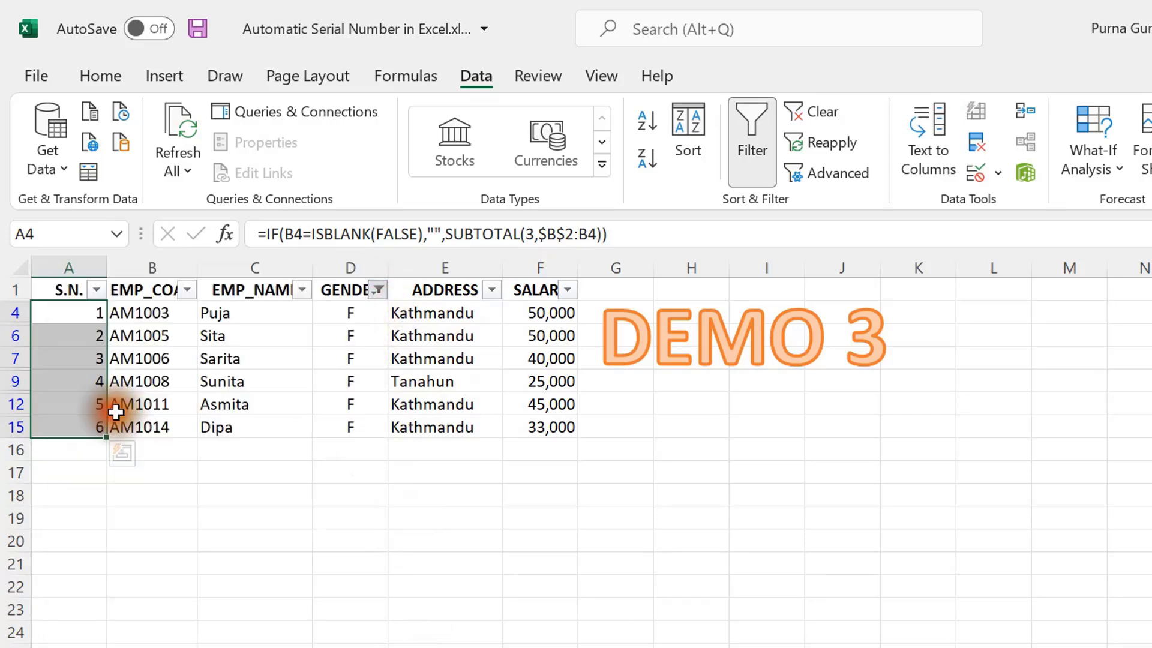
left_click(491, 289)
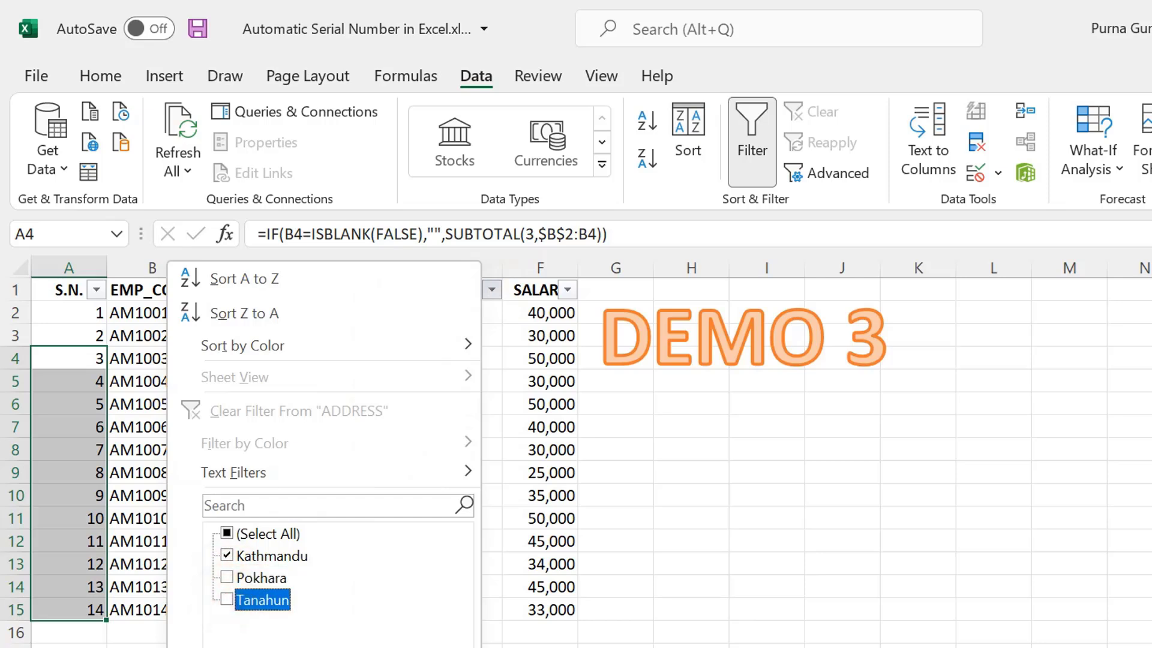
Filter ADDRESS to Kathmandu, check S.N. runs 1 to 5, then switch filtering off.
key("Return")
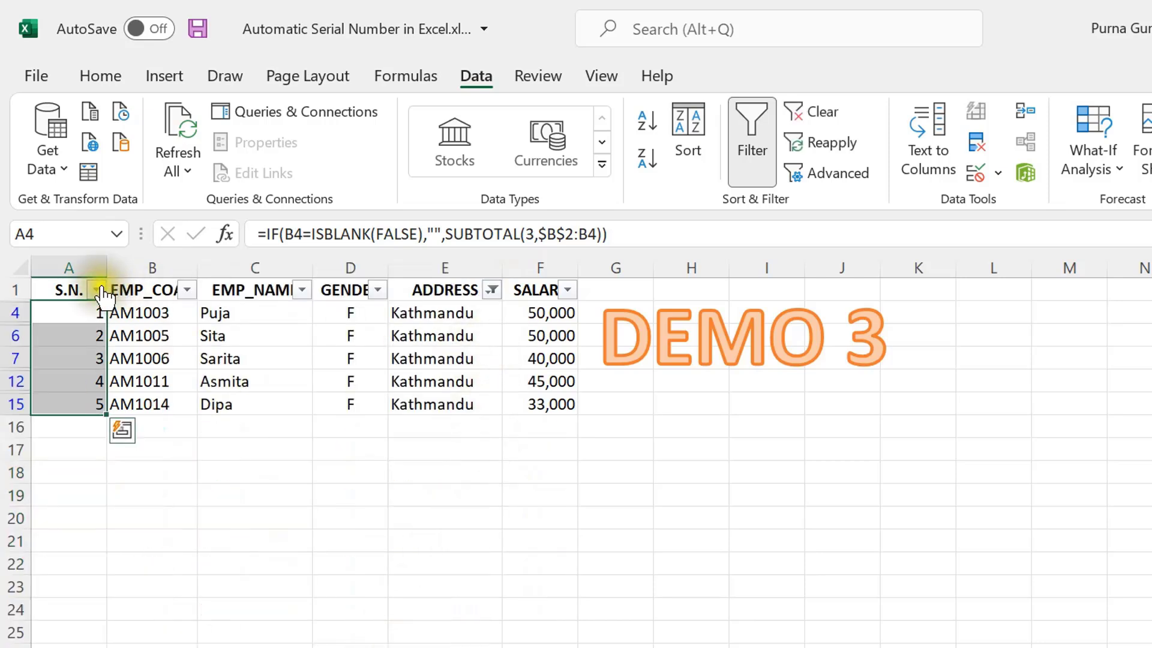
left_click(86, 355)
left_click_drag(85, 311, 102, 420)
left_click(155, 471)
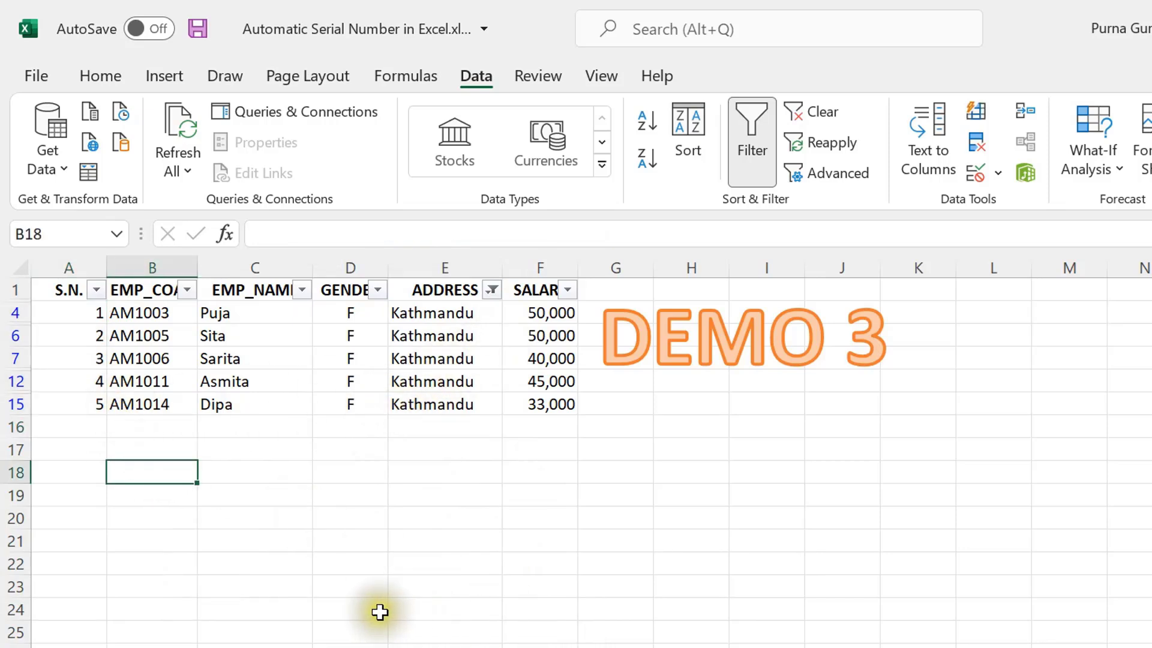
left_click(754, 132)
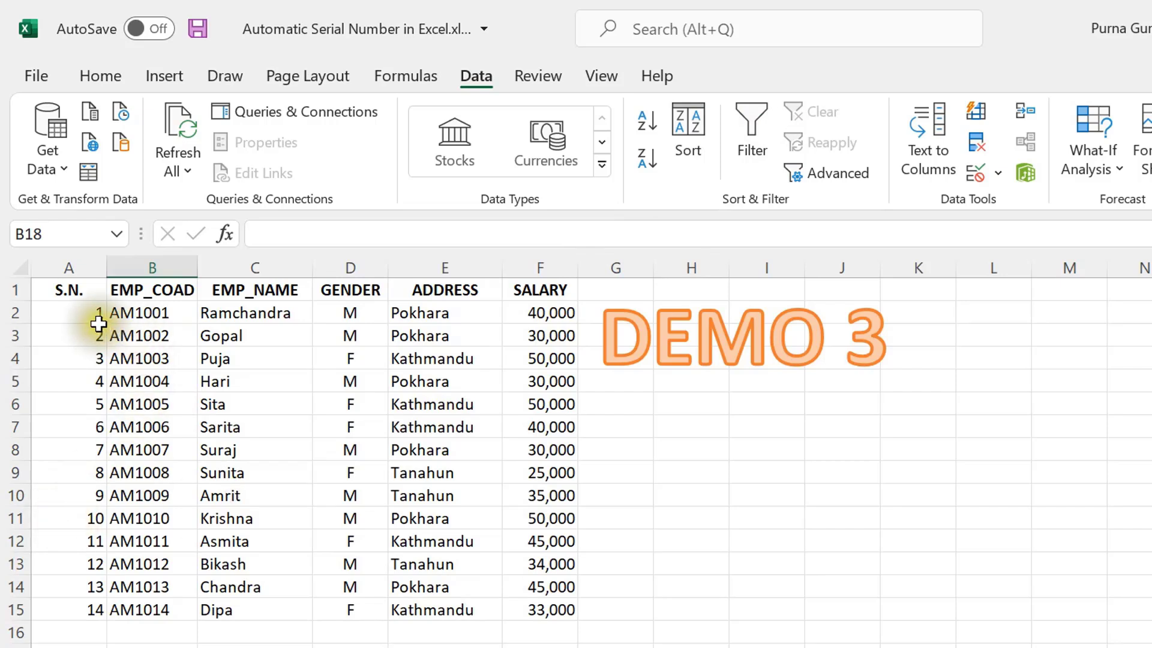
left_click_drag(96, 333, 96, 614)
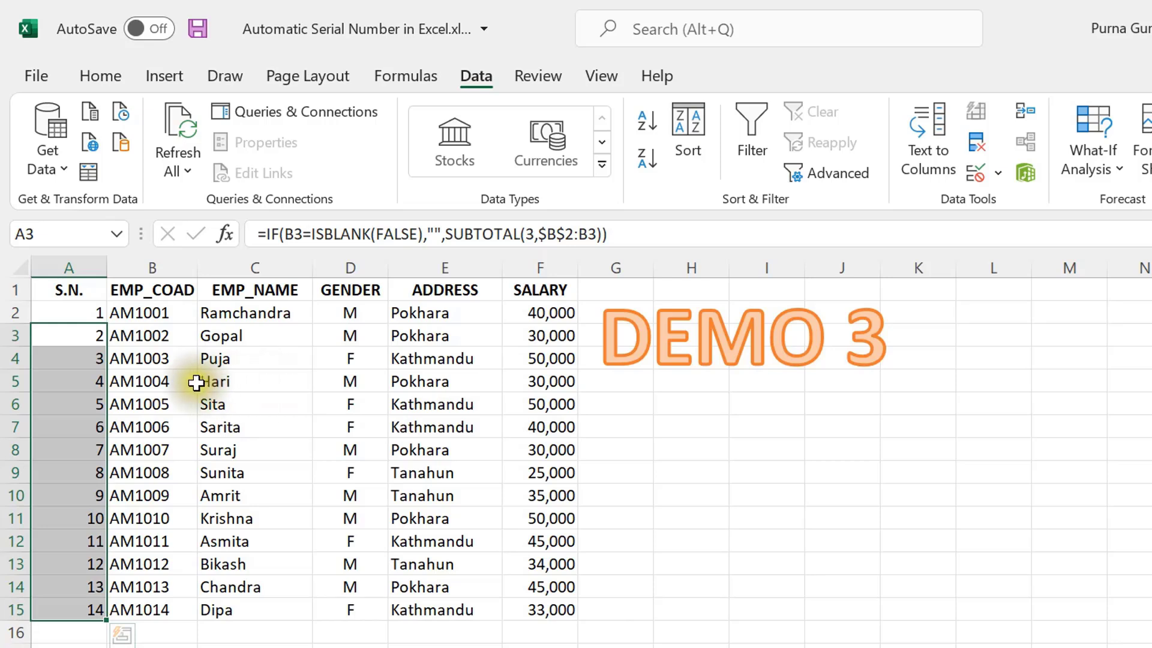
left_click(81, 314)
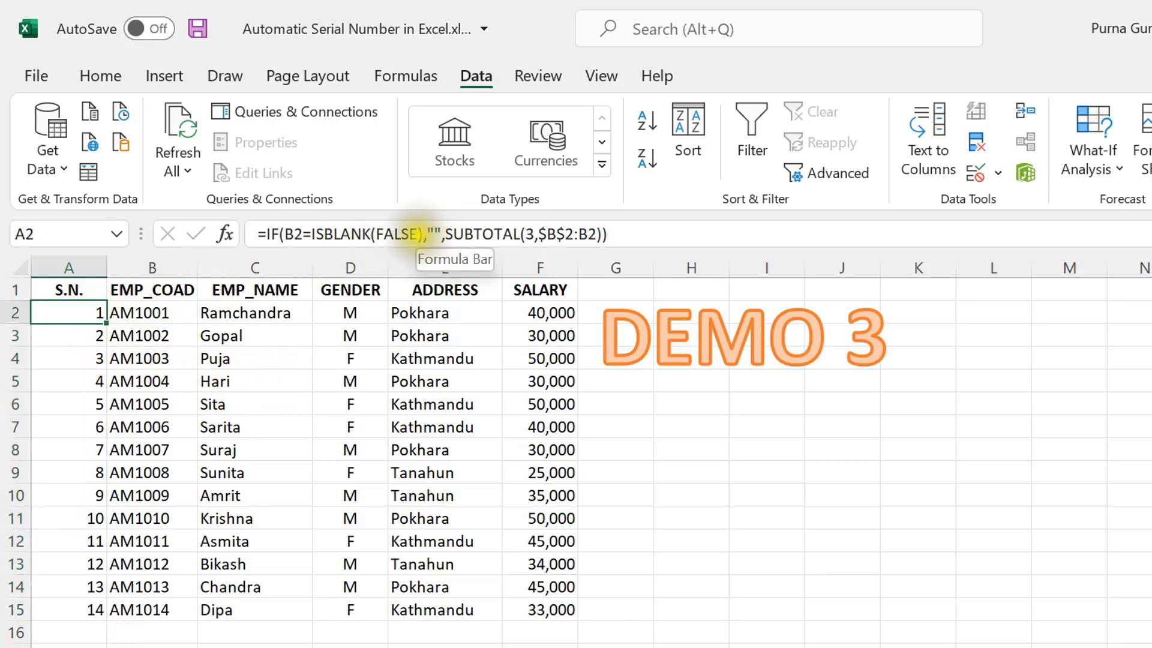
left_click(428, 234)
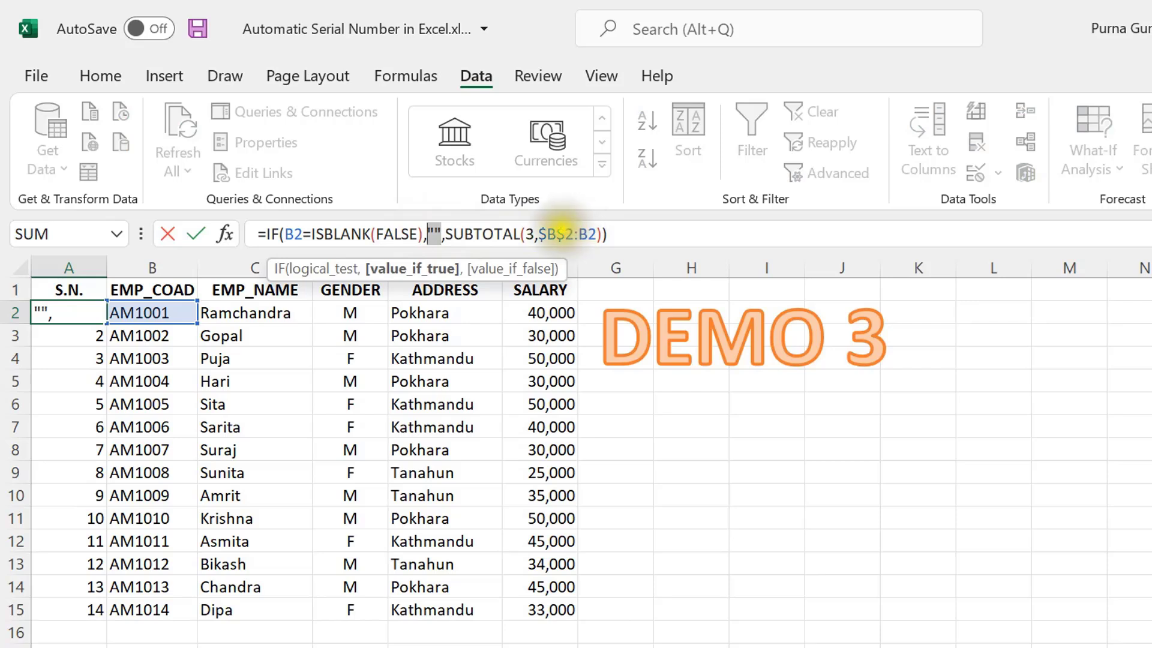
left_click(530, 234)
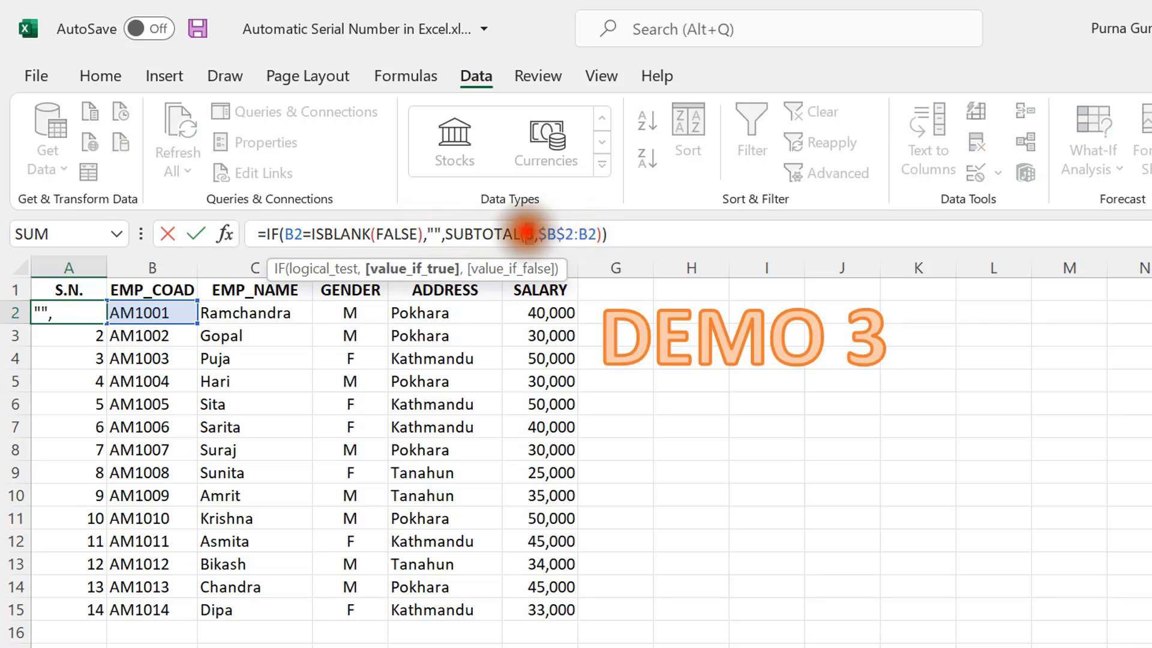
double_click(528, 234)
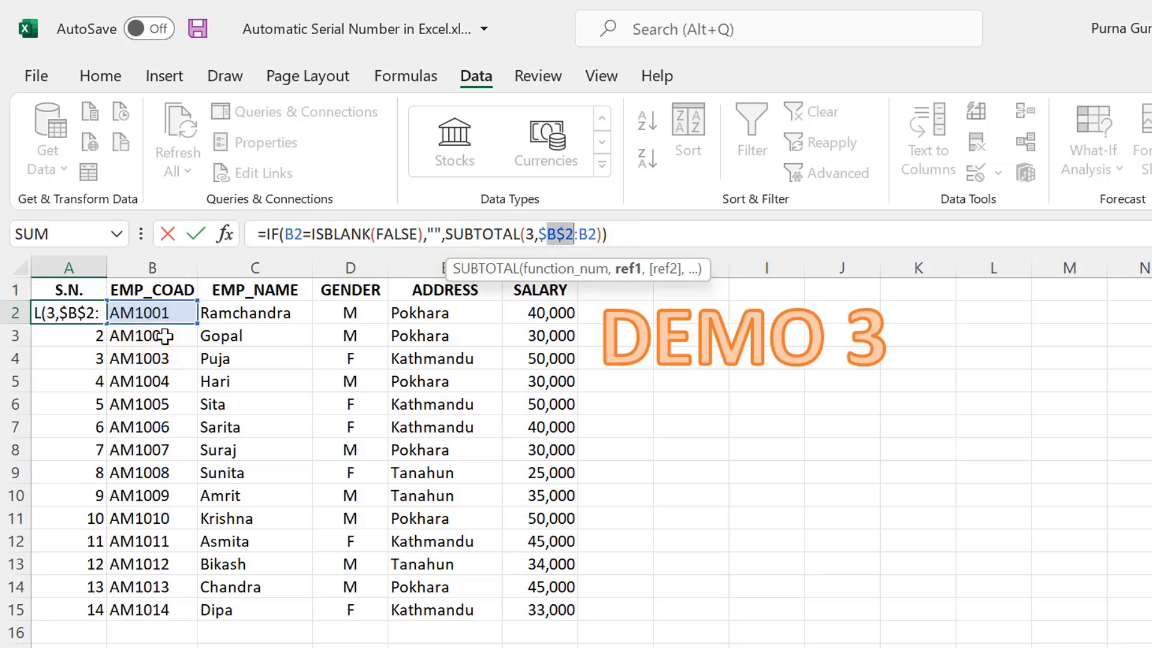
Commit the row 2 formula and review row 3's anchored $B$2 SUBTOTAL reference before committing.
key("Return")
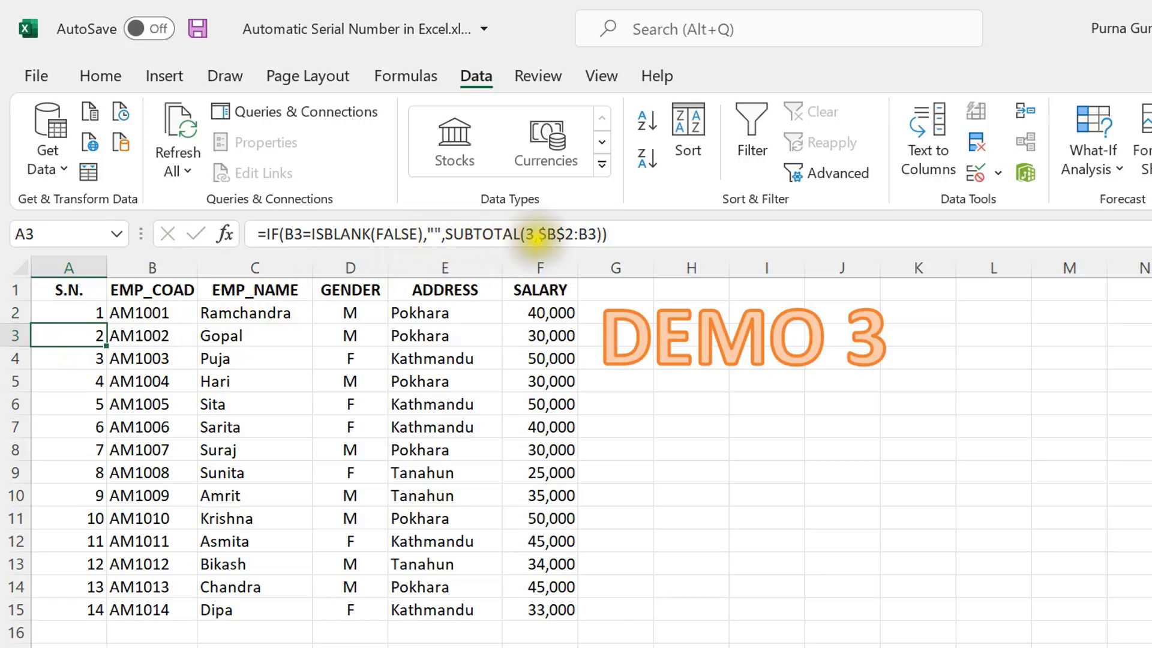
left_click_drag(433, 234, 213, 233)
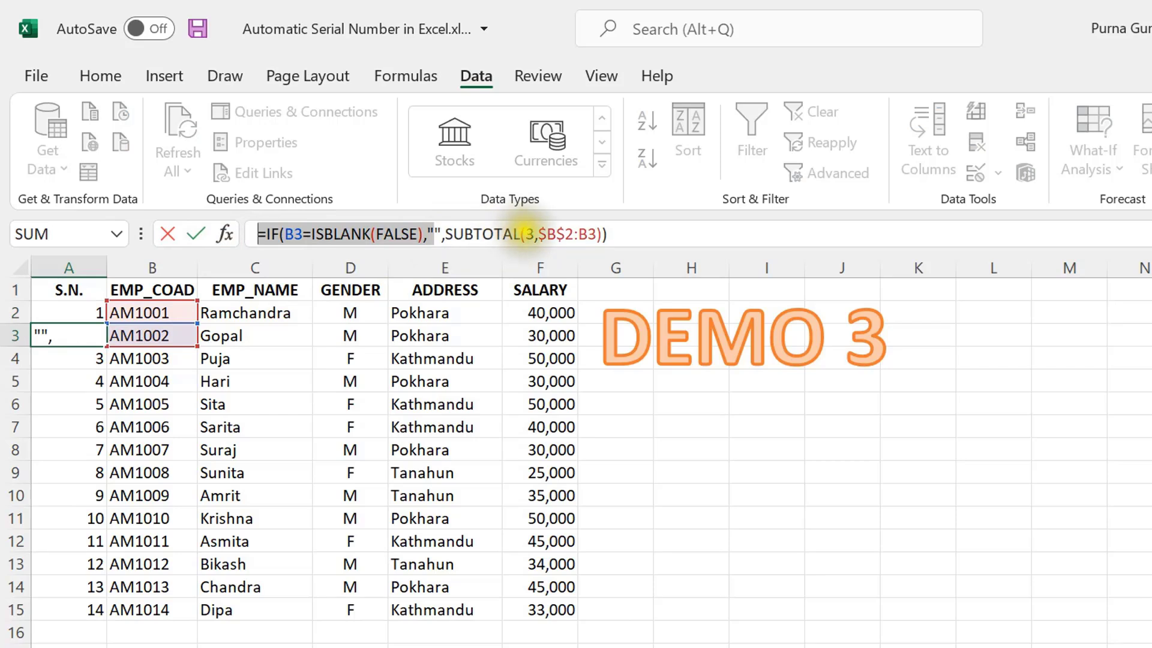
left_click(532, 234)
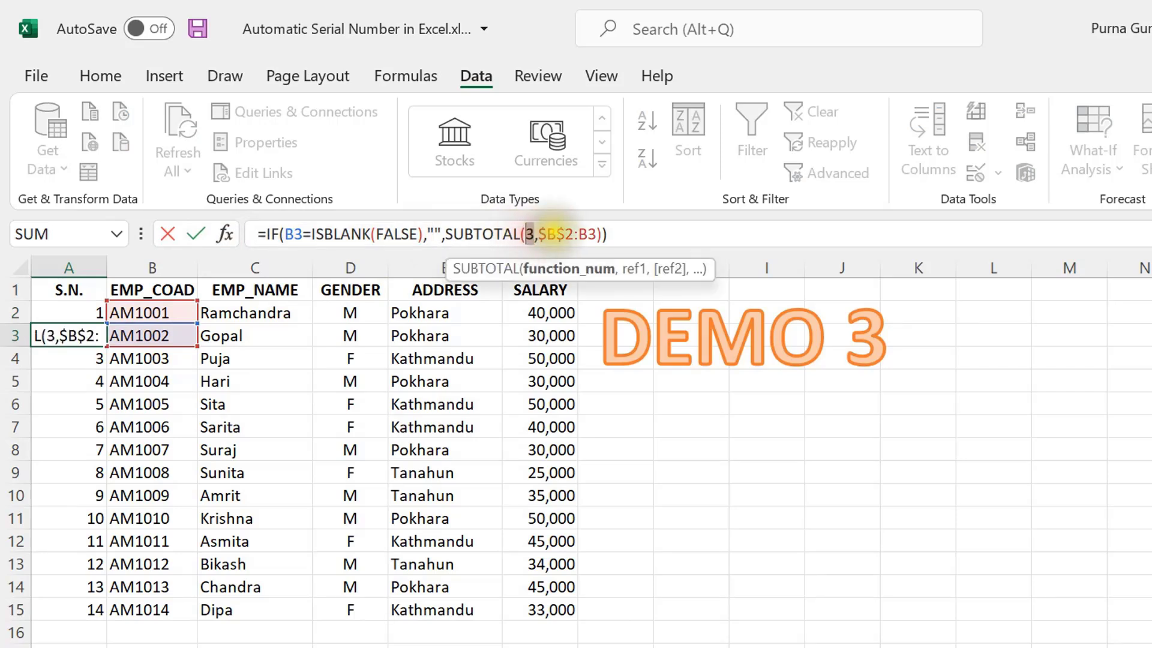
double_click(552, 233)
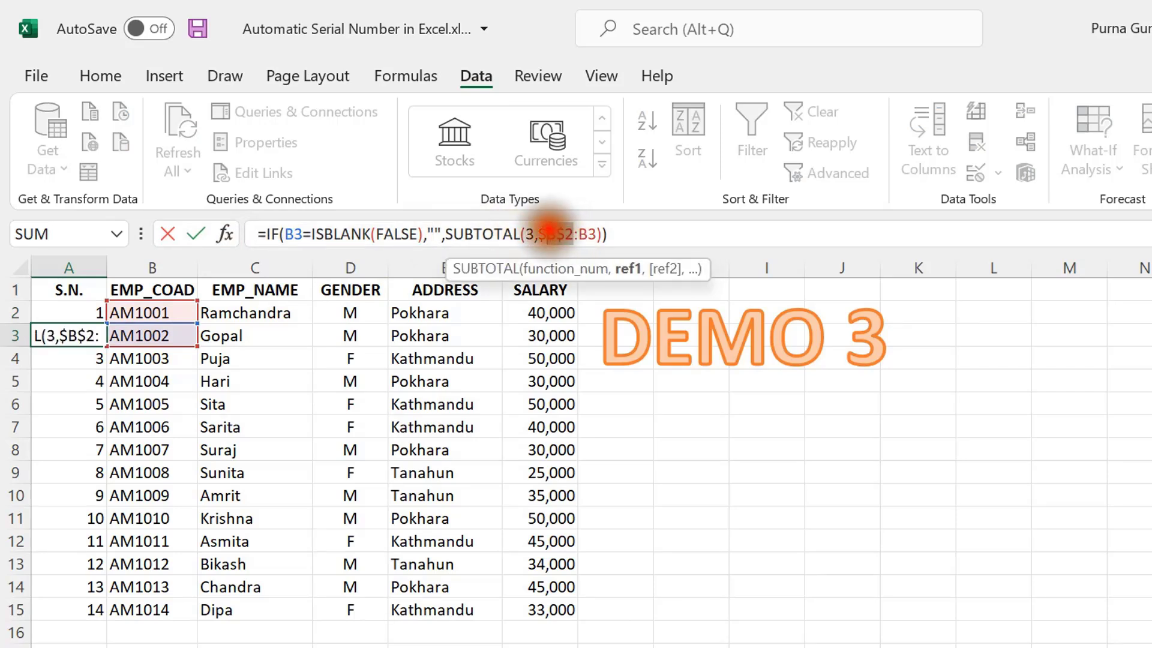
left_click_drag(540, 231, 538, 232)
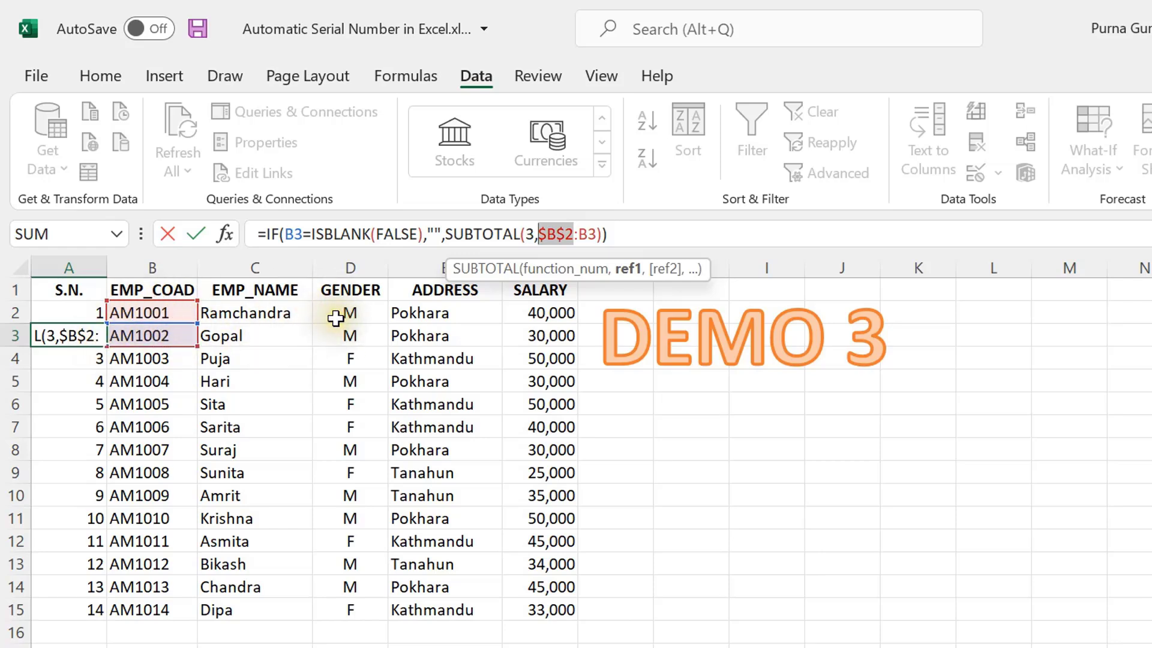
key("Return")
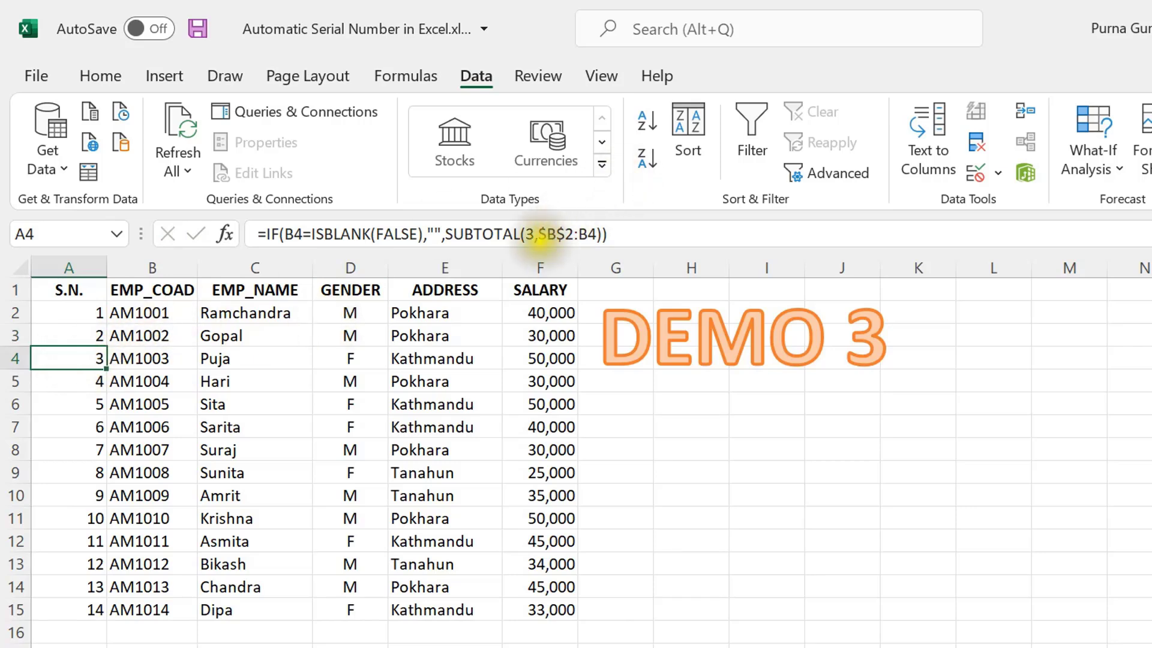
Commit A4's formula with SUBTOTAL(3,$B$2:B4) so it shows 3.
left_click_drag(551, 234, 565, 234)
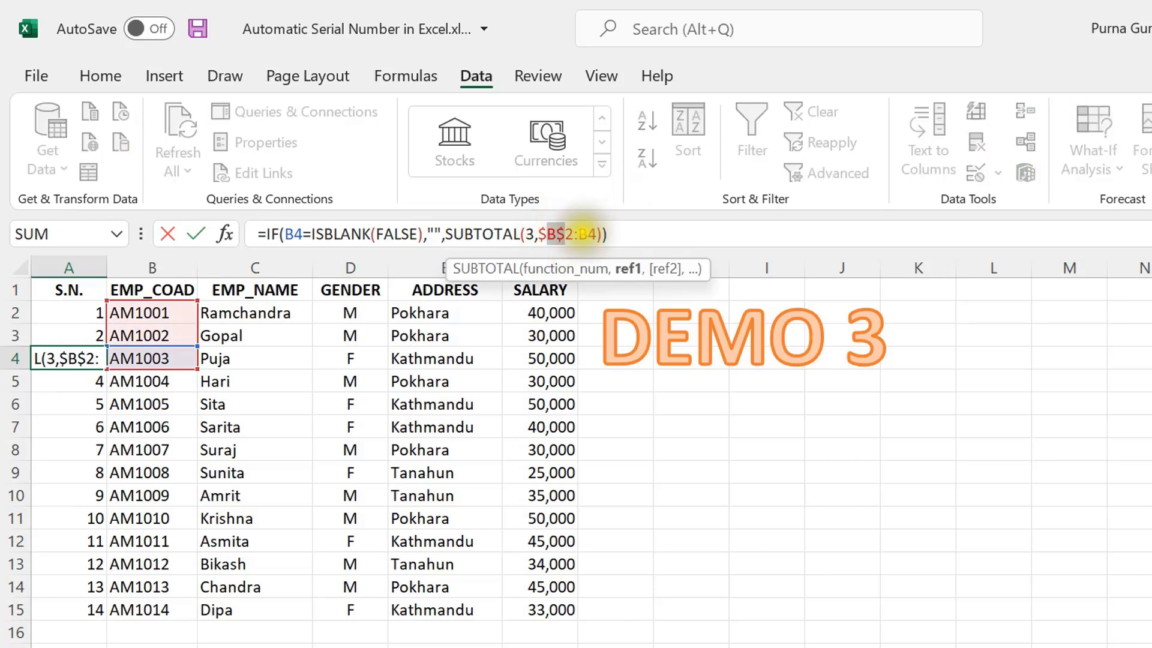
left_click(589, 234)
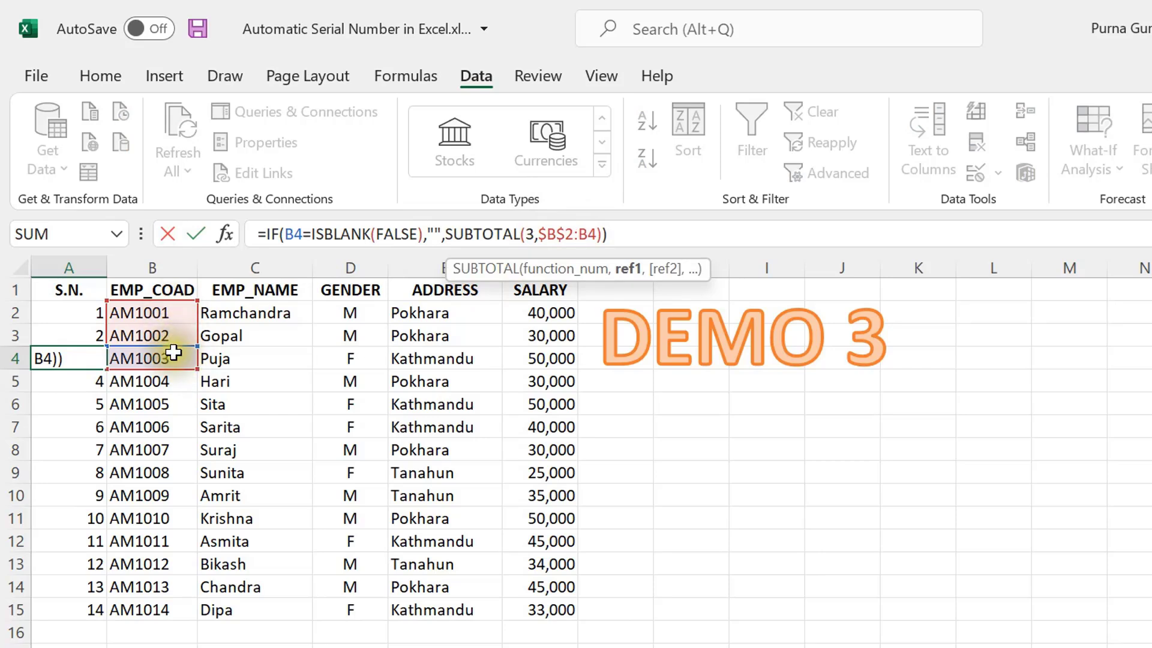
key("Return")
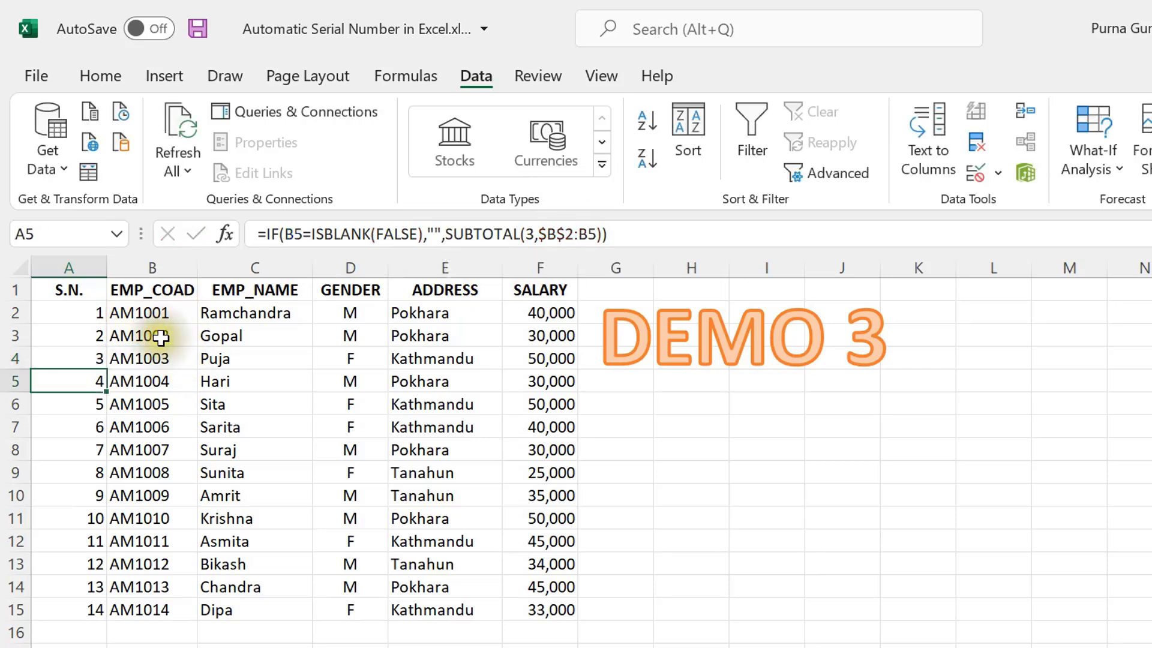
left_click(72, 497)
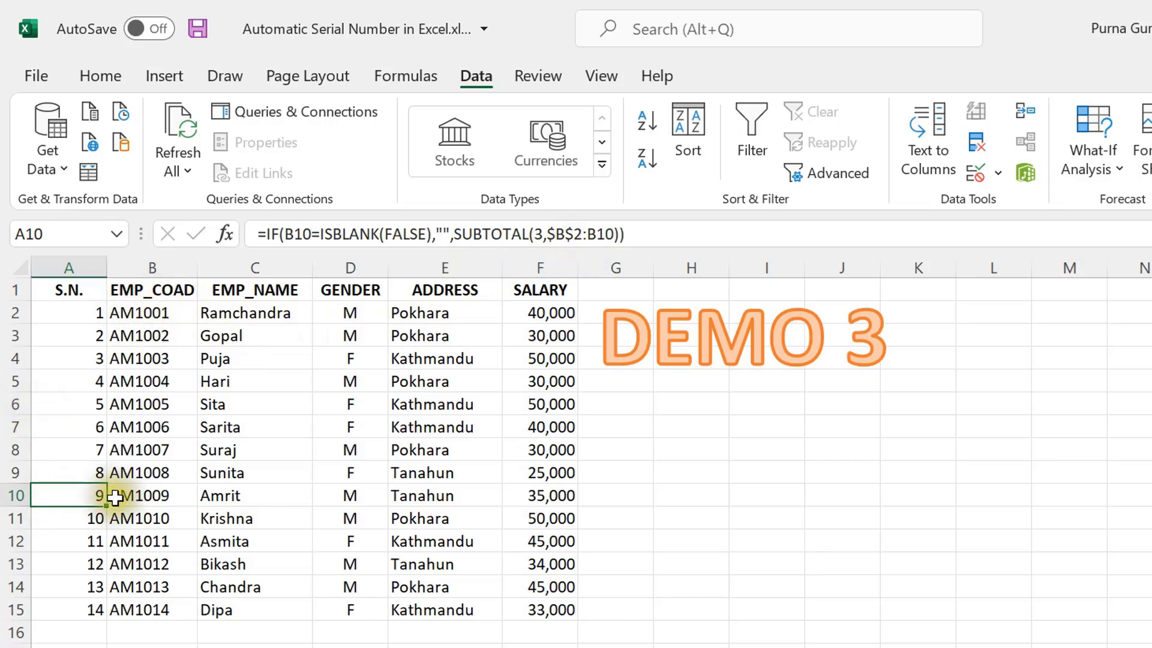
left_click(172, 313)
left_click_drag(172, 313, 151, 498)
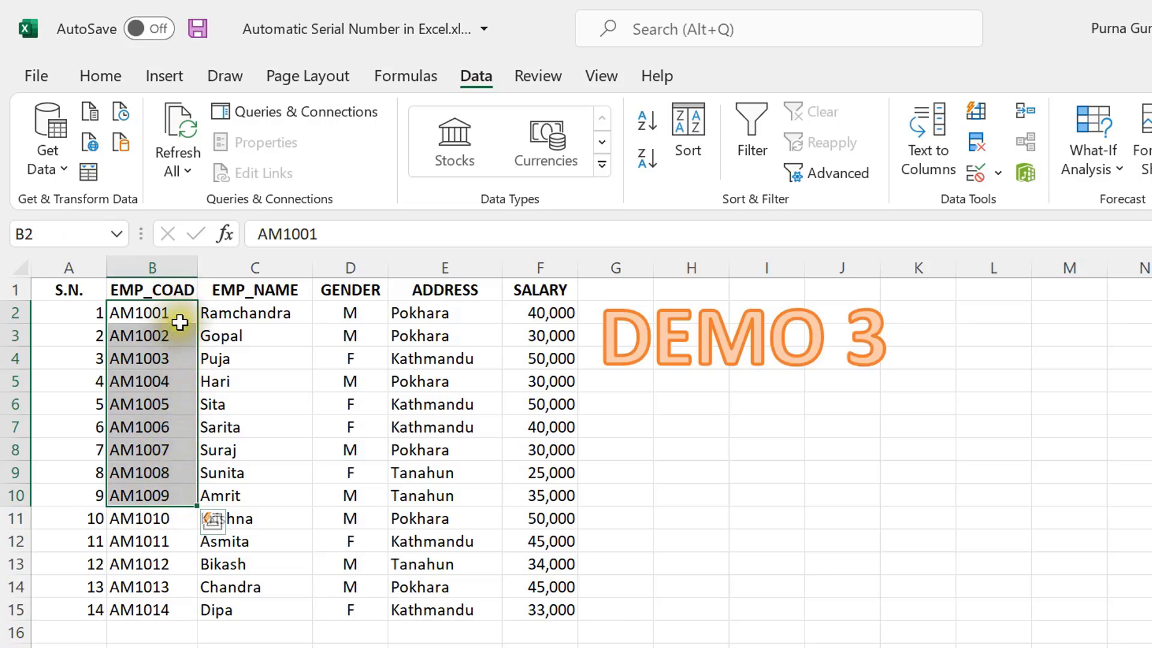
left_click_drag(172, 325, 164, 493)
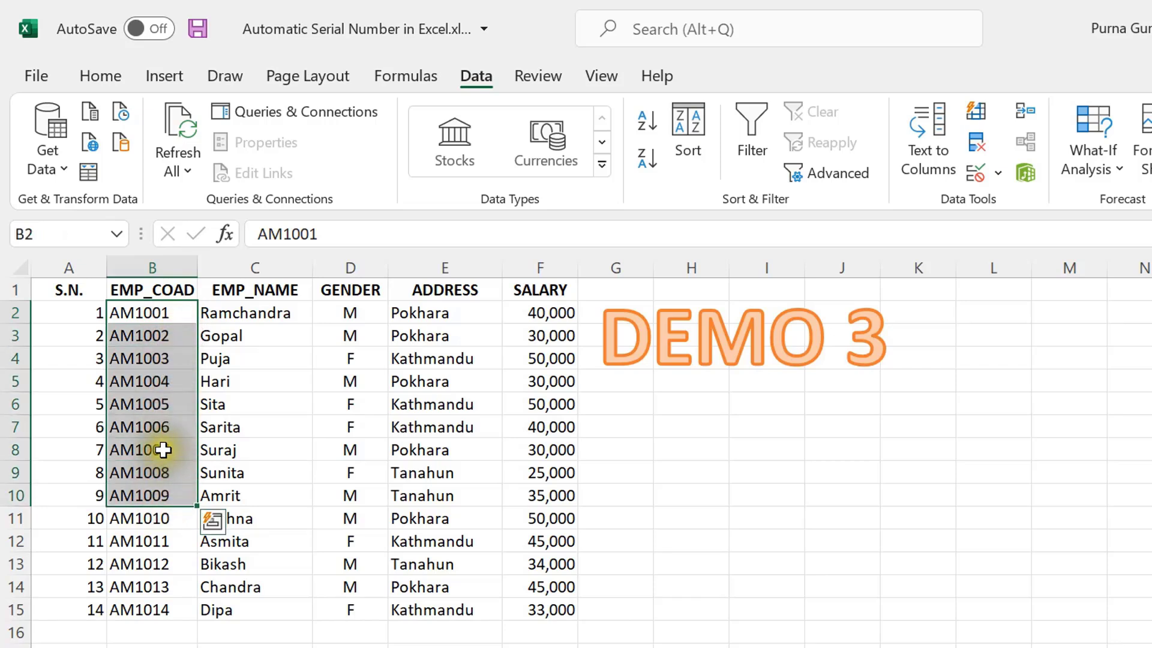
left_click(142, 491)
left_click(93, 502)
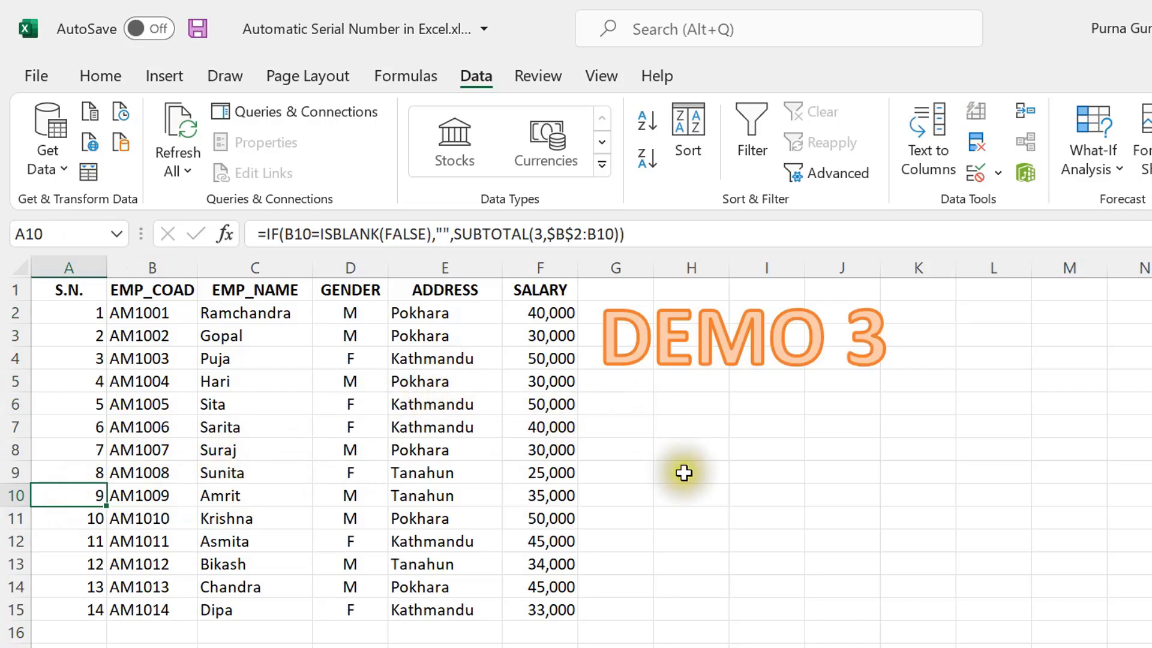
mouse_move(679, 607)
left_mouse_down()
mouse_move(165, 381)
mouse_move(90, 306)
left_mouse_up()
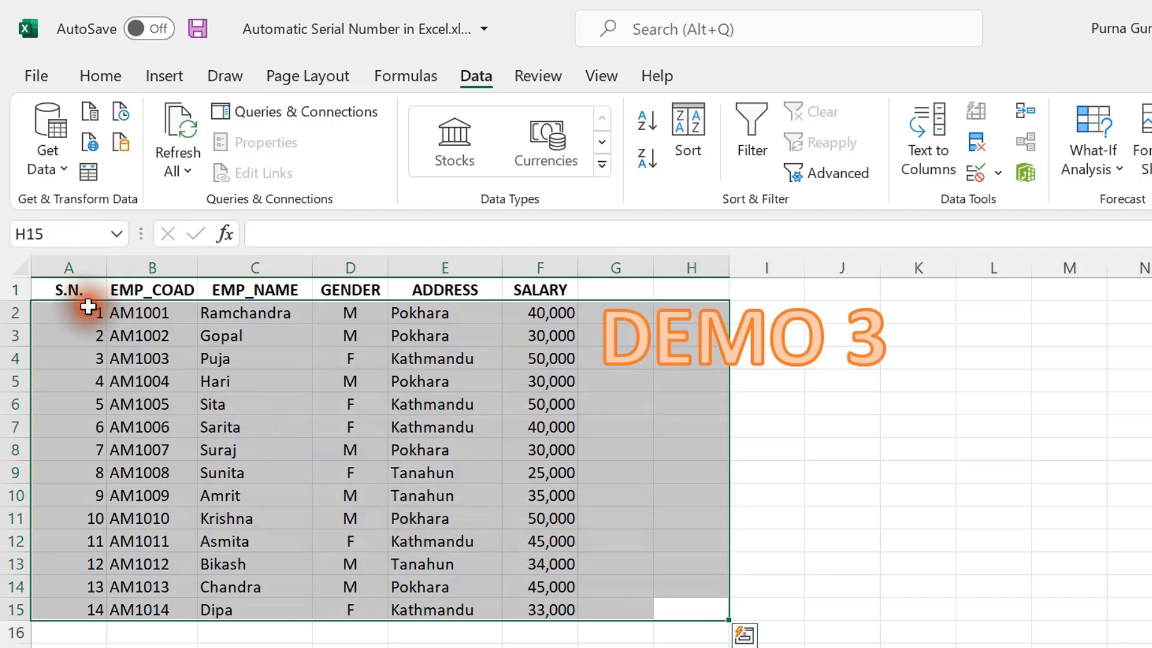
Deselect the employee table by clicking an empty cell.
left_click(797, 495)
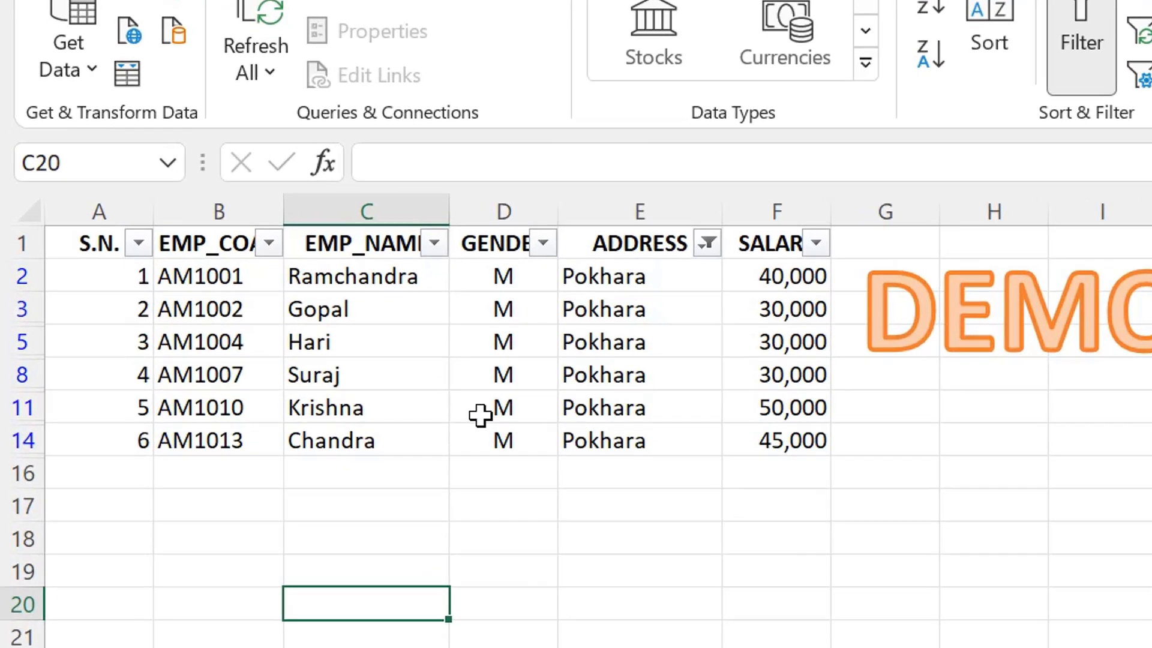
left_click(136, 388)
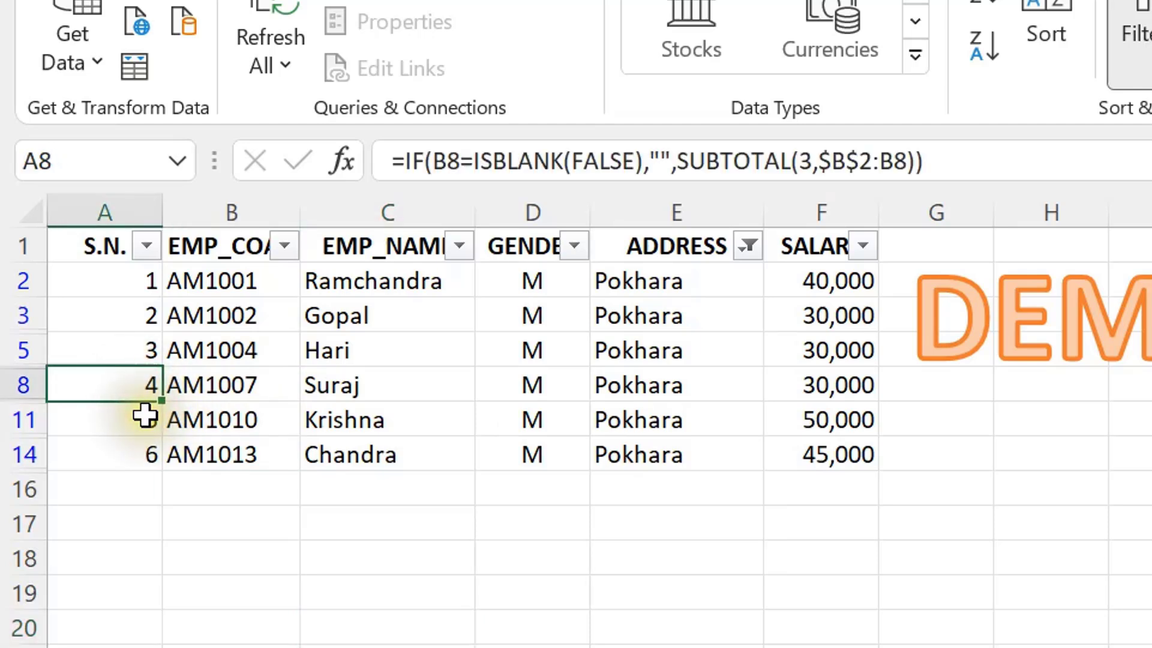
left_click(155, 383)
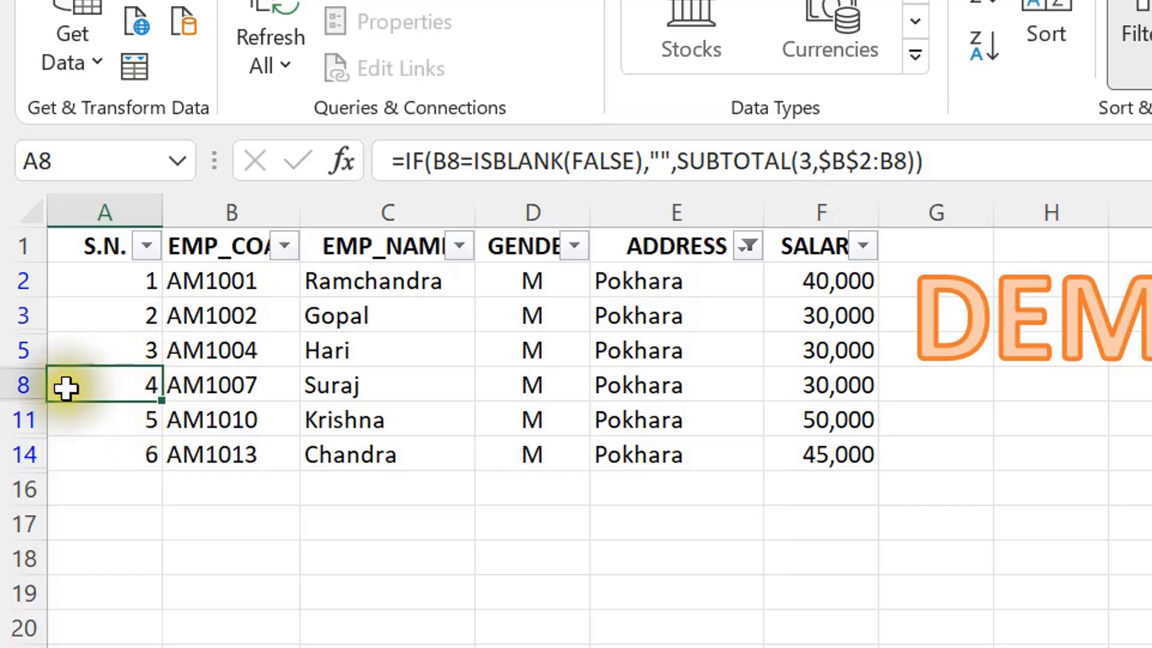
left_click(17, 387)
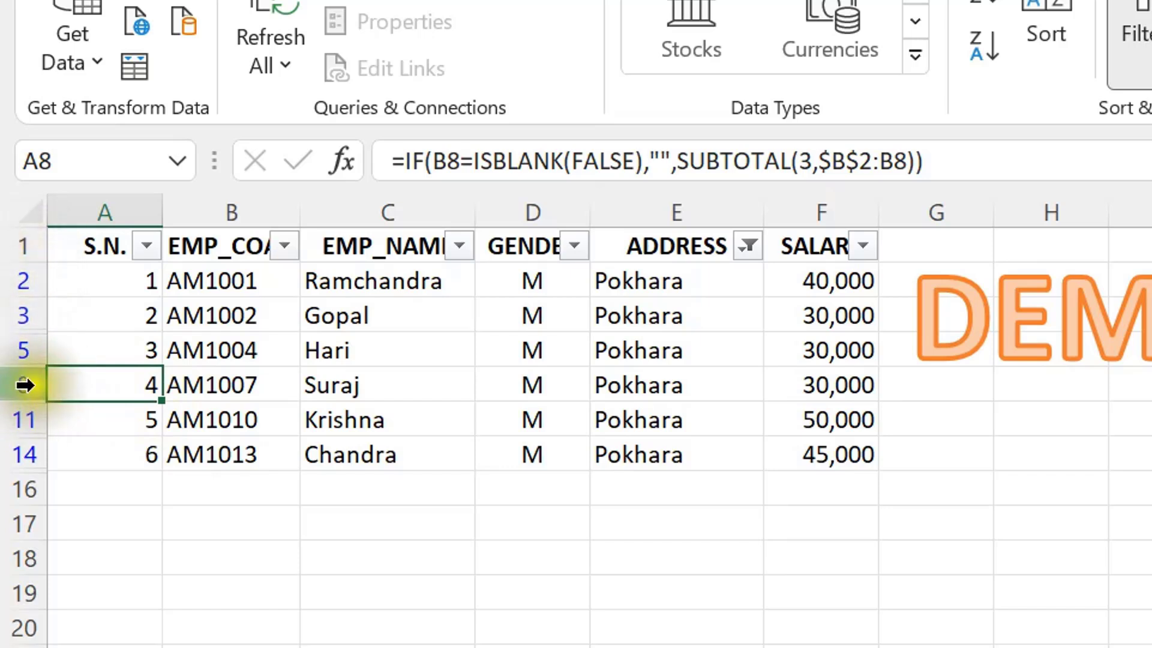
left_click_drag(111, 281, 109, 458)
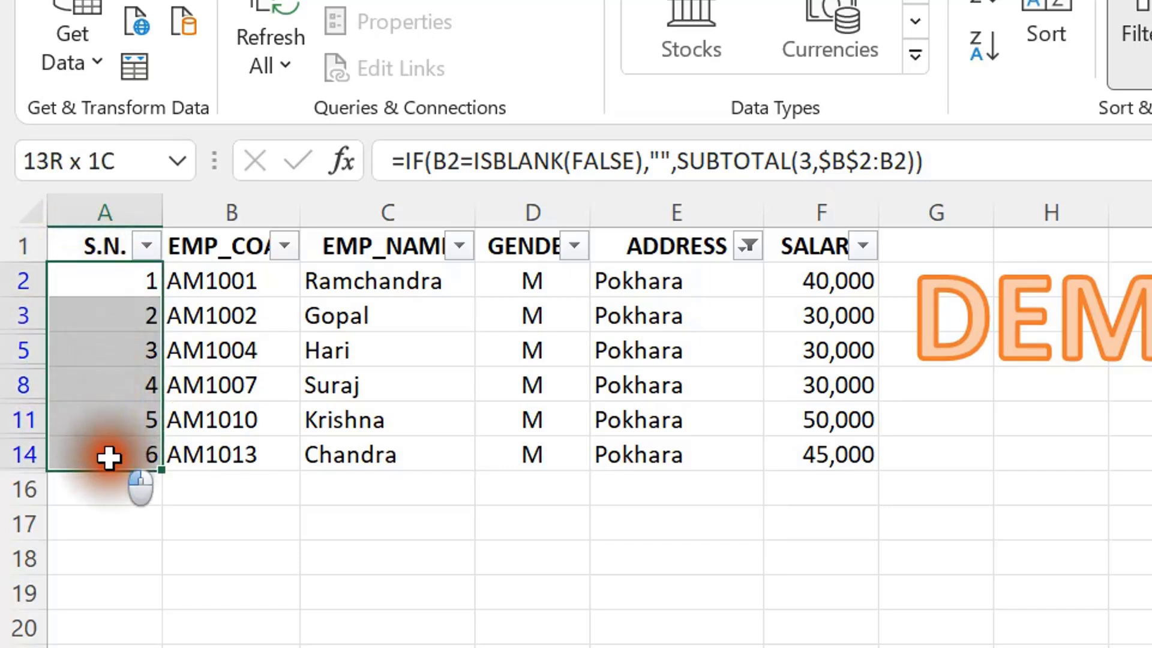
left_click(69, 293)
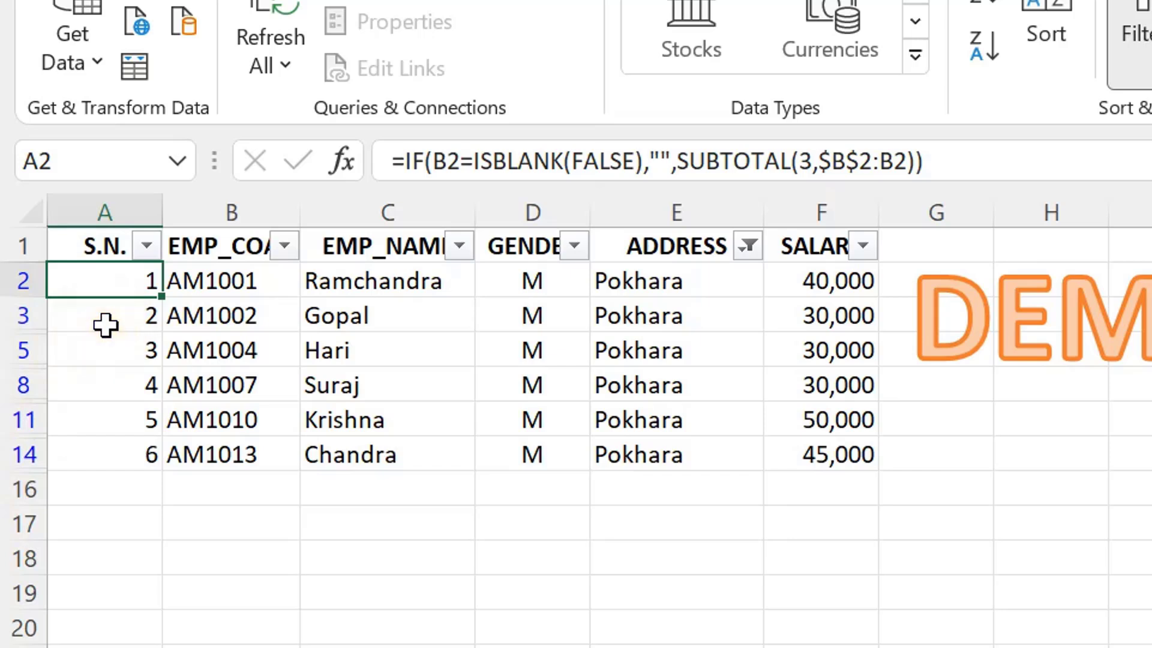
left_click_drag(128, 282, 123, 445)
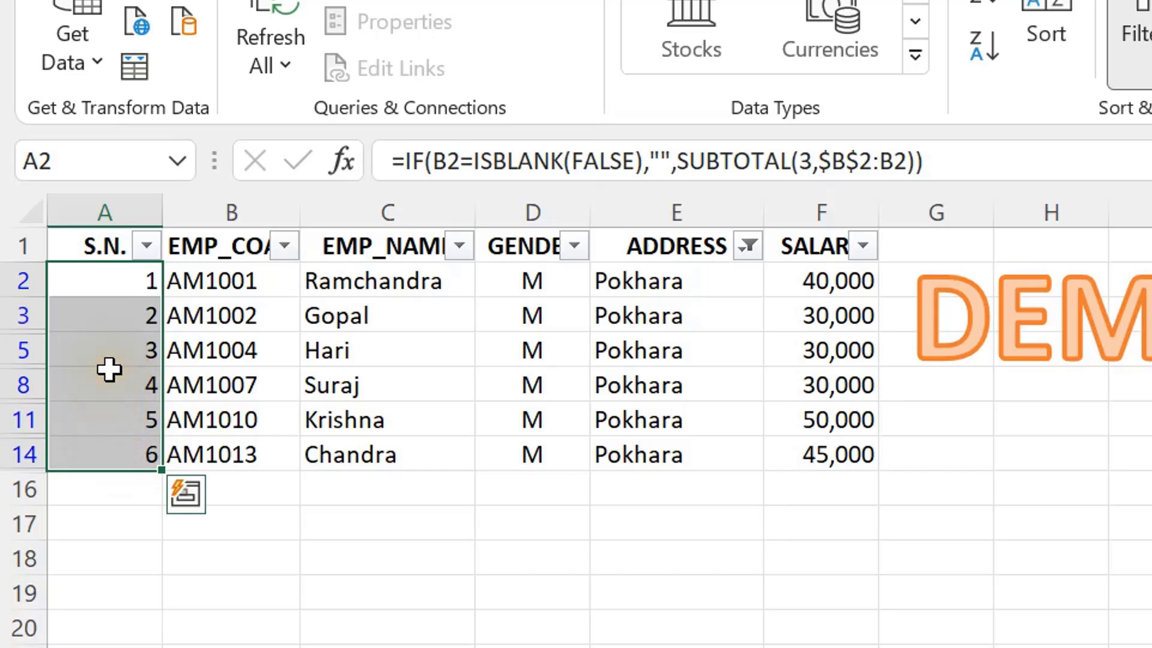
left_click_drag(111, 370, 109, 345)
left_click(109, 345)
left_click(105, 360)
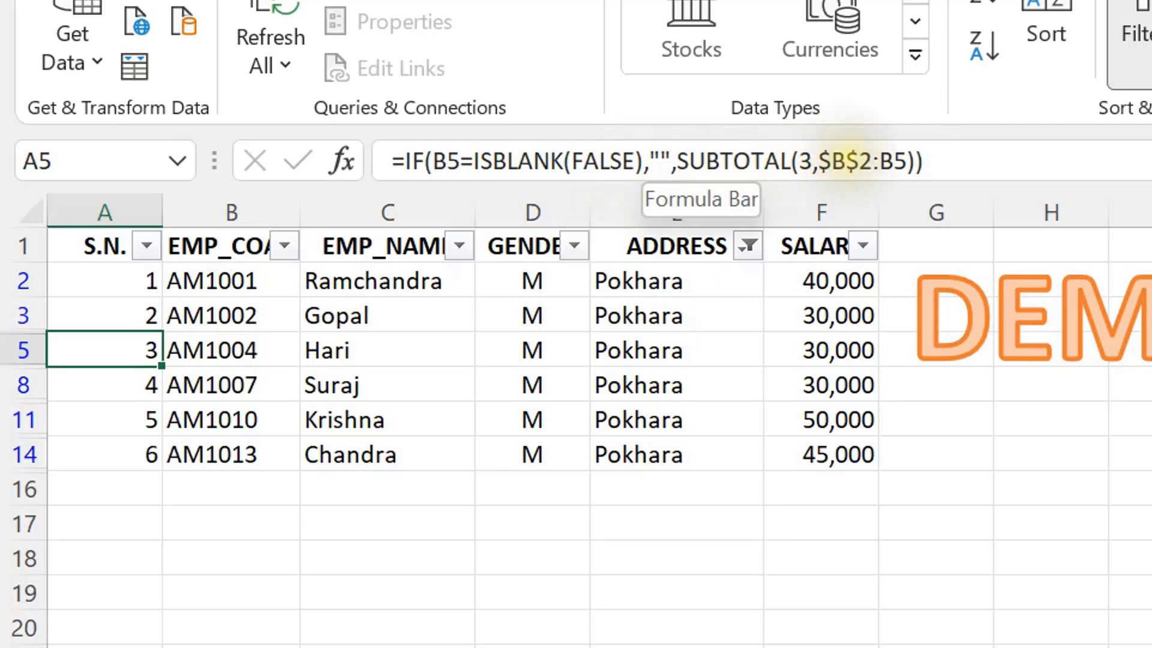
left_click(845, 161)
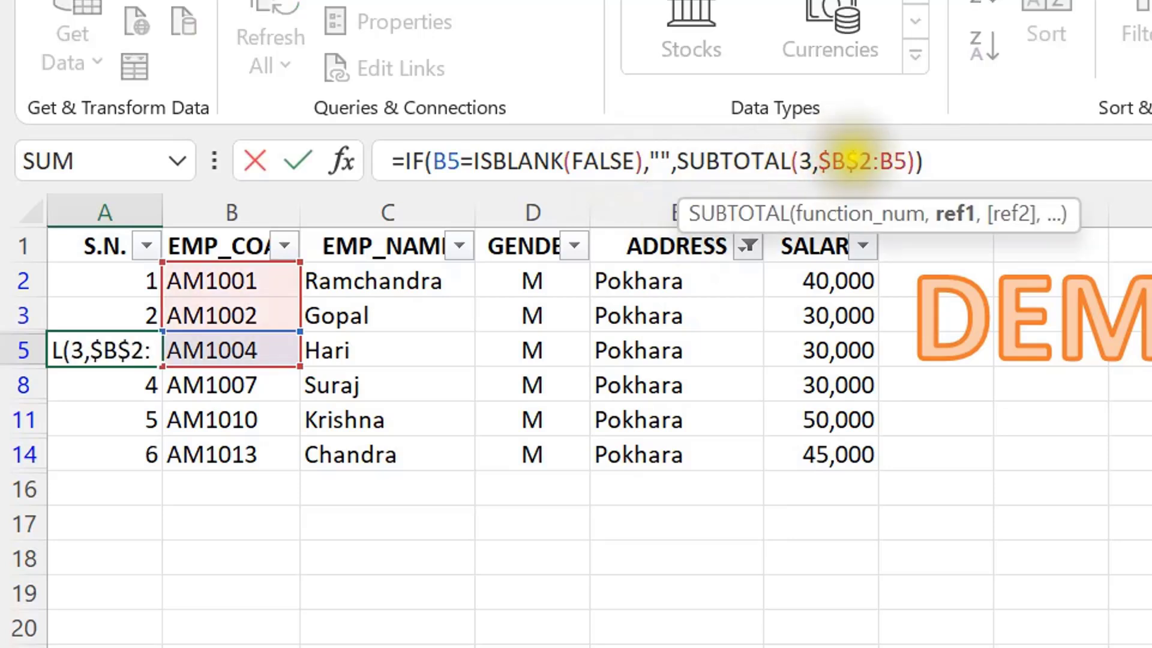
double_click(894, 157)
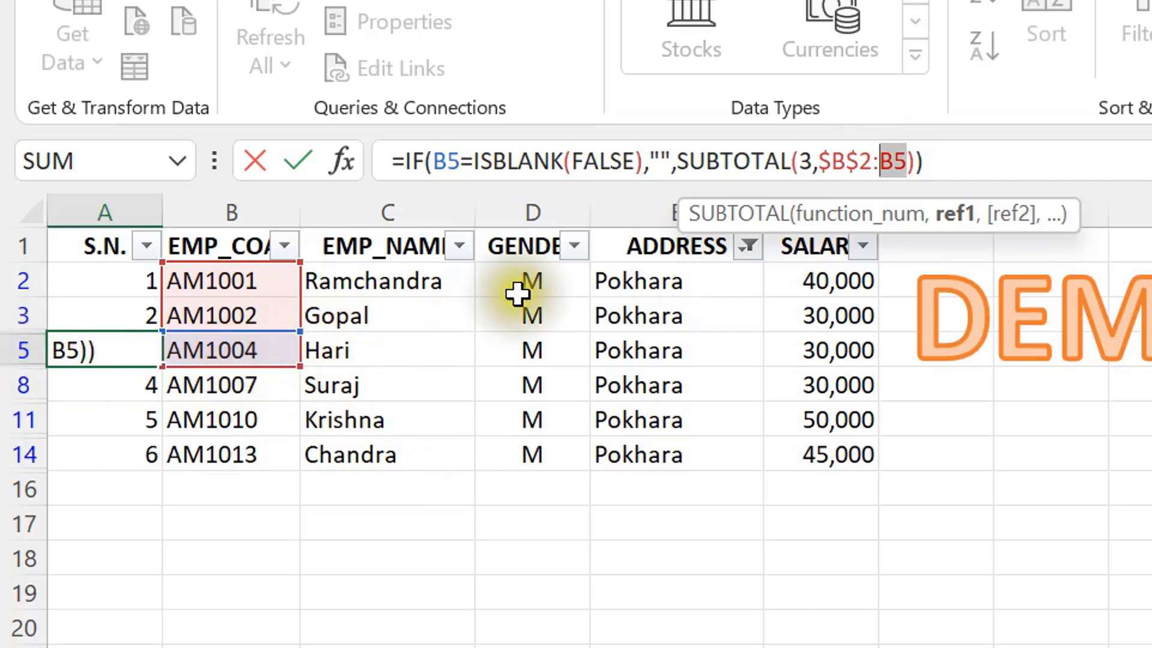
key("Return")
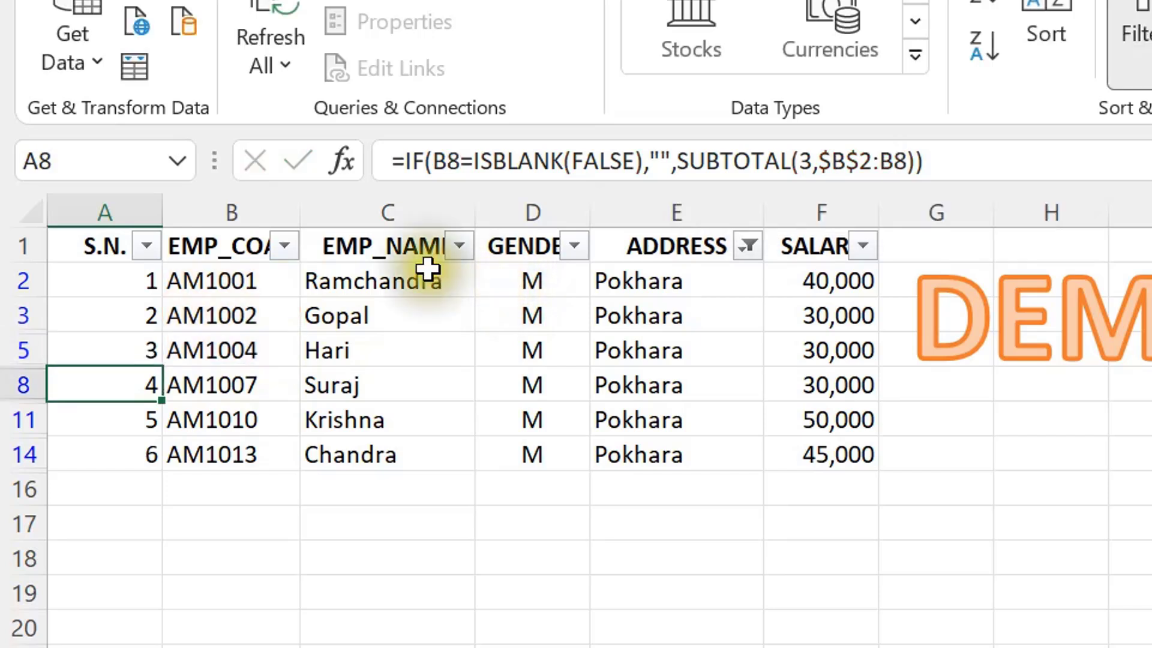
left_click(93, 351)
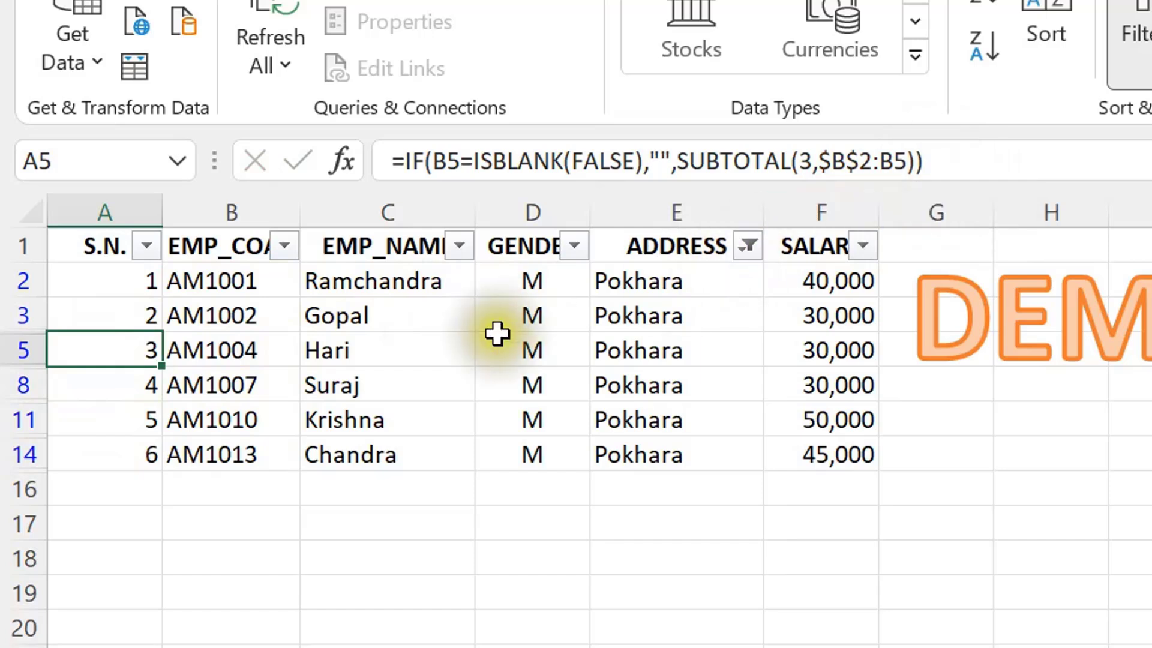
left_click(237, 280)
left_click(255, 316)
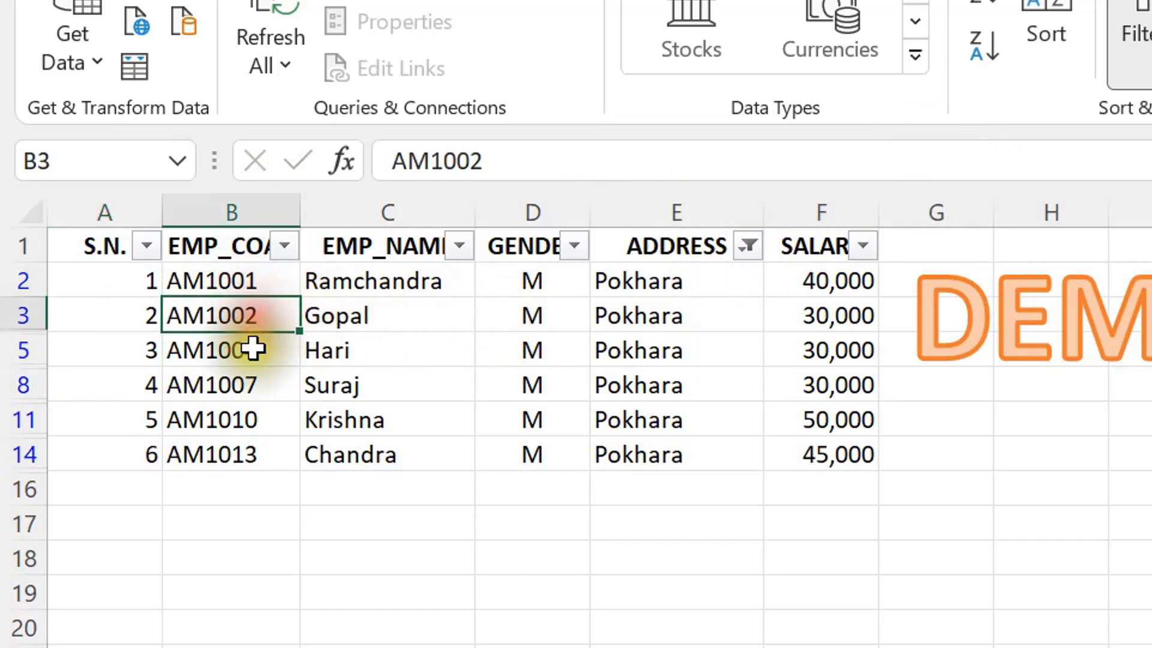
left_click(254, 349)
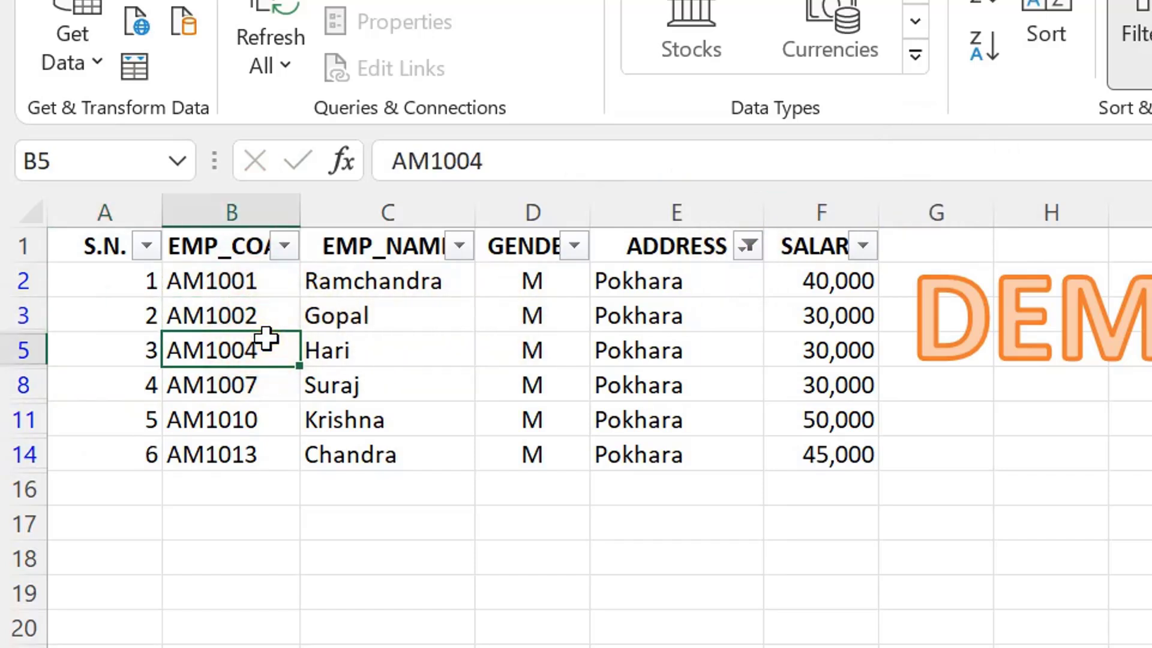
left_click(128, 352)
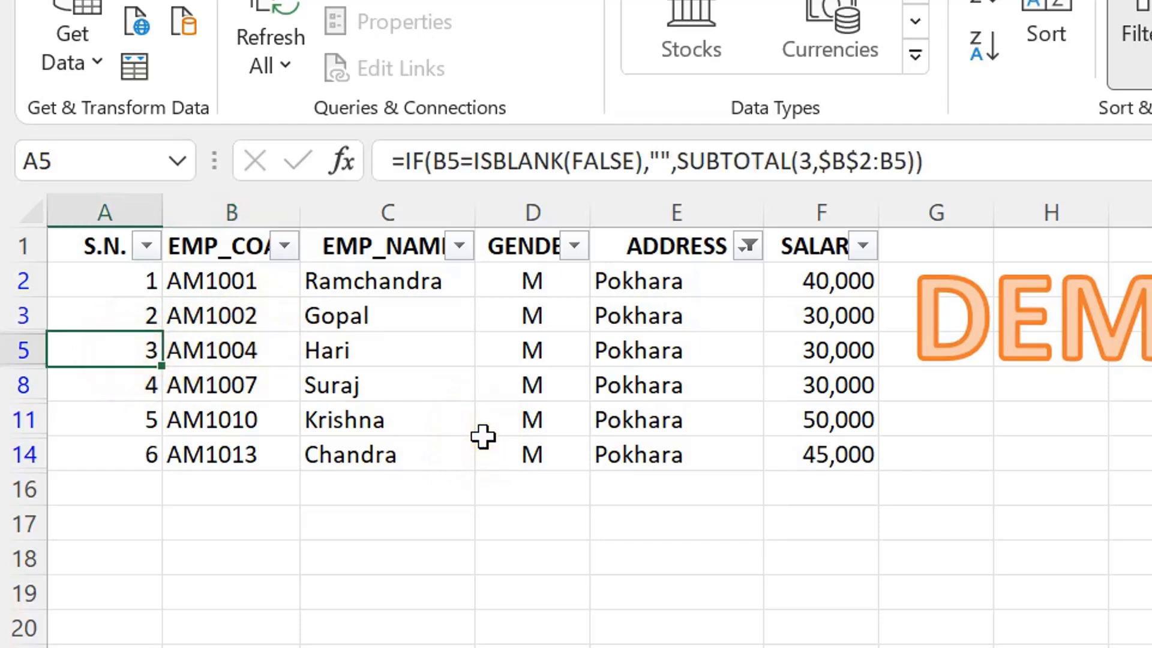
Inspect A14's S.N. formula and select the visible S.N. values A2 to A14.
left_click(119, 454)
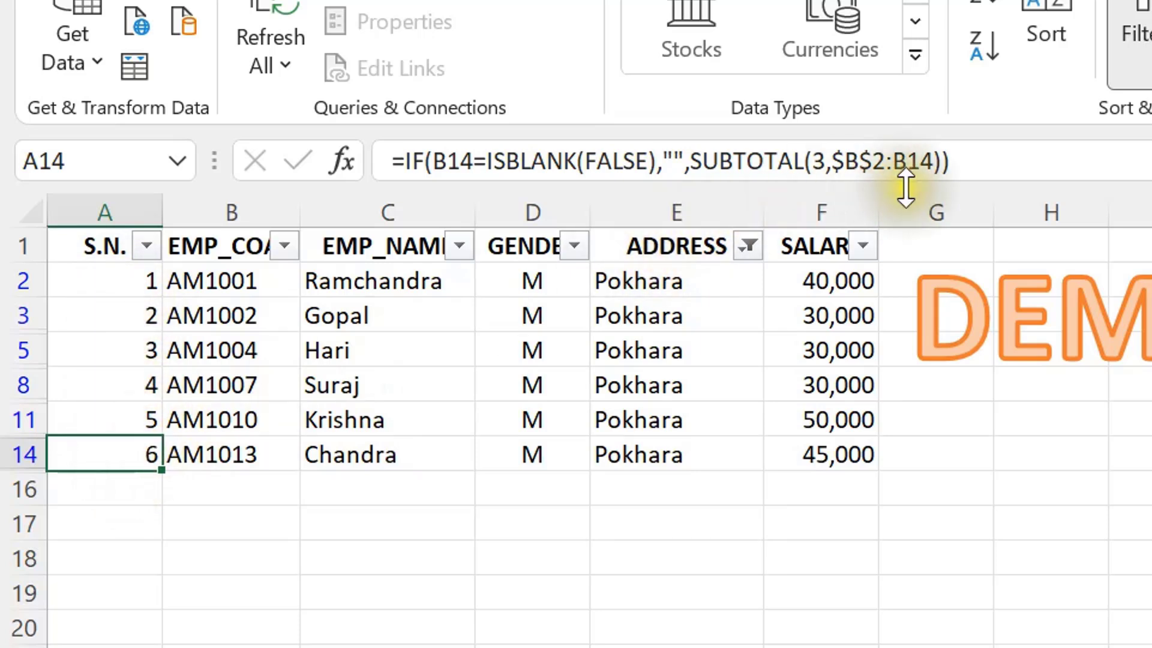
left_click_drag(121, 447, 114, 316)
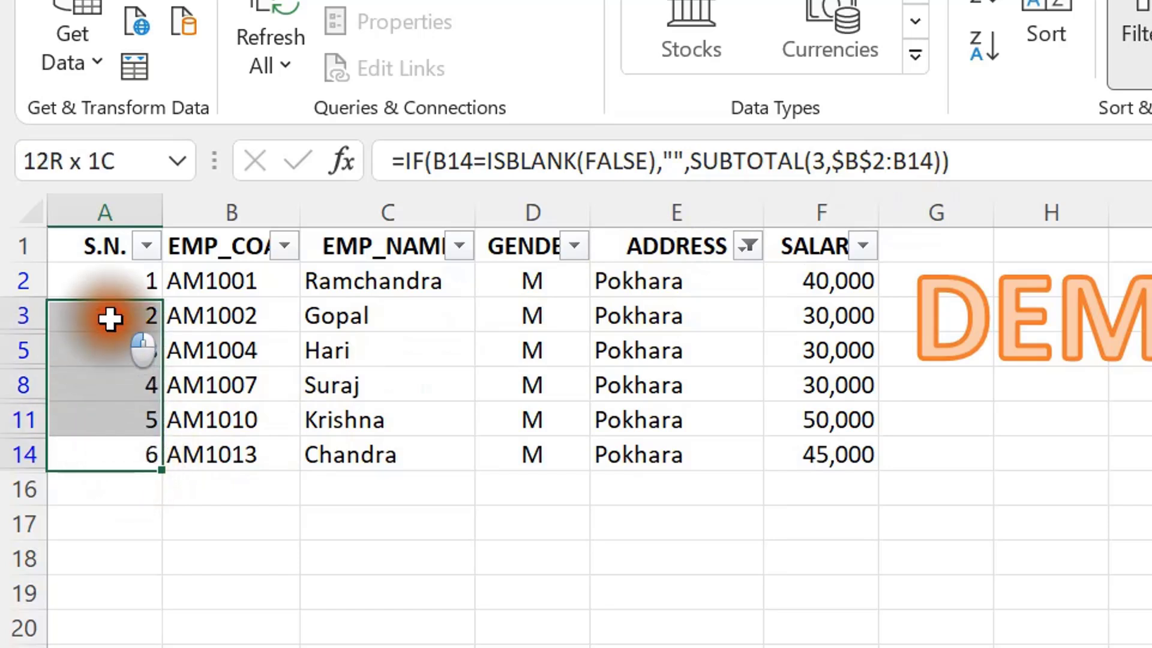
left_click(113, 277)
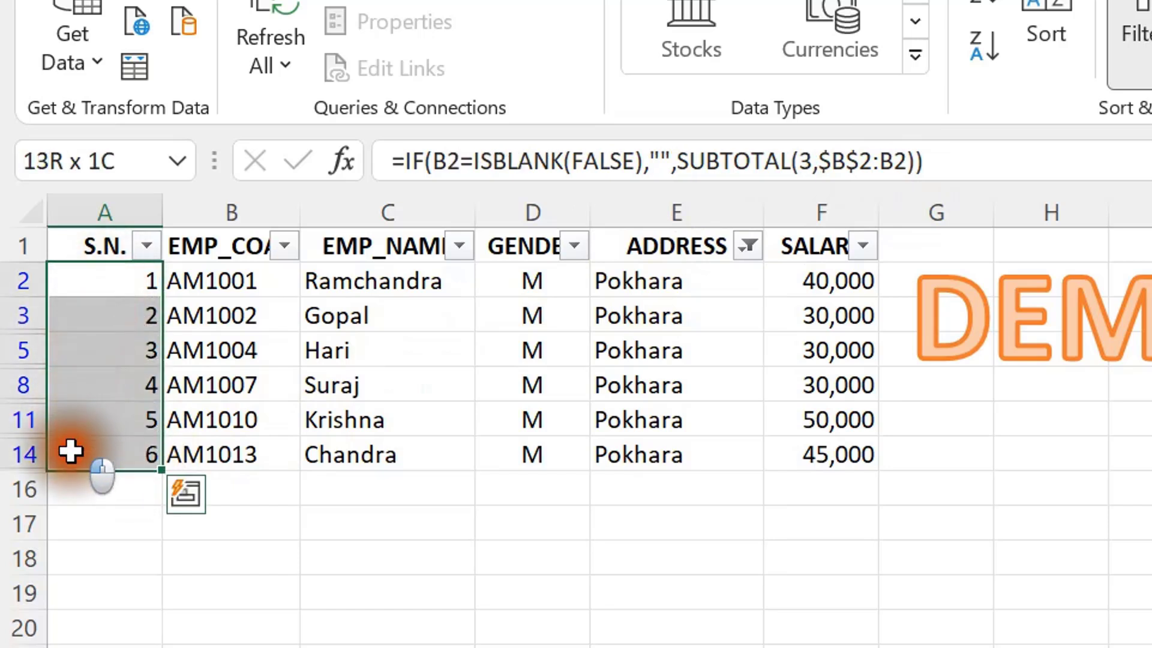
left_click_drag(113, 277, 78, 451)
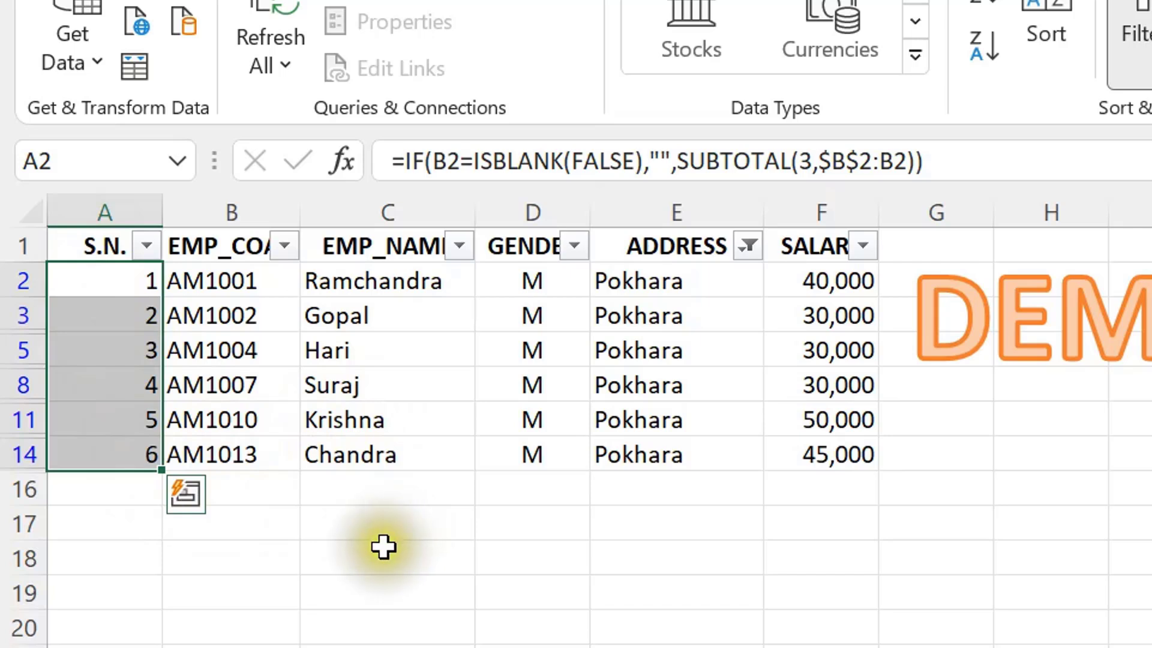
left_click(297, 554)
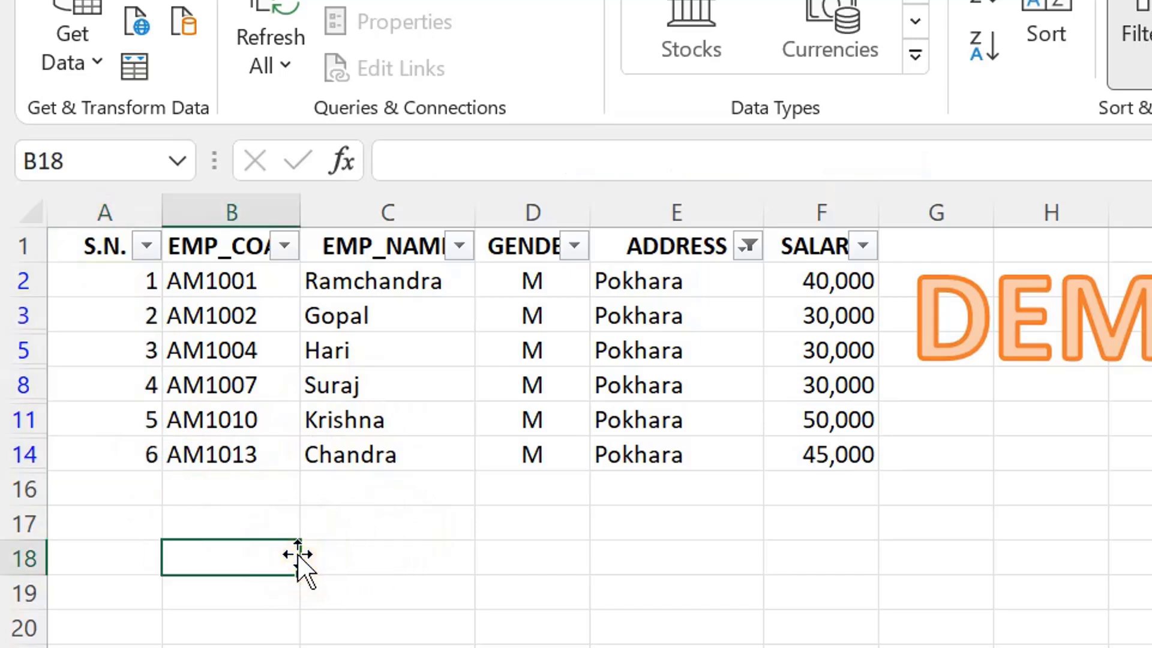